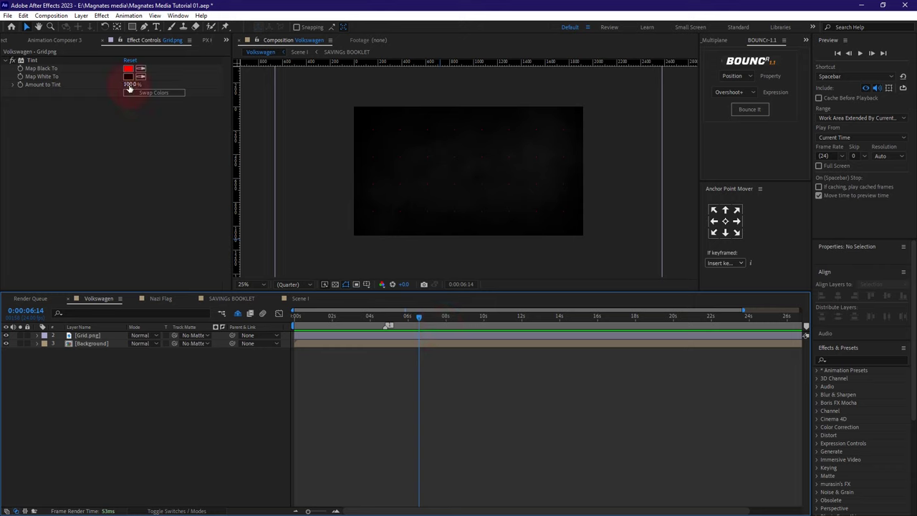
- Set the Grid.png layer's scale to 37%
{"action": "left_click", "coordinate": [85, 335]}
{"action": "key", "text": "s"}
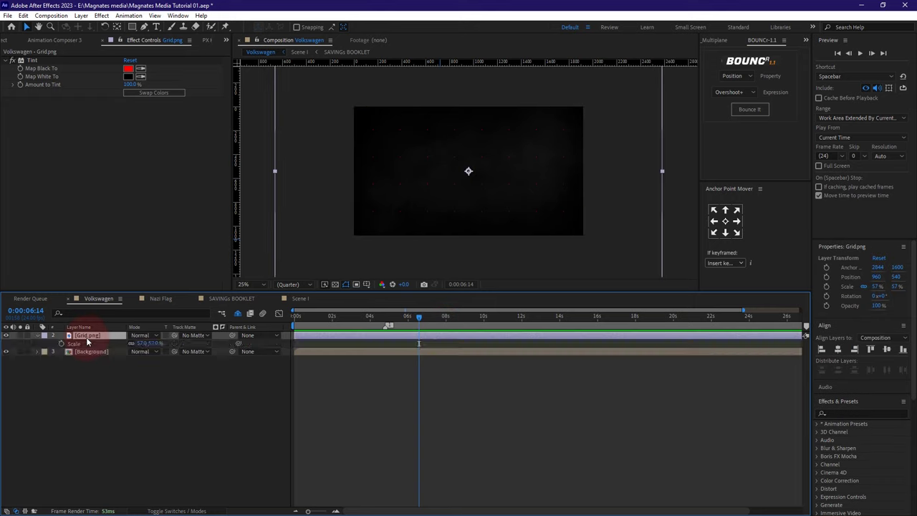
{"action": "left_click_drag", "start_coordinate": [154, 344], "coordinate": [145, 345]}
{"action": "left_click", "coordinate": [152, 374]}
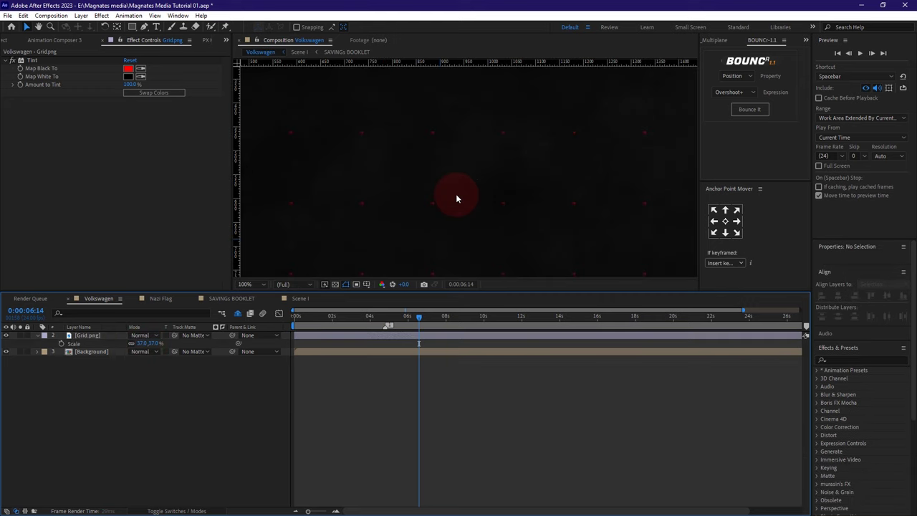
- Draw a white vertical rectangle about 308 × 1356 px near the composition's left edge and centre its anchor point
{"action": "left_click", "coordinate": [132, 26]}
{"action": "left_click", "coordinate": [369, 119]}
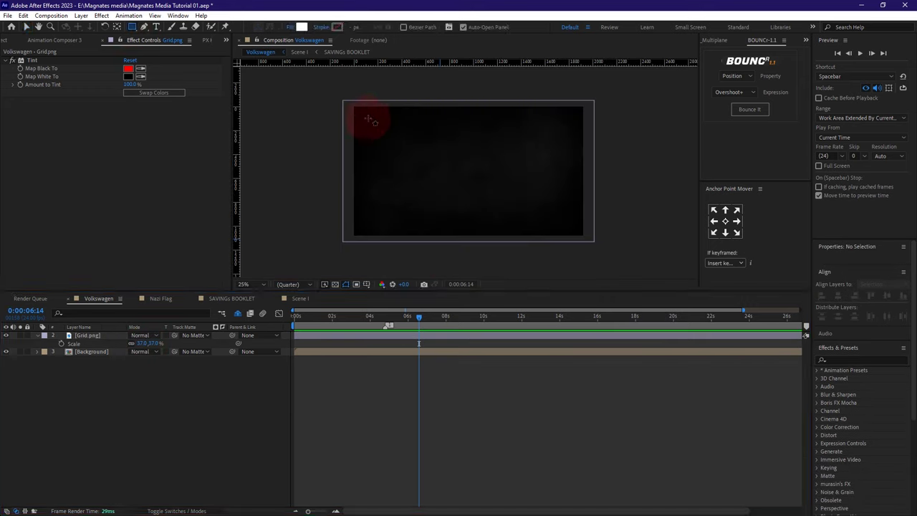
{"action": "left_click_drag", "start_coordinate": [363, 123], "coordinate": [401, 258]}
{"action": "left_click", "coordinate": [725, 222]}
{"action": "left_click", "coordinate": [390, 179]}
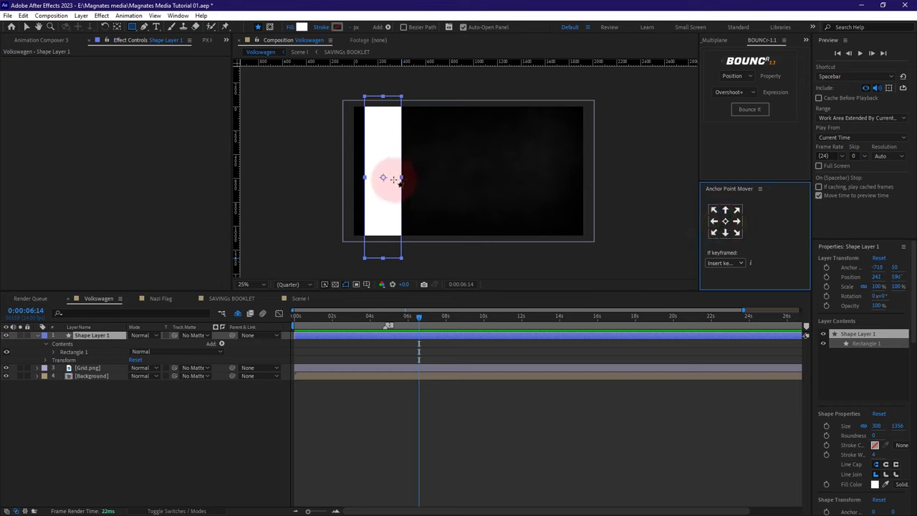
- Shrink the white rectangle to about 84.4% × 91.2% scale and reposition it at about 270, 550
{"action": "left_click", "coordinate": [26, 27]}
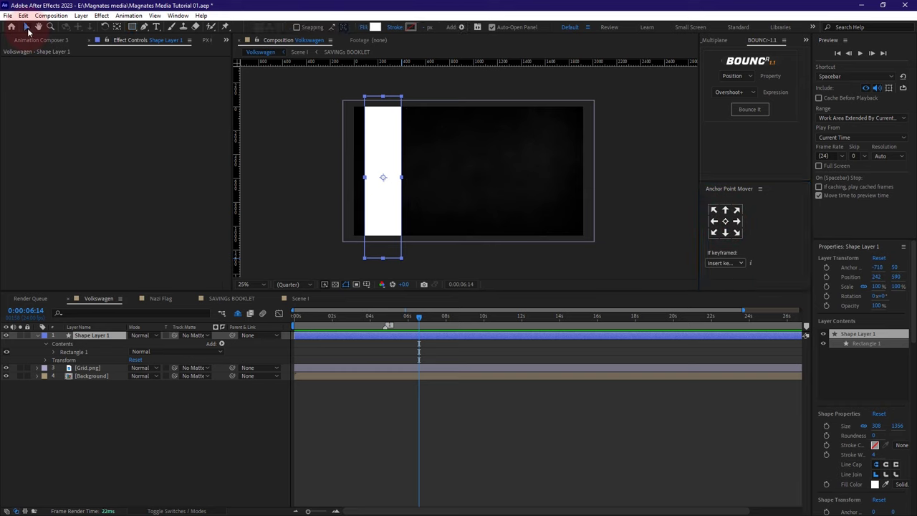
{"action": "left_click", "coordinate": [383, 136]}
{"action": "left_click_drag", "start_coordinate": [382, 137], "coordinate": [391, 137]}
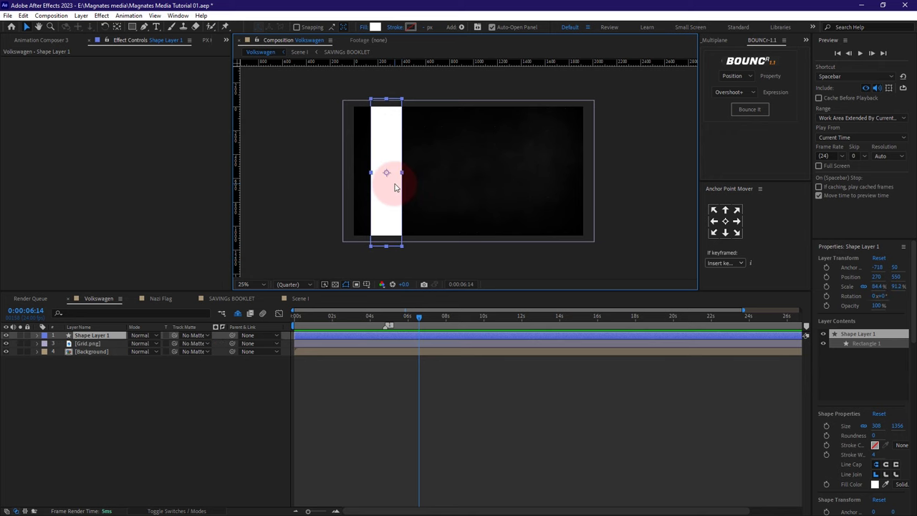
- Set the rectangle's fill colour to red FF0000
{"action": "left_click", "coordinate": [375, 26]}
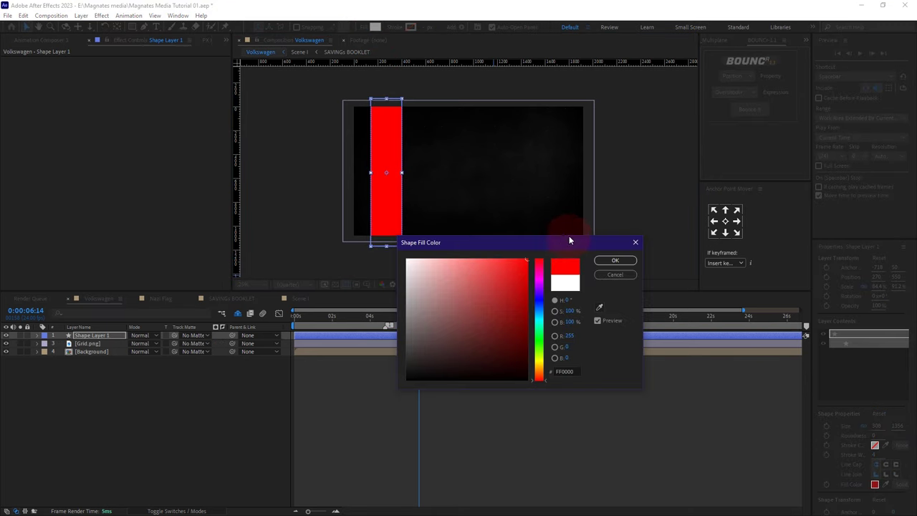
{"action": "left_click", "coordinate": [609, 261]}
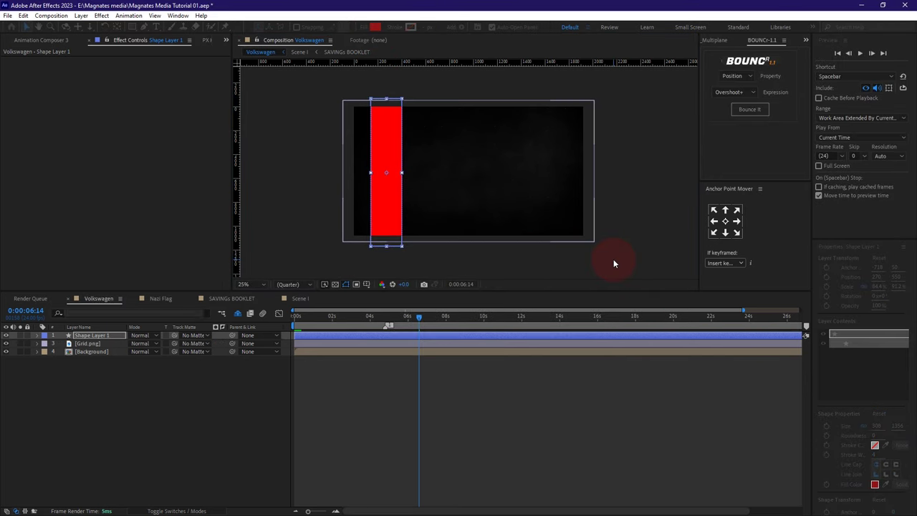
{"action": "left_click", "coordinate": [381, 180]}
- Copy Shape Layer 1 and the Nazzi Germany.png layer from the Nazi Flag composition into the Volkswagen composition
{"action": "left_click", "coordinate": [163, 298]}
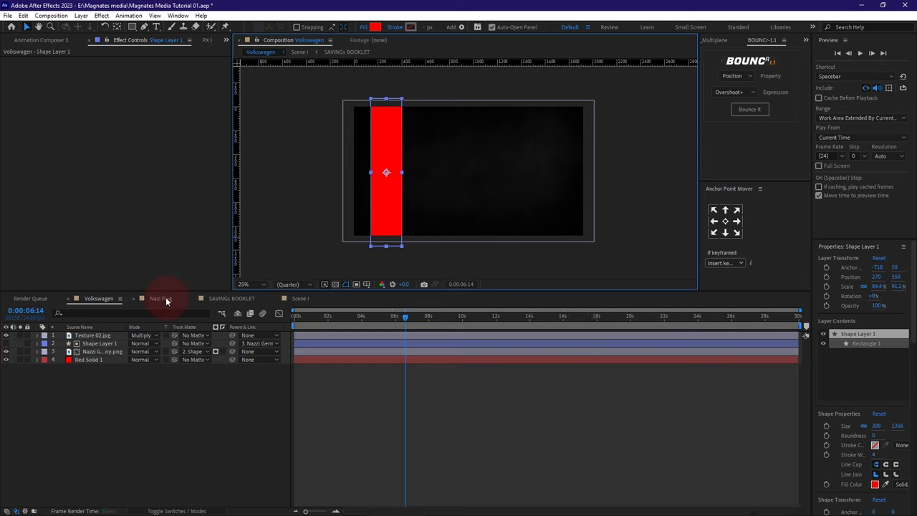
{"action": "left_click", "coordinate": [99, 344]}
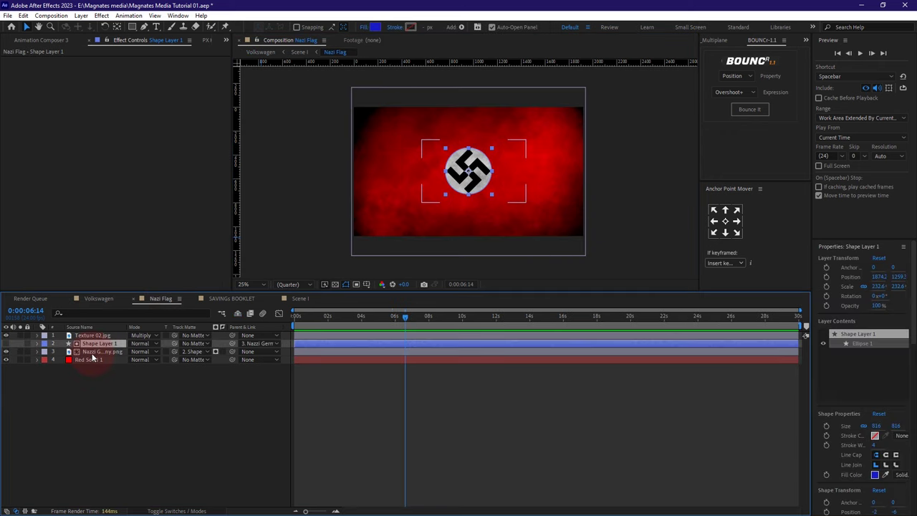
{"action": "left_click", "coordinate": [91, 351], "text": "shift"}
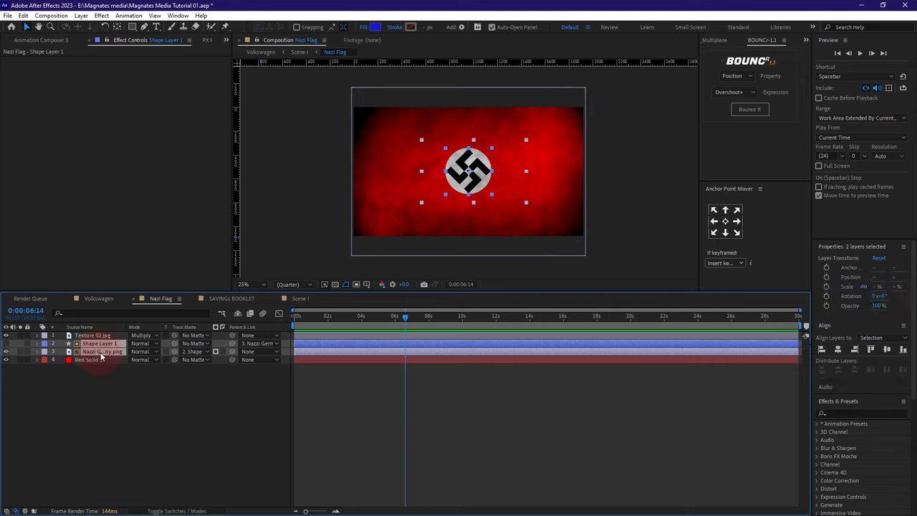
{"action": "left_click", "coordinate": [97, 298]}
{"action": "left_click", "coordinate": [313, 334]}
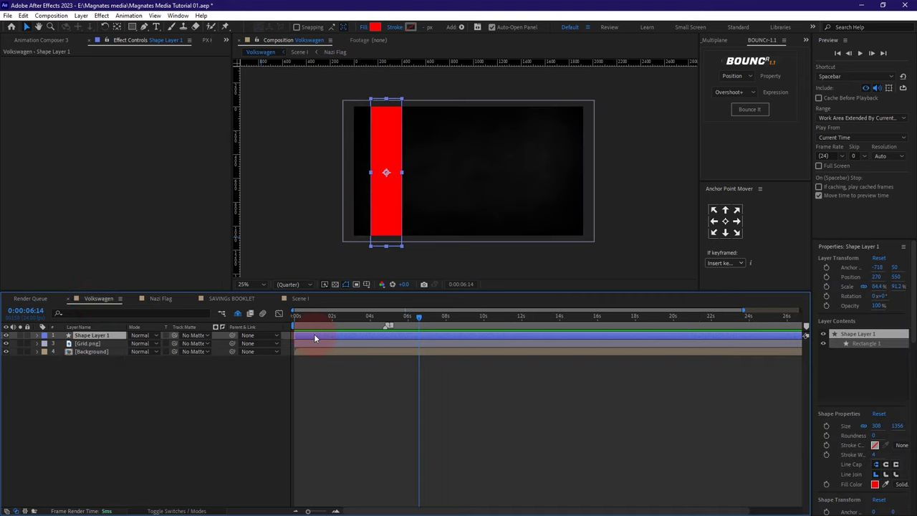
{"action": "key", "text": "ctrl+v"}
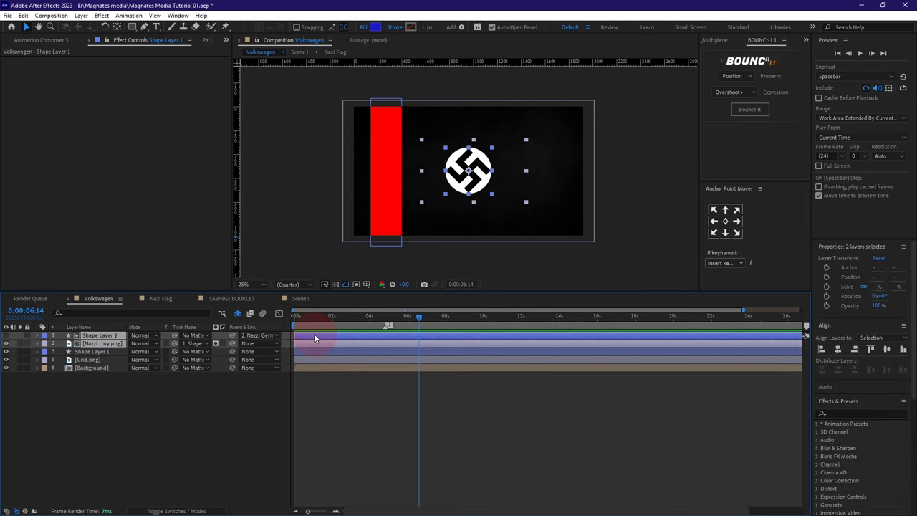
- Move the Nazzi Germany.png emblem onto the centre of the red bar and scale it to 7%
{"action": "left_click", "coordinate": [92, 336]}
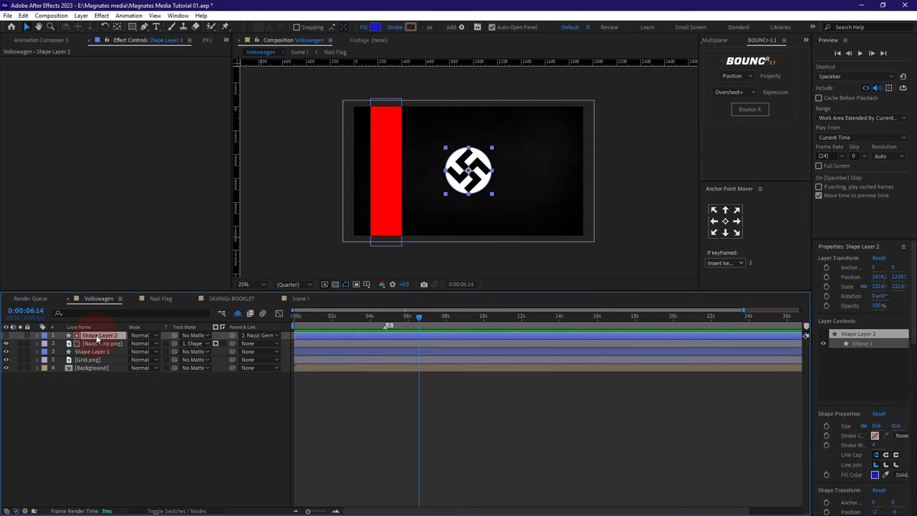
{"action": "left_click", "coordinate": [99, 343]}
{"action": "left_click_drag", "start_coordinate": [468, 170], "coordinate": [385, 172]}
{"action": "left_click", "coordinate": [98, 346]}
{"action": "key", "text": "s"}
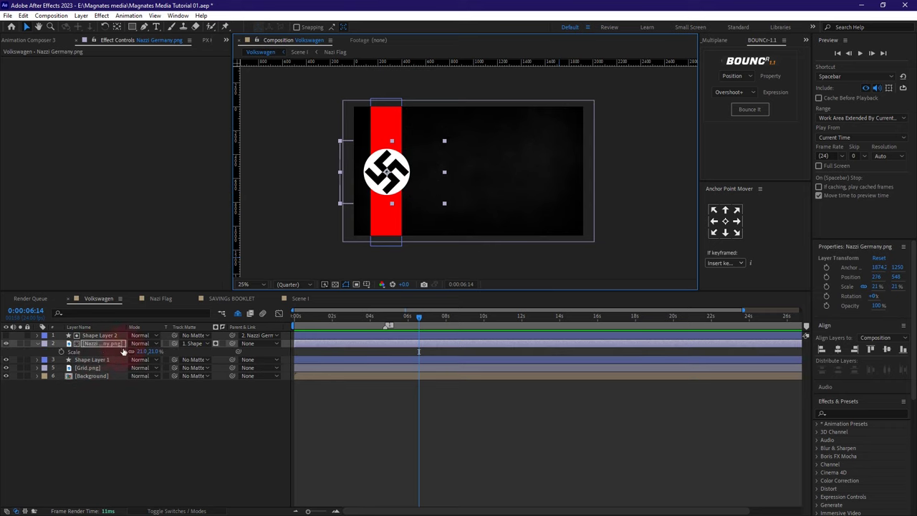
{"action": "left_click_drag", "start_coordinate": [148, 352], "coordinate": [137, 352]}
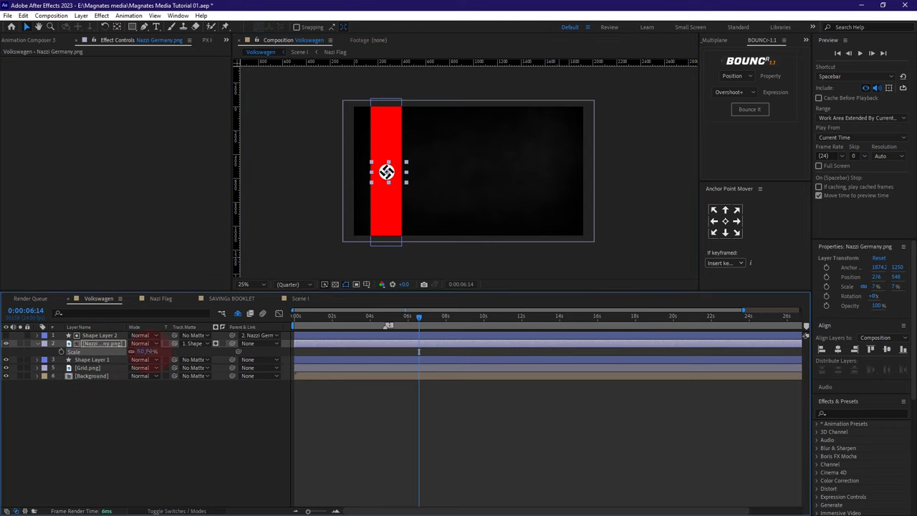
{"action": "left_click_drag", "start_coordinate": [150, 352], "coordinate": [150, 351]}
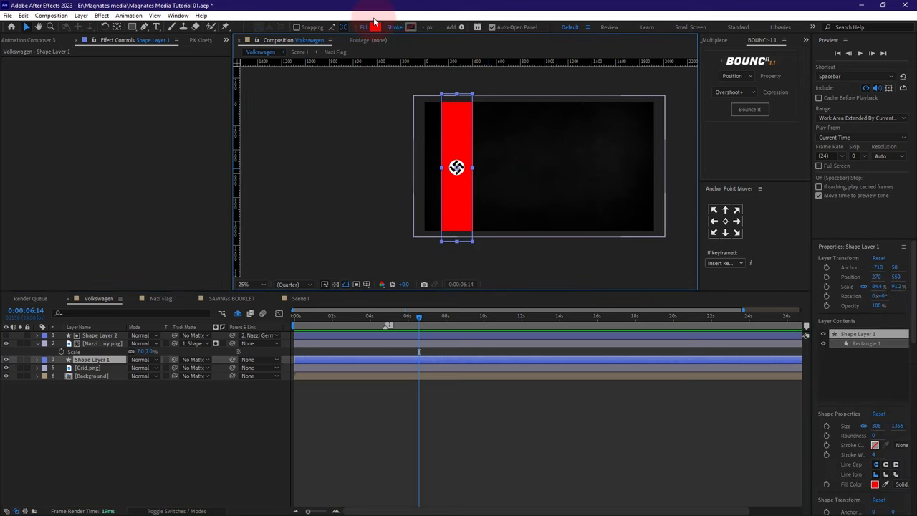
- Deselect the layers and hide the rulers in the composition view
{"action": "left_click", "coordinate": [346, 156]}
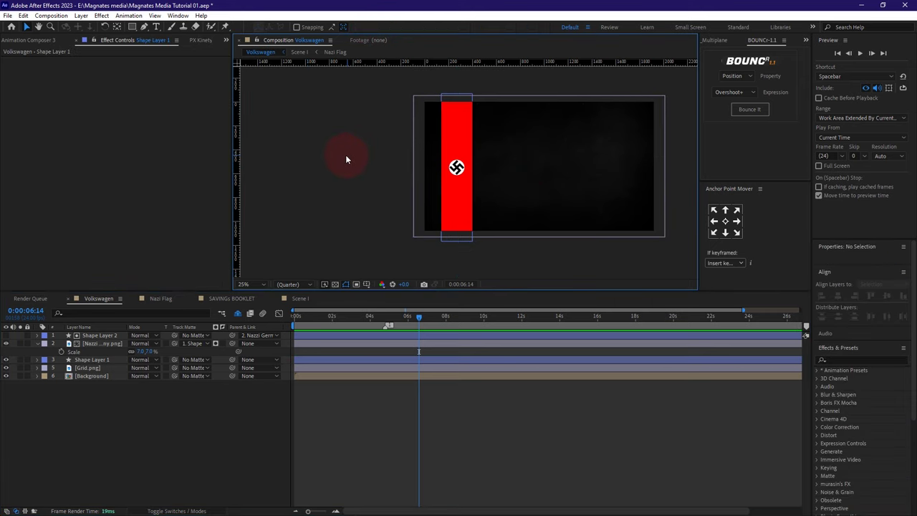
{"action": "key", "text": "ctrl+r"}
{"action": "left_click", "coordinate": [189, 335]}
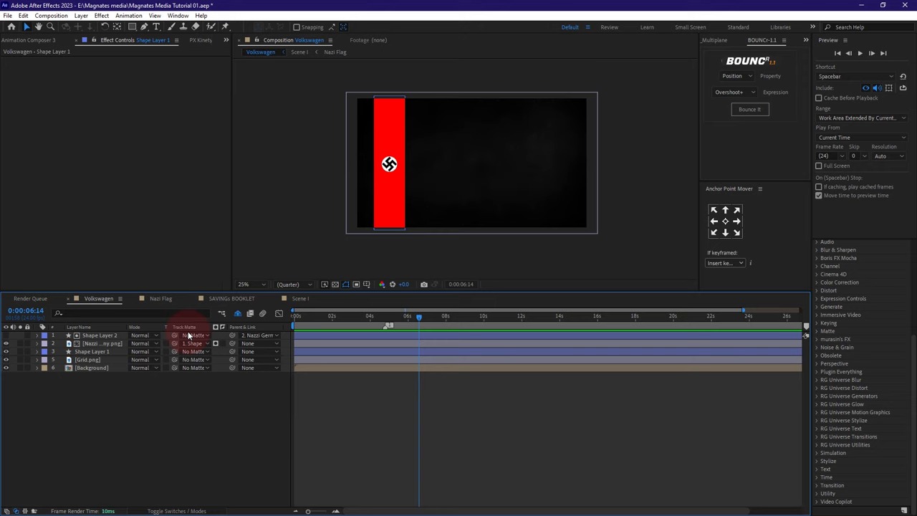
- Rename Shape Layer 2, the emblem's matte, to Circle
{"action": "left_click", "coordinate": [91, 351]}
{"action": "left_click", "coordinate": [103, 335], "text": "ctrl"}
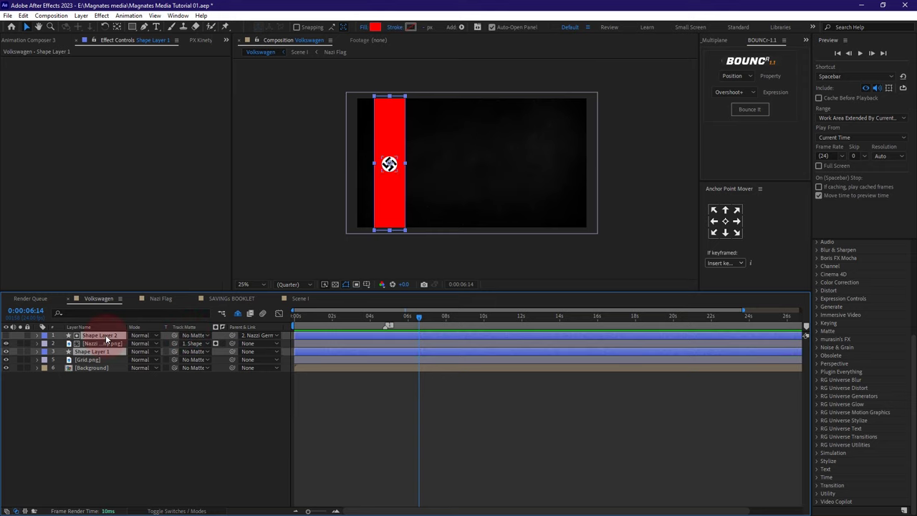
{"action": "left_click", "coordinate": [107, 335]}
{"action": "right_click", "coordinate": [108, 336]}
{"action": "left_click", "coordinate": [133, 308]}
{"action": "type", "text": "C"}
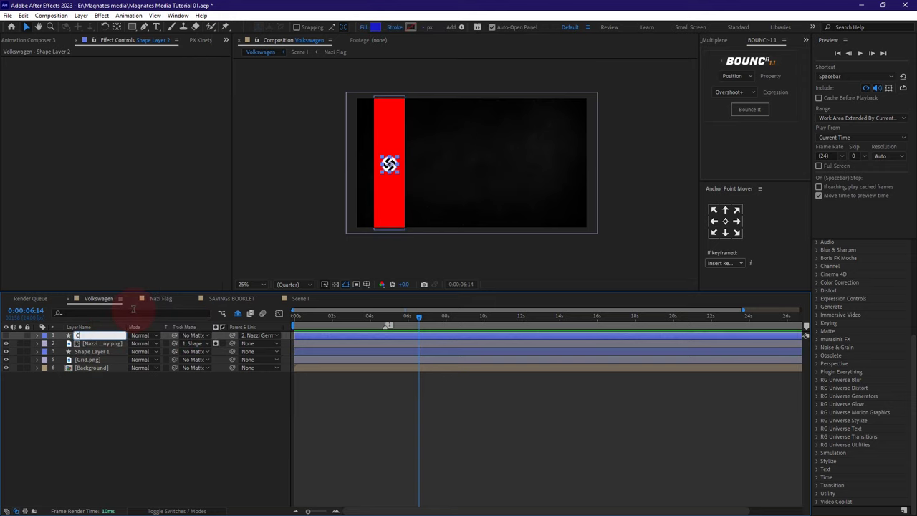
{"action": "type", "text": "ircle"}
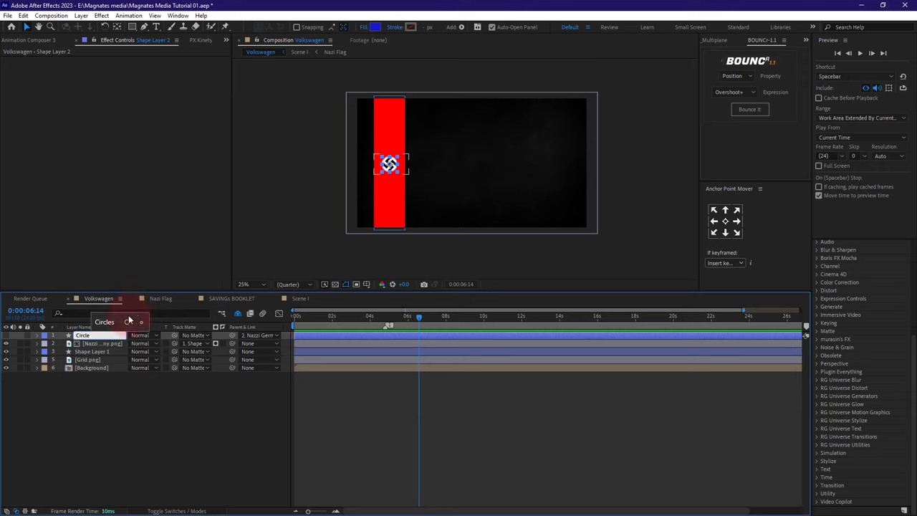
{"action": "key", "text": "Return"}
- Rename Shape Layer 1, the red bar, to Rect
{"action": "left_click", "coordinate": [92, 352]}
{"action": "right_click", "coordinate": [96, 352]}
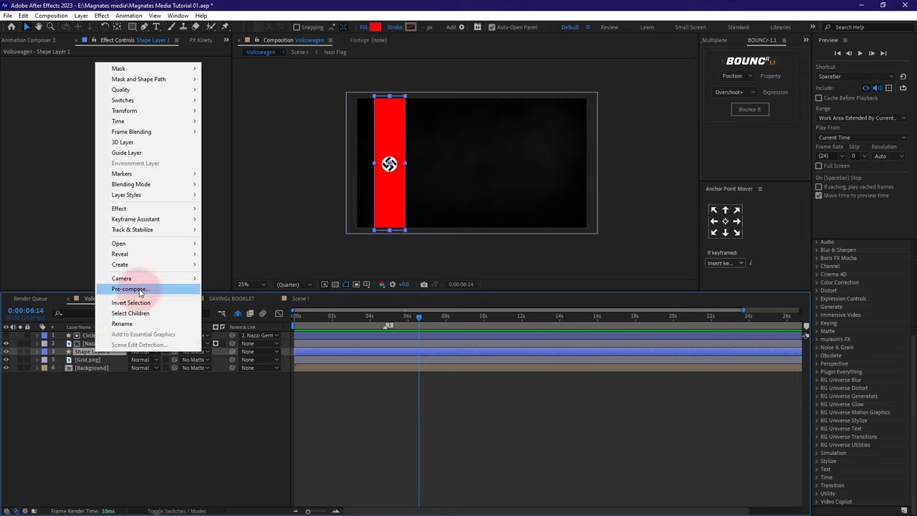
{"action": "left_click", "coordinate": [122, 323]}
{"action": "type", "text": "Rect"}
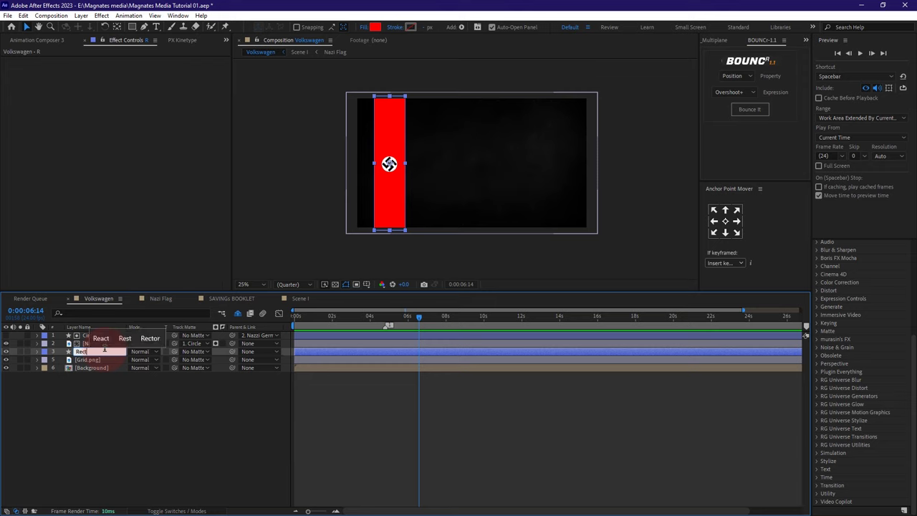
{"action": "left_click", "coordinate": [93, 428]}
{"action": "left_click", "coordinate": [91, 335]}
{"action": "left_click", "coordinate": [96, 352], "text": "shift"}
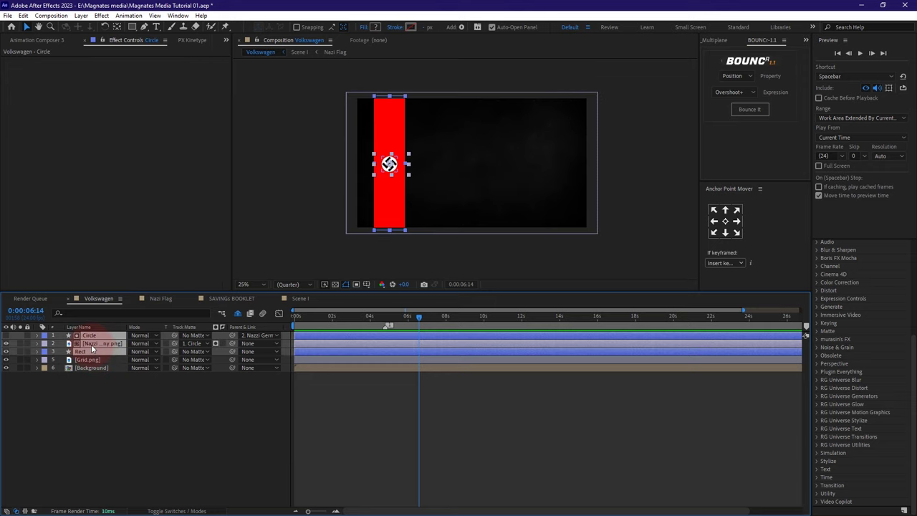
{"action": "key", "text": "ctrl+d"}
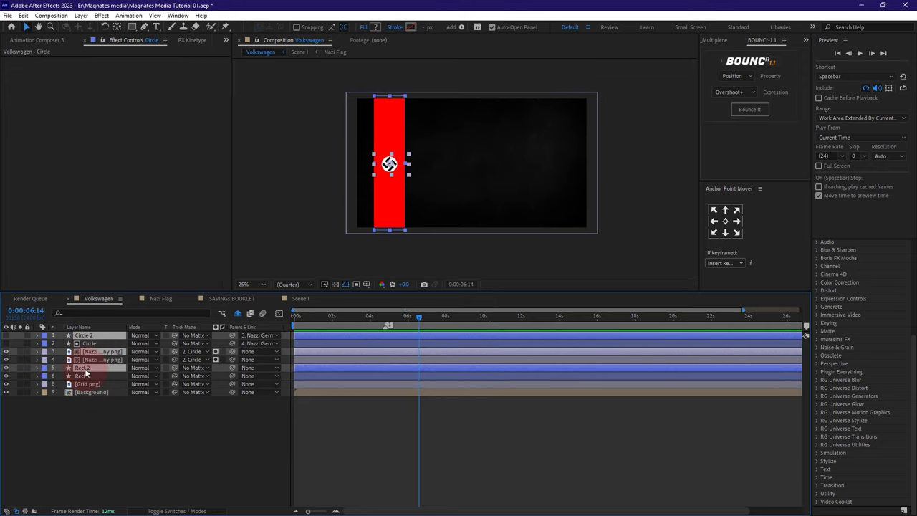
{"action": "left_click_drag", "start_coordinate": [86, 372], "coordinate": [85, 384]}
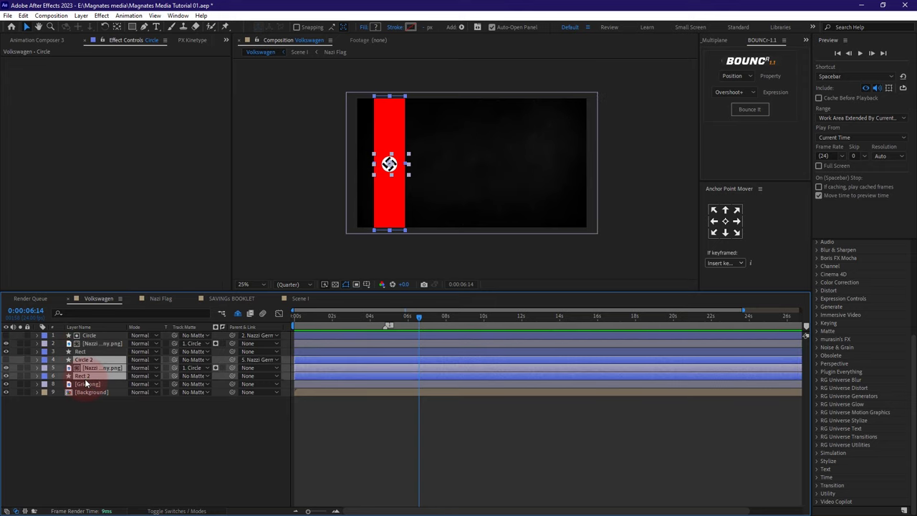
{"action": "key", "text": "Delete"}
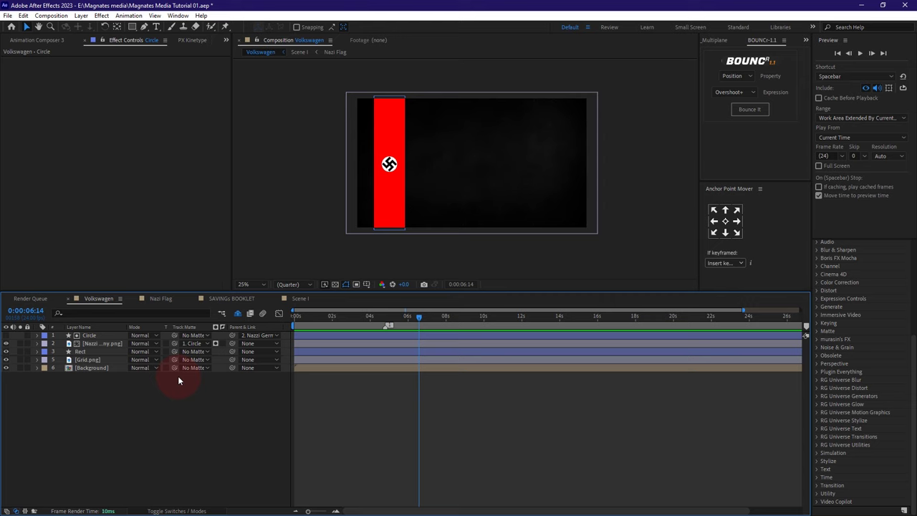
- Add First Volkswagen logo.png from the project's Assets folder as the uppermost layer of the Volkswagen composition
{"action": "left_click", "coordinate": [227, 40]}
{"action": "left_click", "coordinate": [247, 60]}
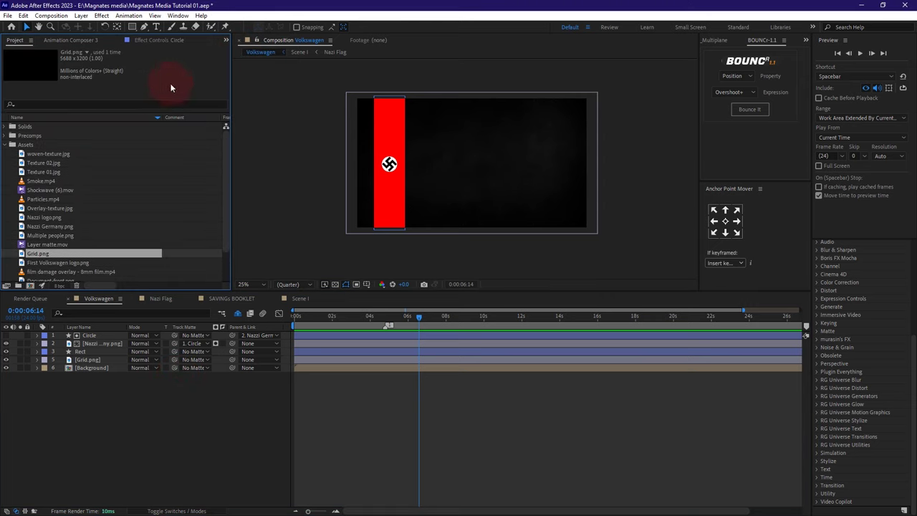
{"action": "scroll", "coordinate": [49, 221], "scroll_direction": "down", "scroll_amount": 2}
{"action": "left_click", "coordinate": [63, 228]}
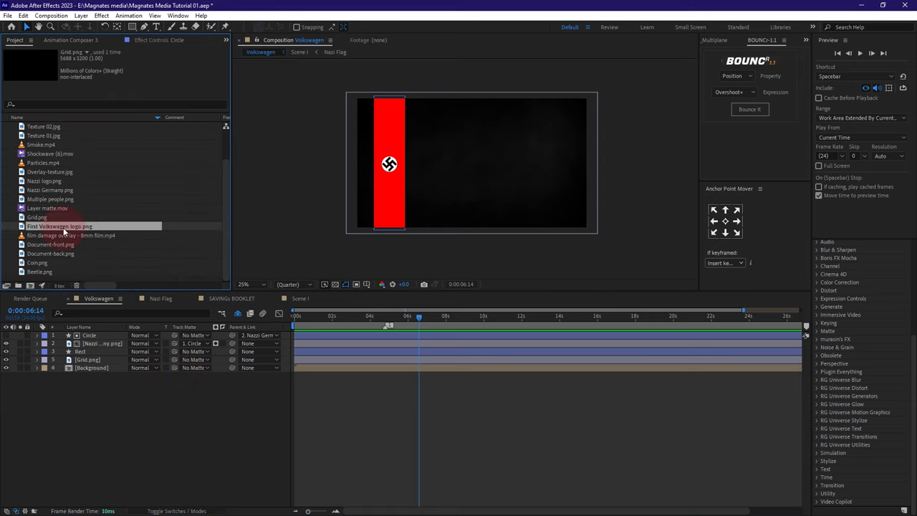
{"action": "left_click_drag", "start_coordinate": [59, 229], "coordinate": [67, 334]}
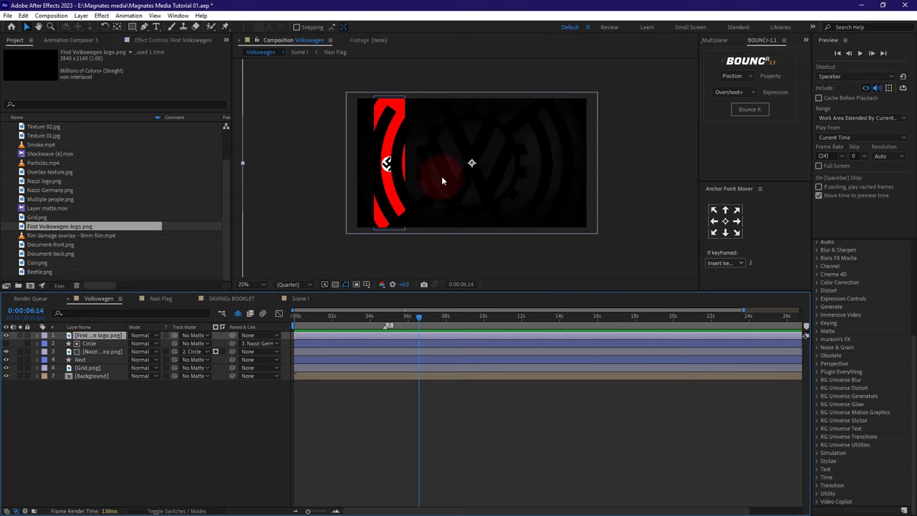
- Position the Volkswagen logo over the circular emblem on the red bar and set its scale to 5.7%
{"action": "left_click_drag", "start_coordinate": [474, 166], "coordinate": [392, 167]}
{"action": "key", "text": "s"}
{"action": "mouse_move", "coordinate": [156, 344]}
{"action": "left_mouse_down"}
{"action": "mouse_move", "coordinate": [117, 344]}
{"action": "mouse_move", "coordinate": [150, 343]}
{"action": "left_mouse_up"}
{"action": "scroll", "coordinate": [388, 165], "scroll_direction": "up", "scroll_amount": 4}
{"action": "left_click_drag", "start_coordinate": [402, 171], "coordinate": [411, 170]}
{"action": "left_click", "coordinate": [153, 344]}
{"action": "type", "text": "5"}
{"action": "left_click", "coordinate": [164, 399]}
{"action": "left_click", "coordinate": [151, 344]}
{"action": "type", "text": "5.7"}
{"action": "left_click", "coordinate": [159, 441]}
{"action": "key", "text": "comma"}
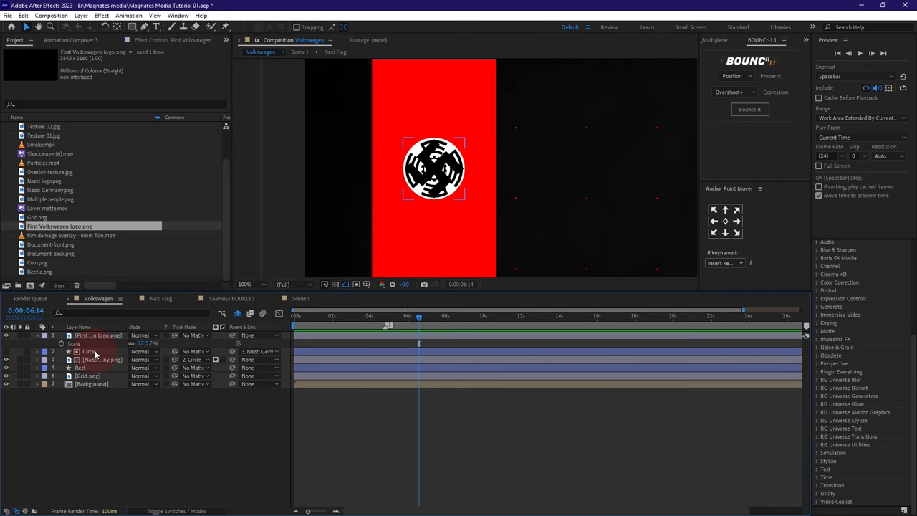
- Duplicate the Circle layer and change the copy's fill colour to white
{"action": "left_click", "coordinate": [96, 352]}
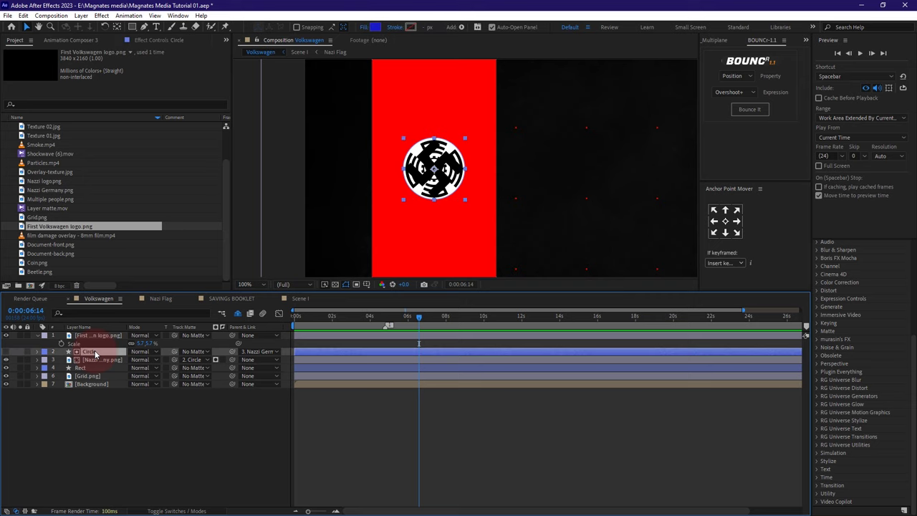
{"action": "key", "text": "ctrl+d"}
{"action": "left_click", "coordinate": [37, 335]}
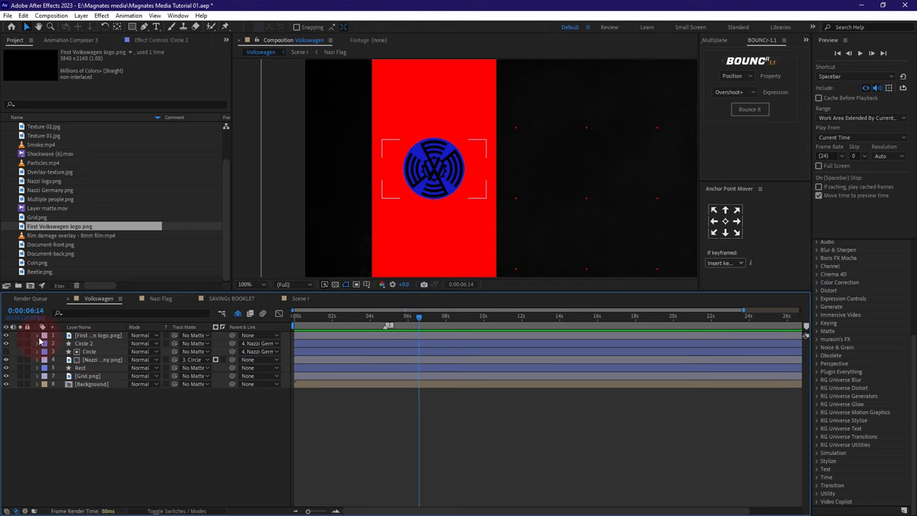
{"action": "left_click", "coordinate": [83, 344]}
{"action": "left_click", "coordinate": [373, 27]}
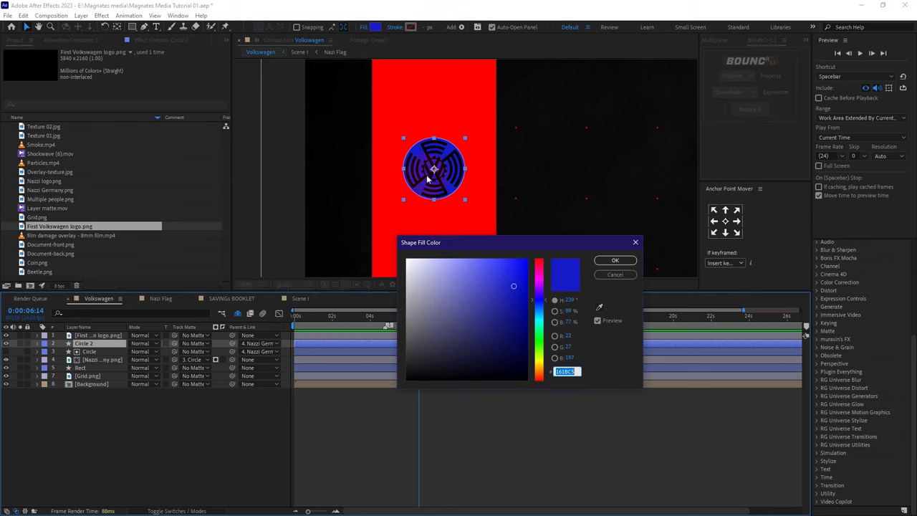
{"action": "left_click", "coordinate": [407, 260]}
{"action": "left_click", "coordinate": [616, 262]}
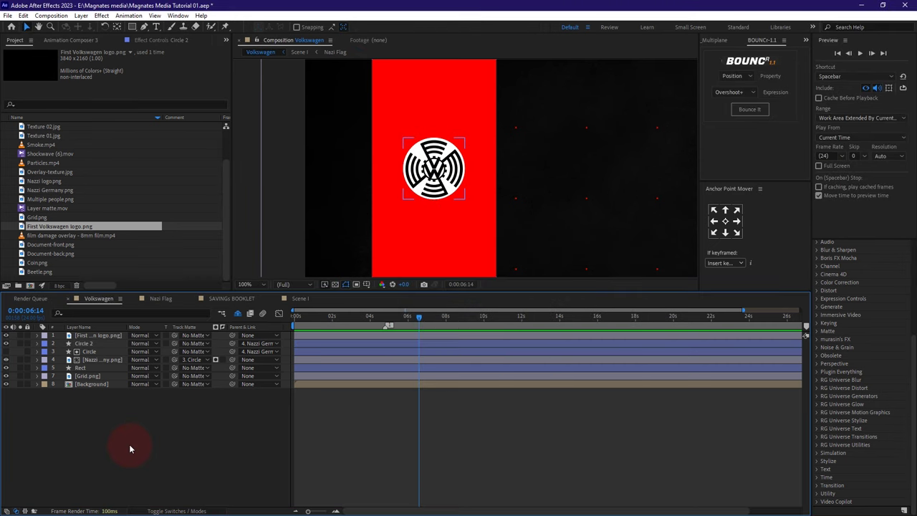
- Duplicate the Rect layer and place the copy directly below Circle 2 in the layer stack
{"action": "left_click", "coordinate": [84, 344]}
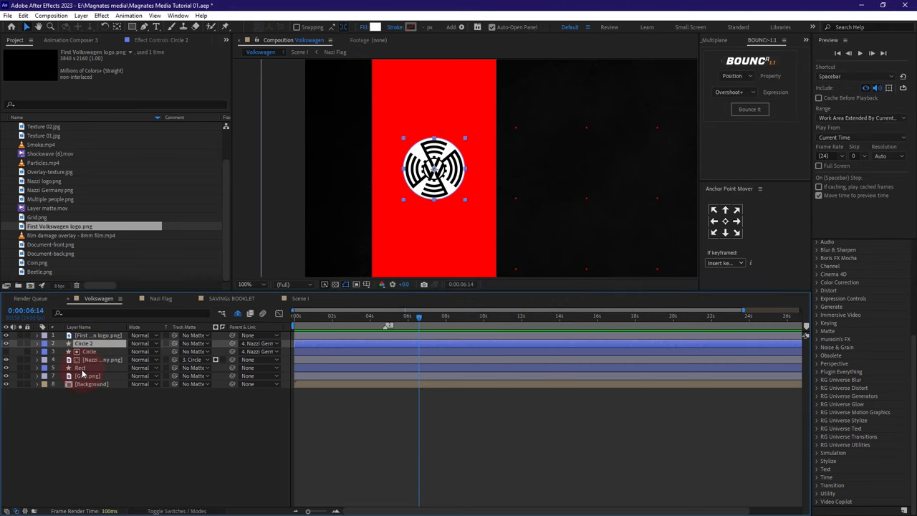
{"action": "left_click", "coordinate": [82, 370]}
{"action": "key", "text": "ctrl+d"}
{"action": "left_click_drag", "start_coordinate": [82, 369], "coordinate": [81, 349]}
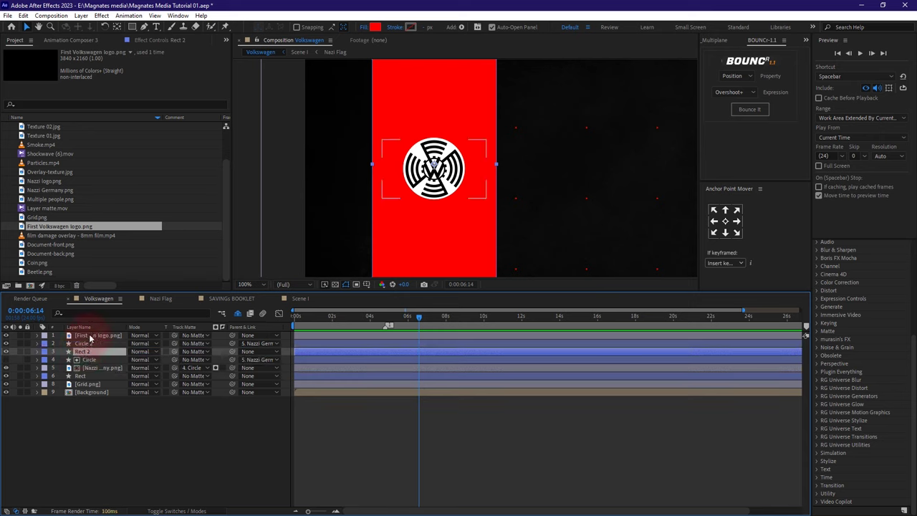
- Parent the First Volkswagen logo.png and Circle 2 layers to Rect 2
{"action": "left_click", "coordinate": [90, 336]}
{"action": "left_click", "coordinate": [90, 344], "text": "shift"}
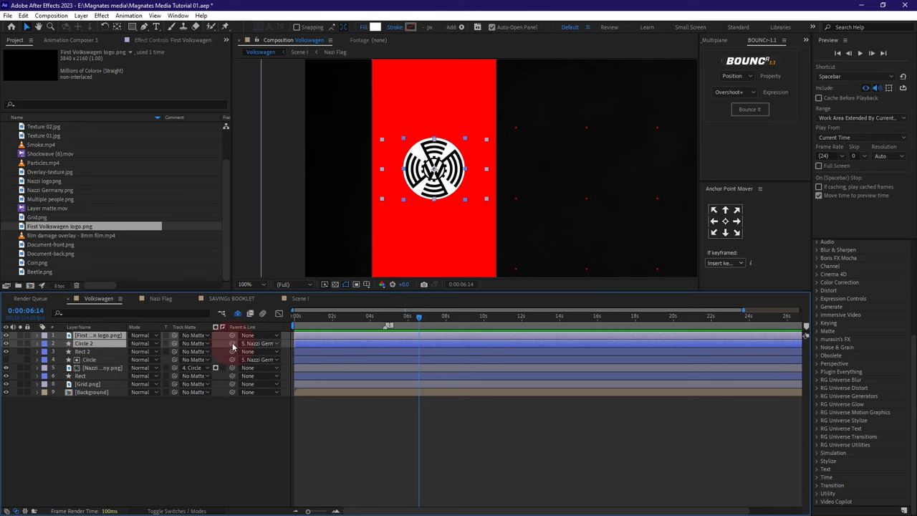
{"action": "left_click", "coordinate": [257, 344]}
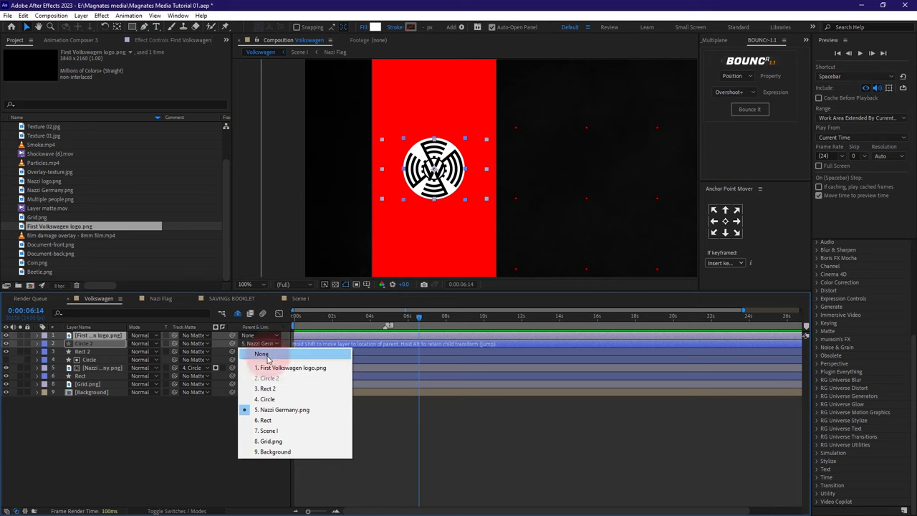
{"action": "left_click", "coordinate": [267, 355]}
{"action": "left_click_drag", "start_coordinate": [233, 347], "coordinate": [83, 352]}
- Rename the duplicated red bar layer, Rect 2, to Volks Rect
{"action": "right_click", "coordinate": [90, 355]}
{"action": "left_click", "coordinate": [115, 326]}
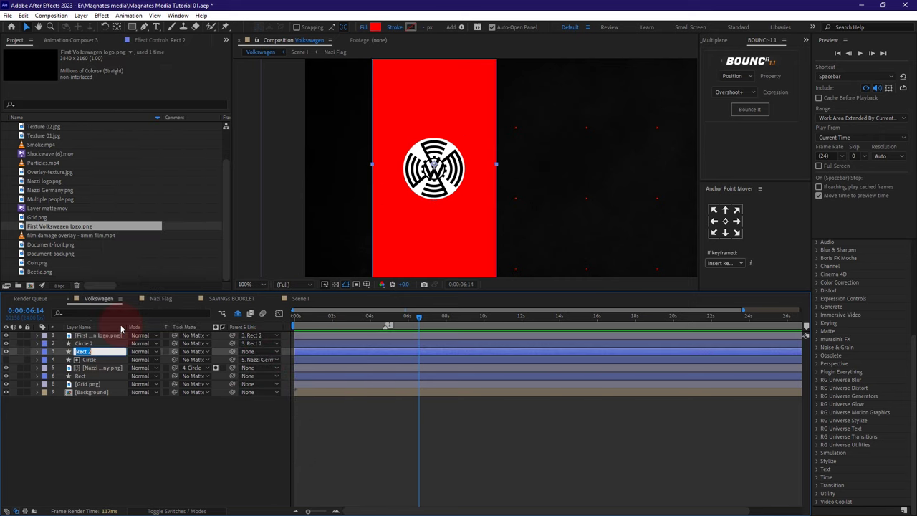
{"action": "type", "text": "Volks"}
{"action": "key", "text": "Return"}
{"action": "right_click", "coordinate": [87, 346]}
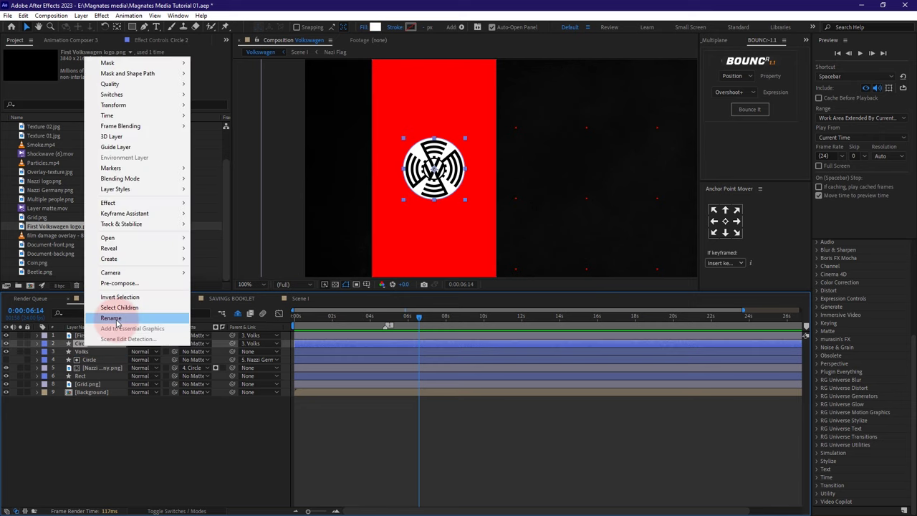
{"action": "left_click", "coordinate": [117, 319]}
{"action": "right_click", "coordinate": [88, 353]}
{"action": "left_click", "coordinate": [115, 327]}
{"action": "key", "text": "Right"}
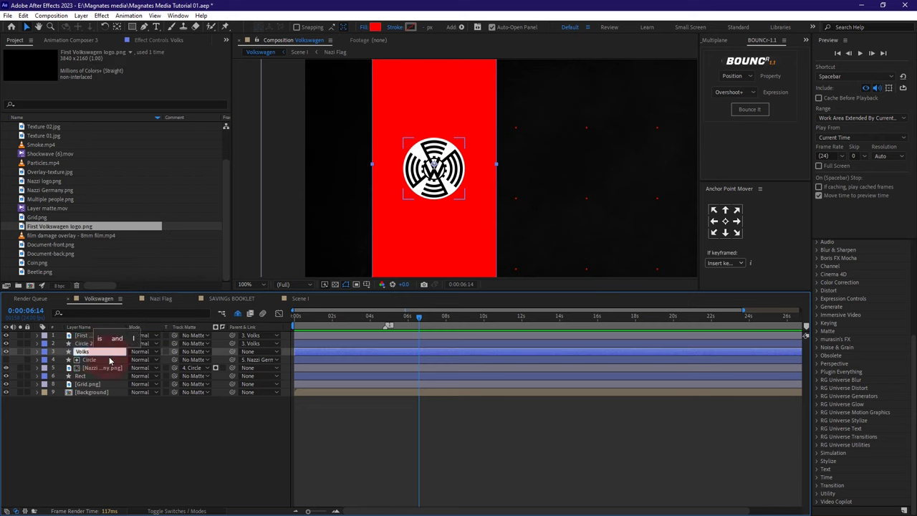
{"action": "type", "text": "Rec"}
{"action": "type", "text": "t"}
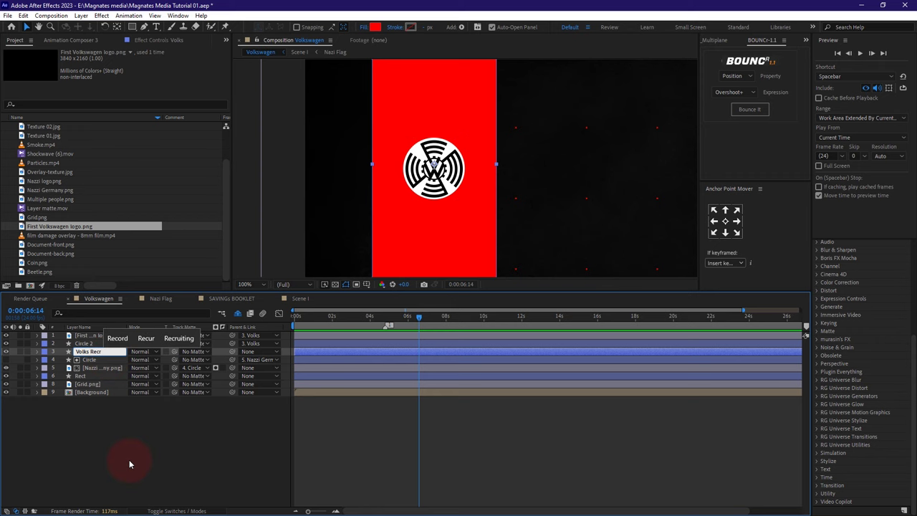
{"action": "left_click", "coordinate": [128, 461]}
- Rename the white circle layer, Circle 2, to Circle Volks
{"action": "right_click", "coordinate": [90, 344]}
{"action": "left_click", "coordinate": [104, 320]}
{"action": "left_click_drag", "start_coordinate": [115, 344], "coordinate": [96, 342]}
{"action": "type", "text": "Rec"}
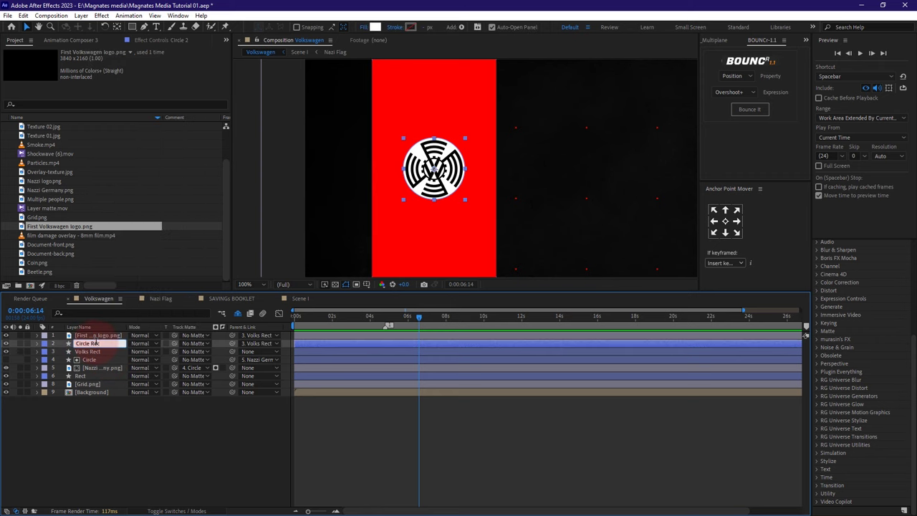
{"action": "type", "text": "t"}
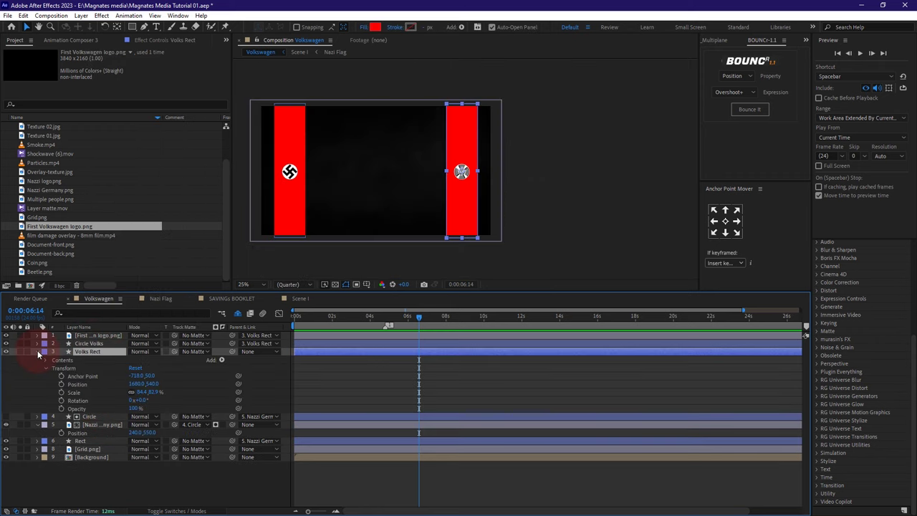
- Pre-compose the First Volkswagen logo.png, Circle Volks and Volks Rect layers into a composition named Volks flag
{"action": "left_click", "coordinate": [38, 351]}
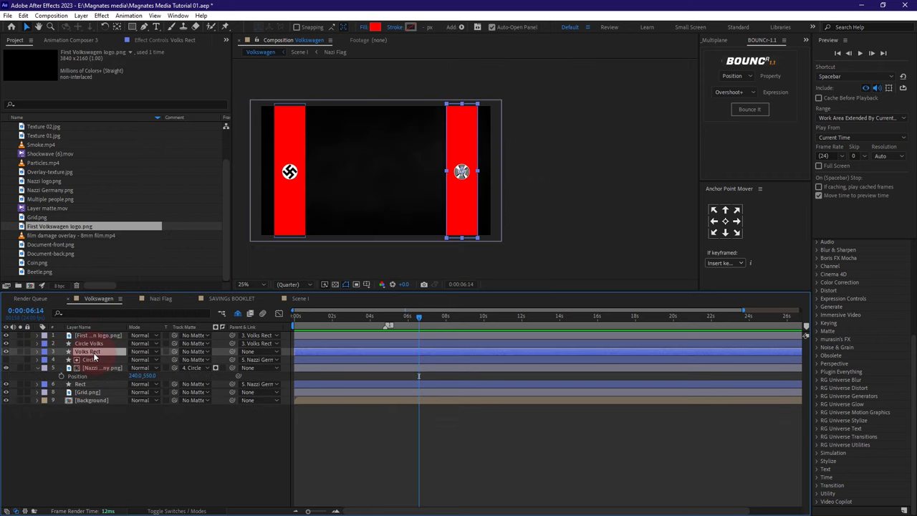
{"action": "left_click", "coordinate": [93, 335], "text": "ctrl"}
{"action": "left_click", "coordinate": [96, 344], "text": "ctrl"}
{"action": "right_click", "coordinate": [95, 344]}
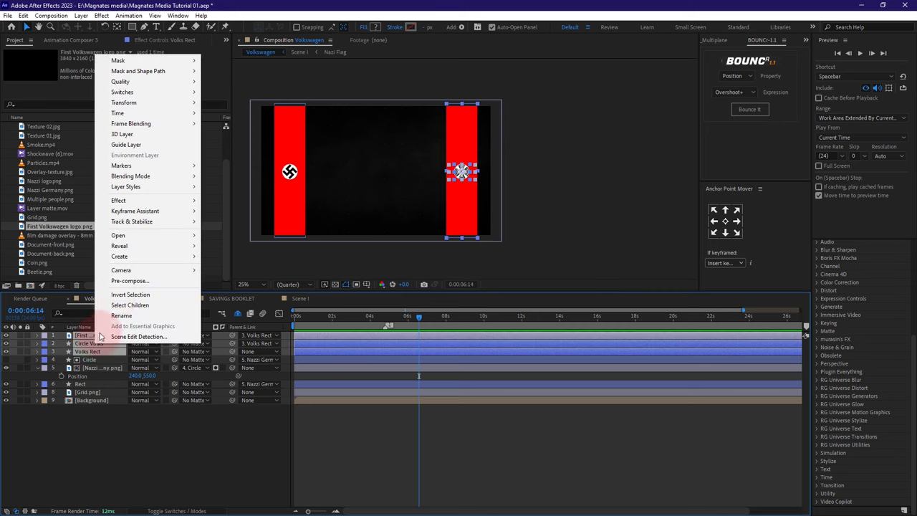
{"action": "left_click", "coordinate": [121, 281]}
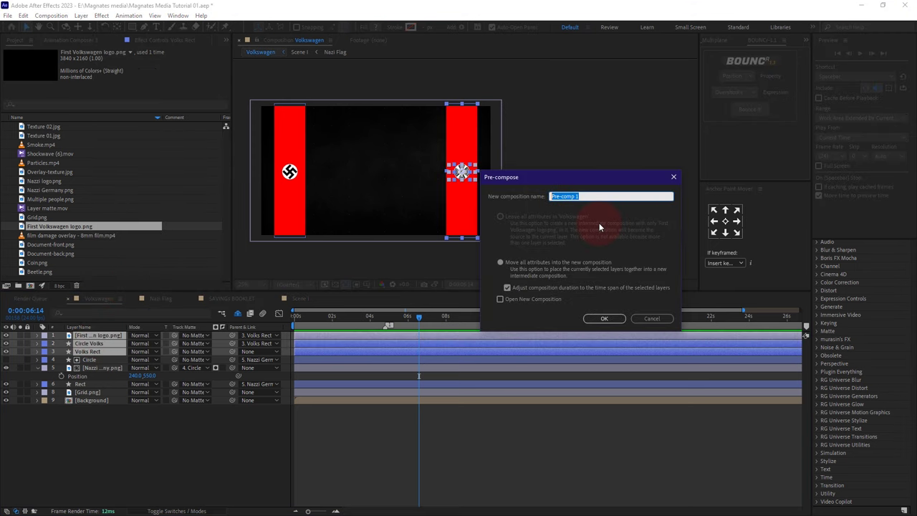
{"action": "type", "text": "Volks flag"}
{"action": "left_click", "coordinate": [598, 319]}
- Pre-compose the Circle, Nazzi Germany.png and Rect layers into a composition named Nazi flag
{"action": "left_click", "coordinate": [90, 344]}
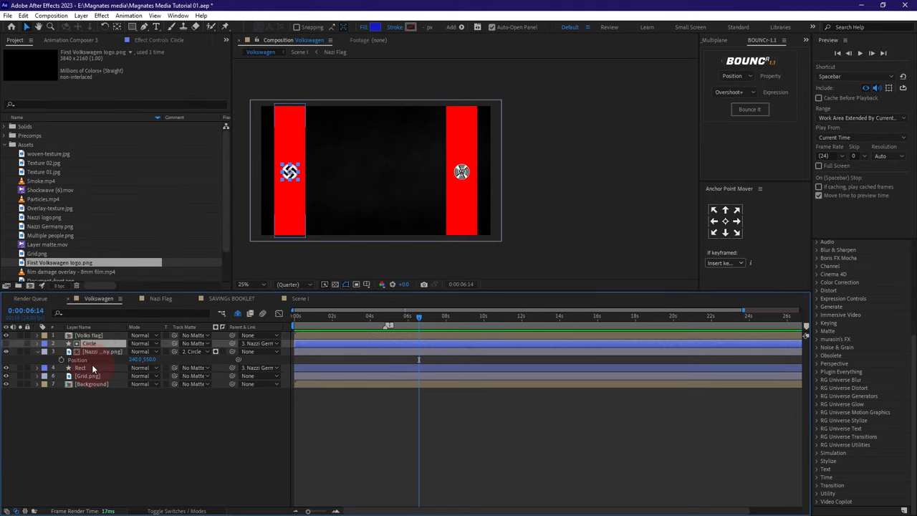
{"action": "left_click", "coordinate": [92, 367], "text": "shift"}
{"action": "right_click", "coordinate": [94, 351]}
{"action": "left_click", "coordinate": [130, 290]}
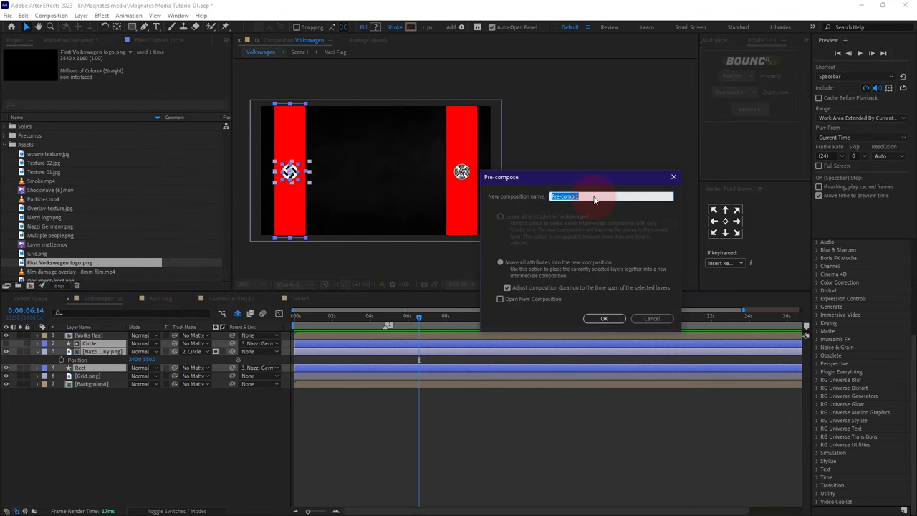
{"action": "type", "text": "Nazi Flag"}
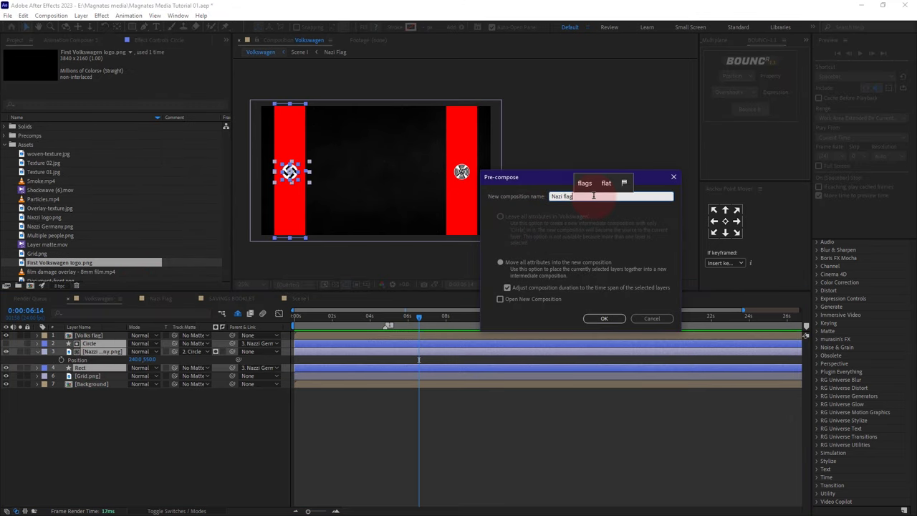
{"action": "left_click", "coordinate": [604, 319]}
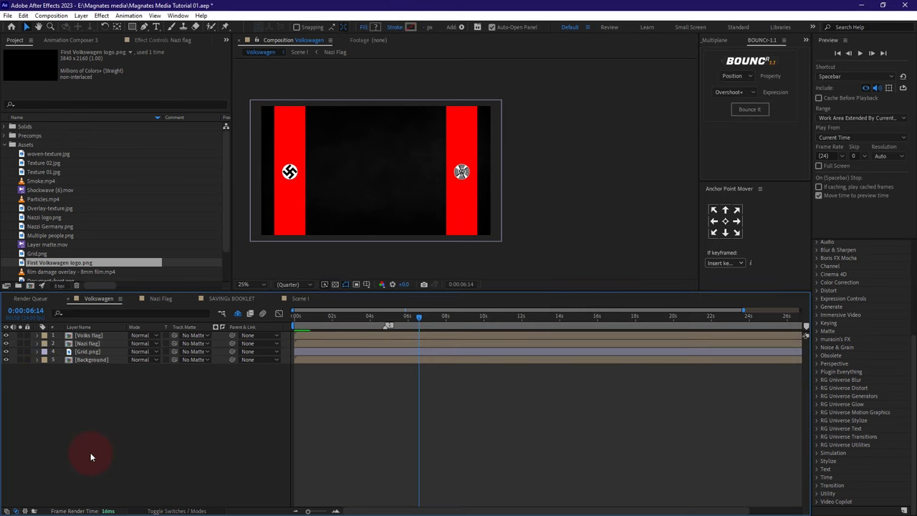
- Open the Volks flag composition and reveal the size of Volks Rect's rectangle path
{"action": "double_click", "coordinate": [79, 336]}
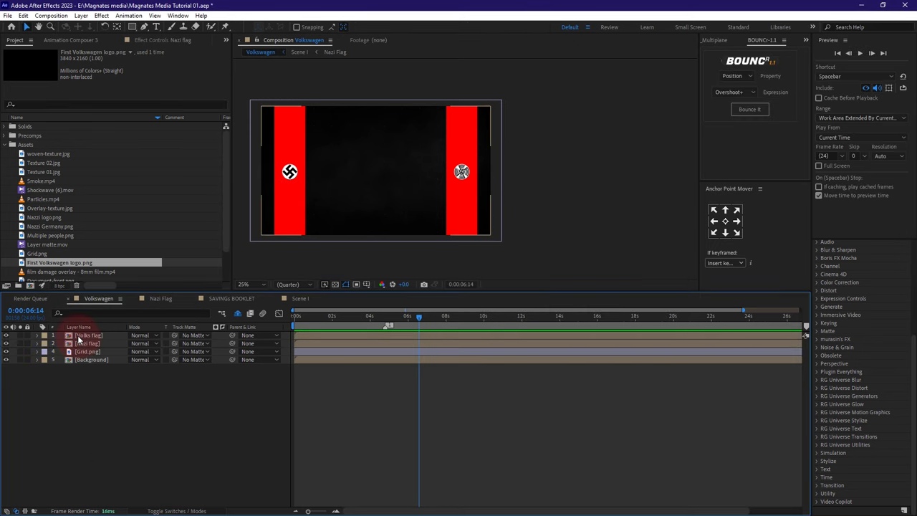
{"action": "left_click", "coordinate": [37, 351]}
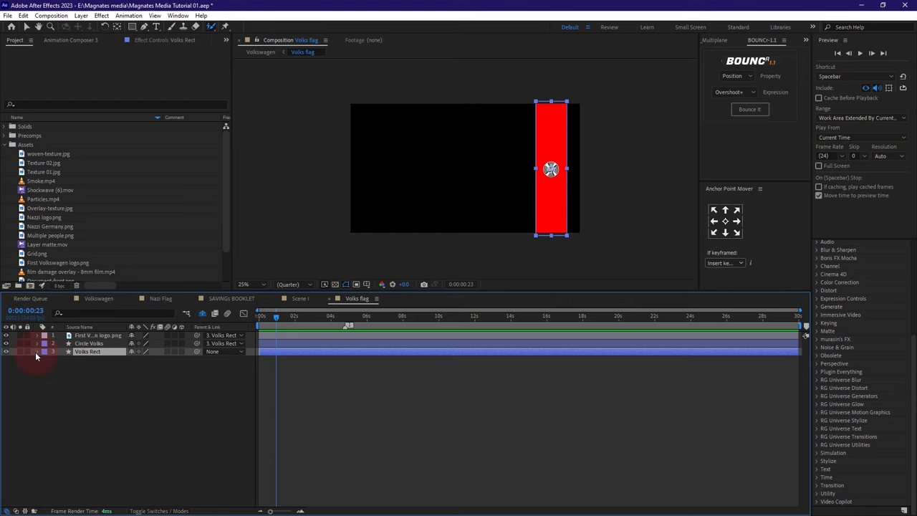
{"action": "left_click", "coordinate": [44, 376]}
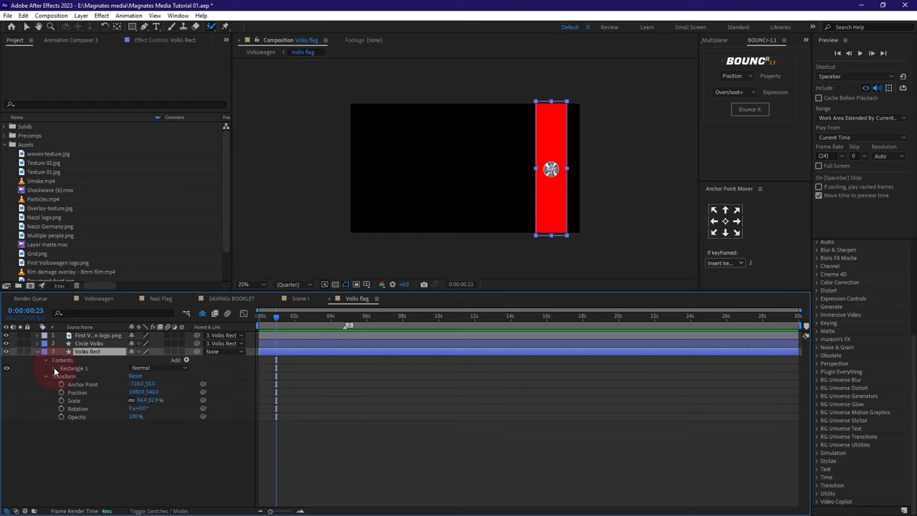
{"action": "left_click", "coordinate": [55, 369]}
{"action": "left_click", "coordinate": [60, 376]}
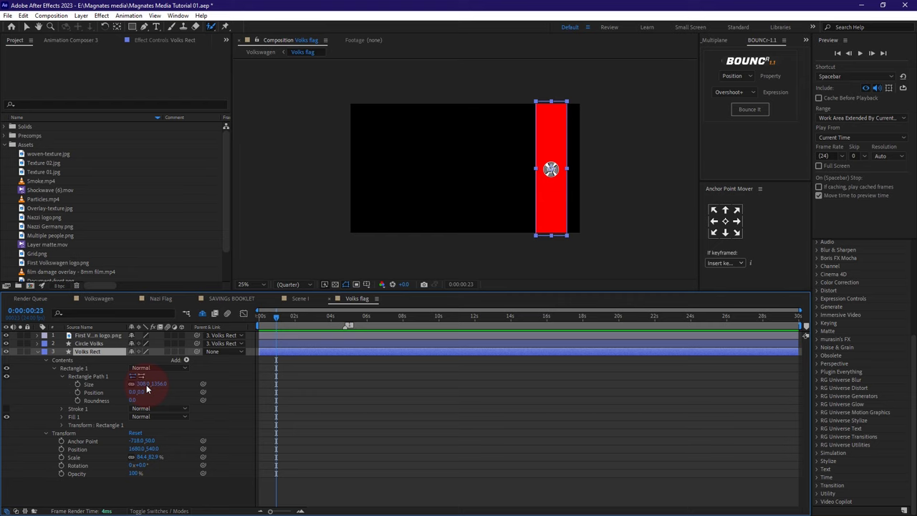
- Set the Volks flag composition's width to 308 px and its height to 1356 px
{"action": "right_click", "coordinate": [350, 306]}
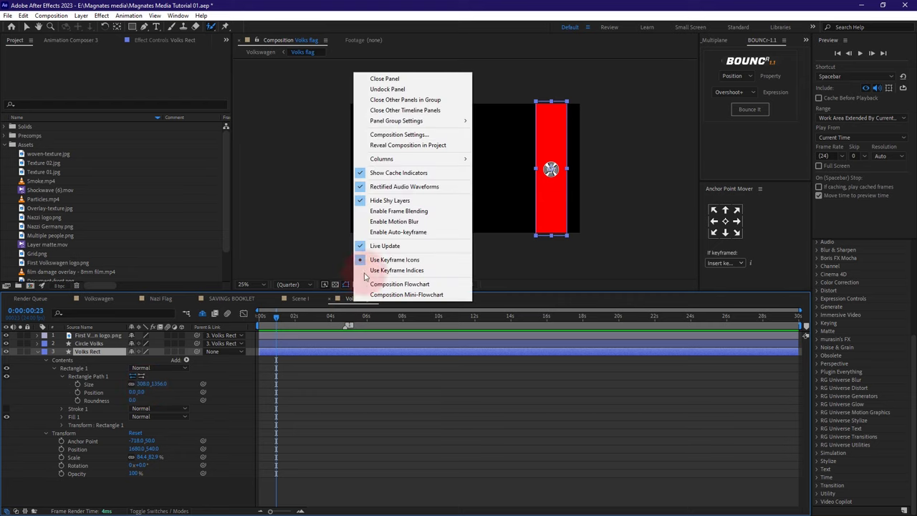
{"action": "left_click", "coordinate": [389, 122]}
{"action": "left_click", "coordinate": [445, 371]}
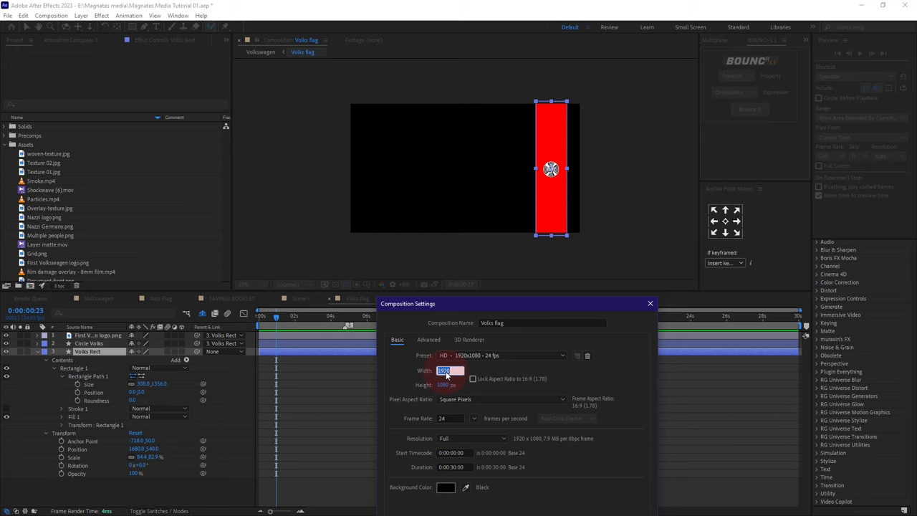
{"action": "type", "text": "308"}
{"action": "left_click", "coordinate": [444, 386]}
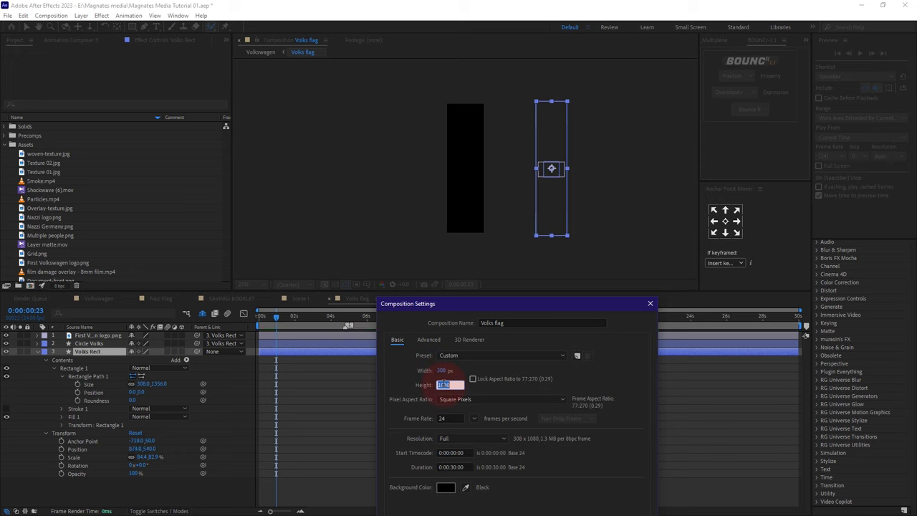
{"action": "type", "text": "1356"}
{"action": "left_click_drag", "start_coordinate": [502, 300], "coordinate": [531, 209]}
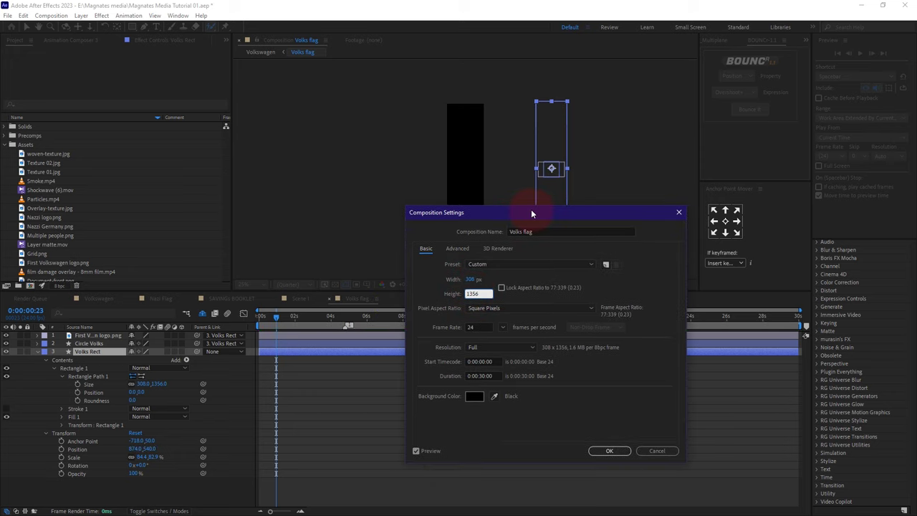
{"action": "left_click", "coordinate": [610, 451]}
- Centre the Volks Rect layer horizontally in the Volks flag composition and reveal its scale
{"action": "left_click", "coordinate": [88, 350]}
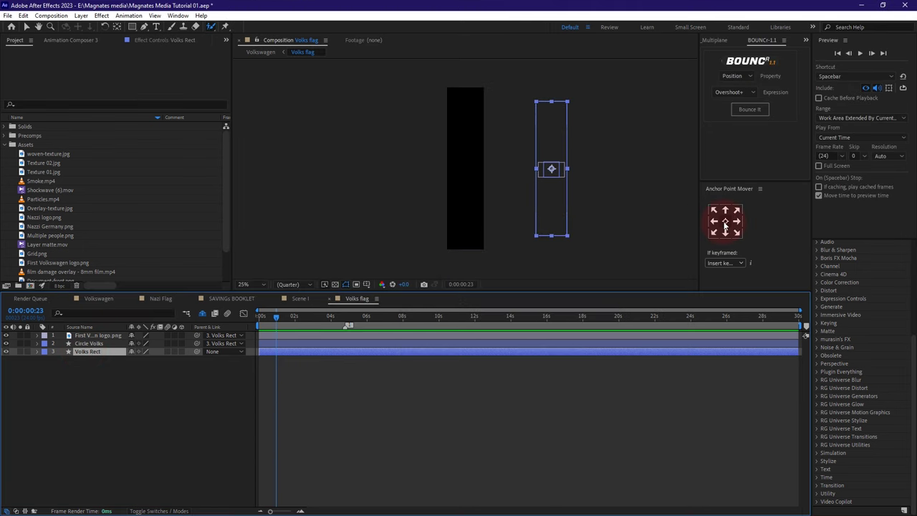
{"action": "scroll", "coordinate": [914, 373], "scroll_direction": "up", "scroll_amount": 4}
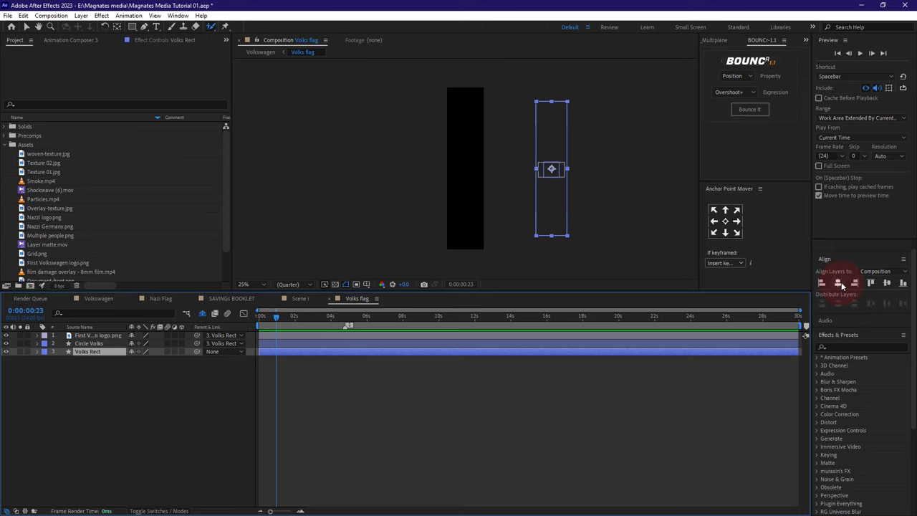
{"action": "left_click", "coordinate": [840, 282]}
{"action": "left_click", "coordinate": [84, 350]}
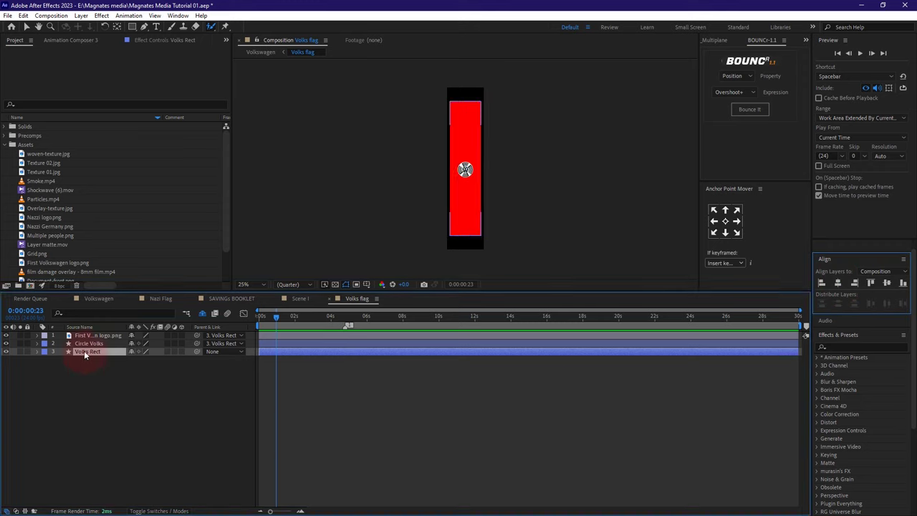
{"action": "key", "text": "s"}
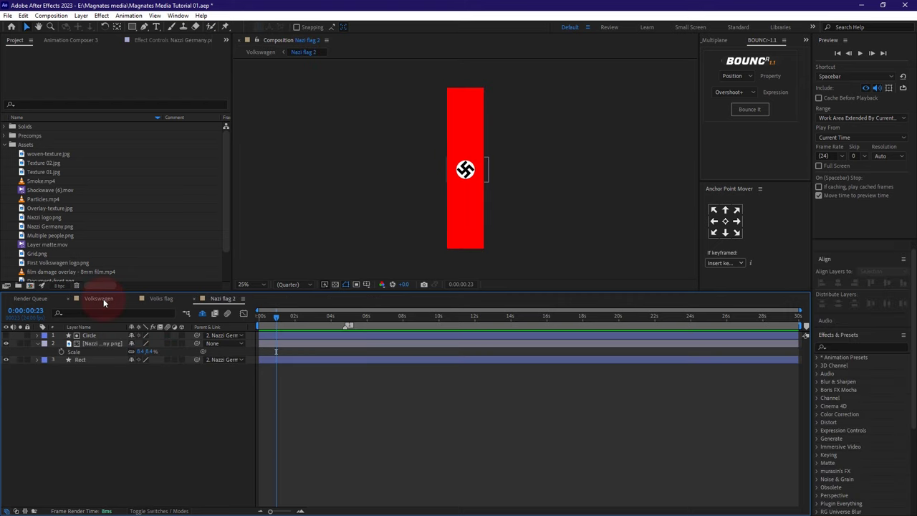
- In the Volkswagen composition, move the Nazi flag 2 banner to the left side and the Volks flag banner to the right side
{"action": "left_click", "coordinate": [103, 299]}
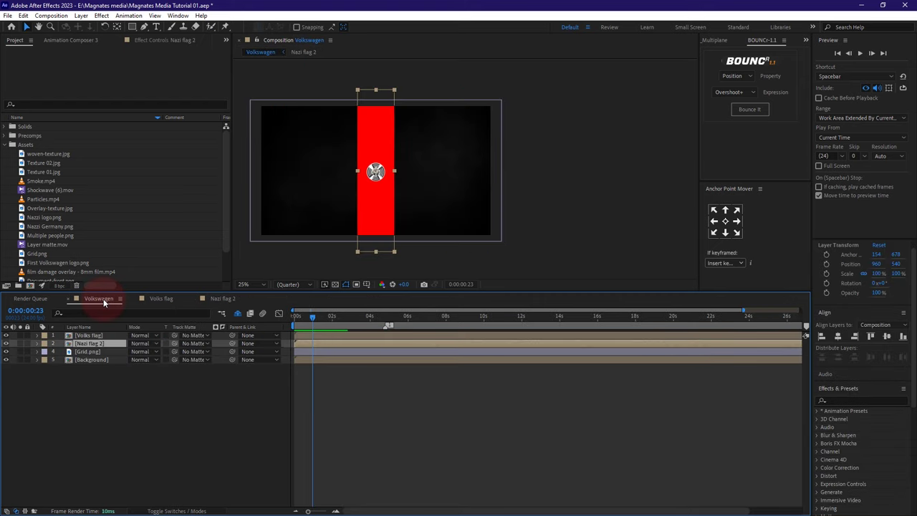
{"action": "left_click", "coordinate": [400, 162]}
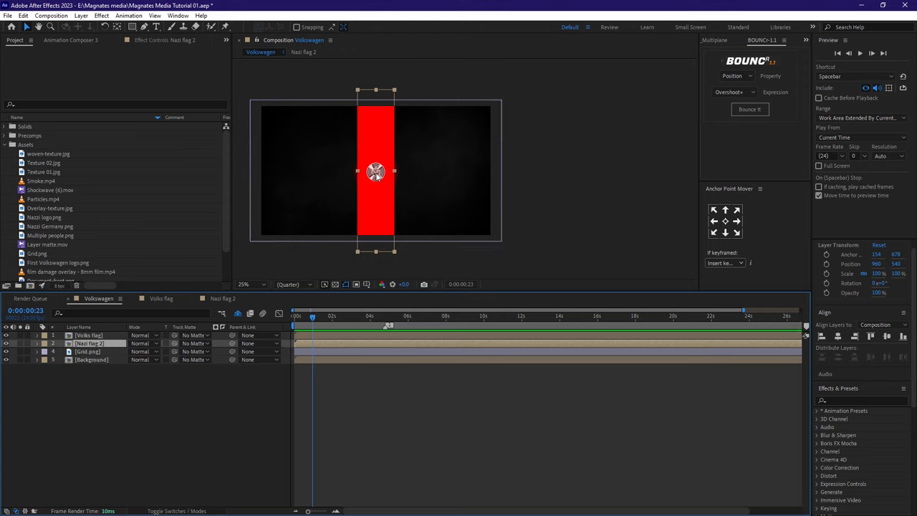
{"action": "left_click_drag", "start_coordinate": [375, 172], "coordinate": [298, 172]}
{"action": "left_click", "coordinate": [432, 163]}
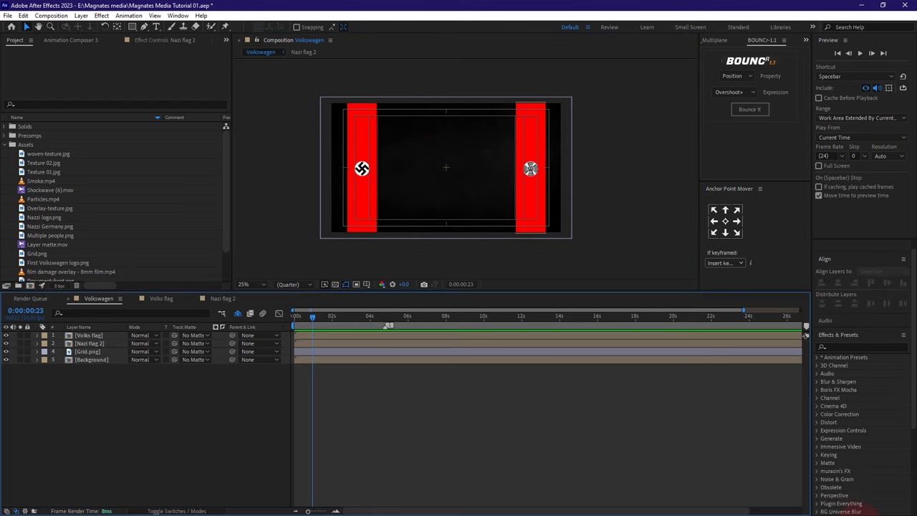
{"action": "left_click", "coordinate": [862, 514]}
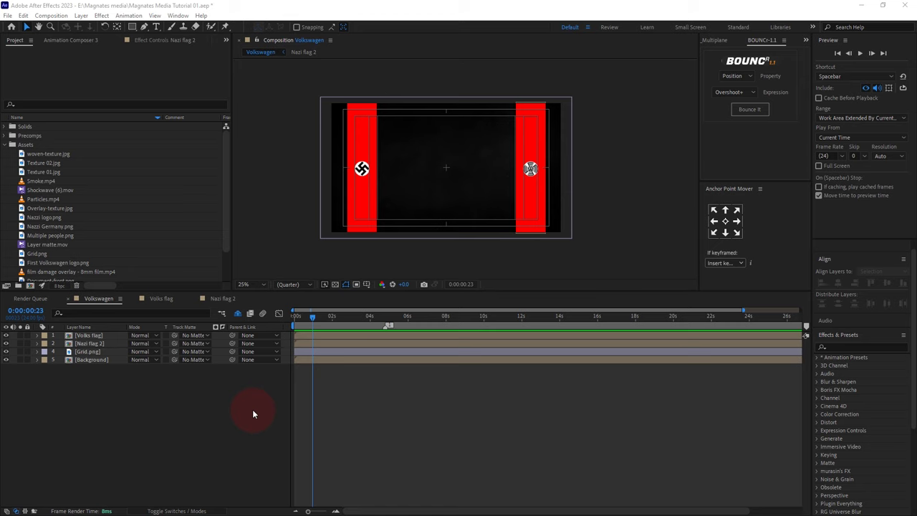
- Apply the Wave Warp effect to the Nazi flag 2 layer
{"action": "left_click", "coordinate": [91, 346]}
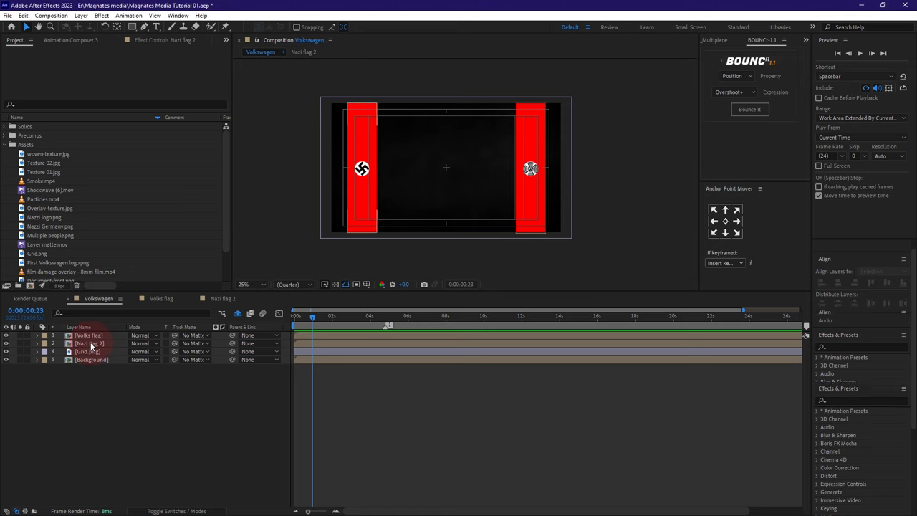
{"action": "key", "text": "ctrl+space"}
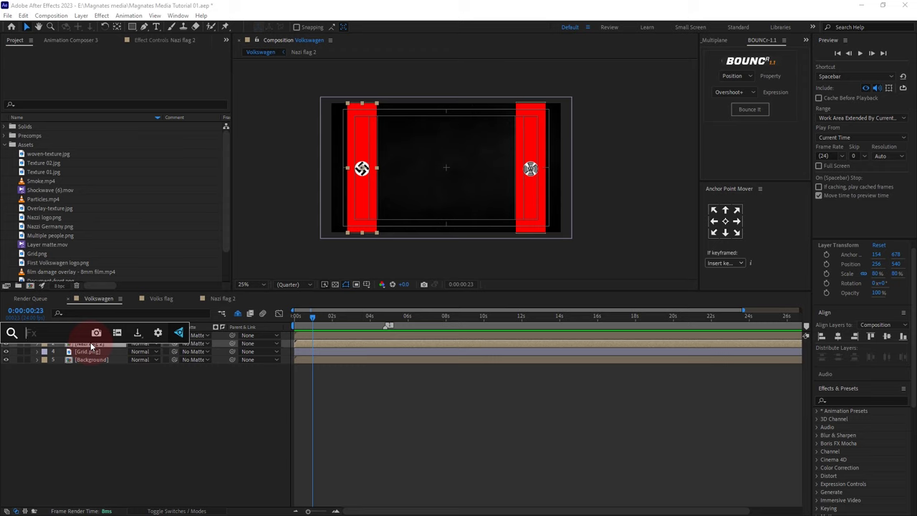
{"action": "type", "text": "wave"}
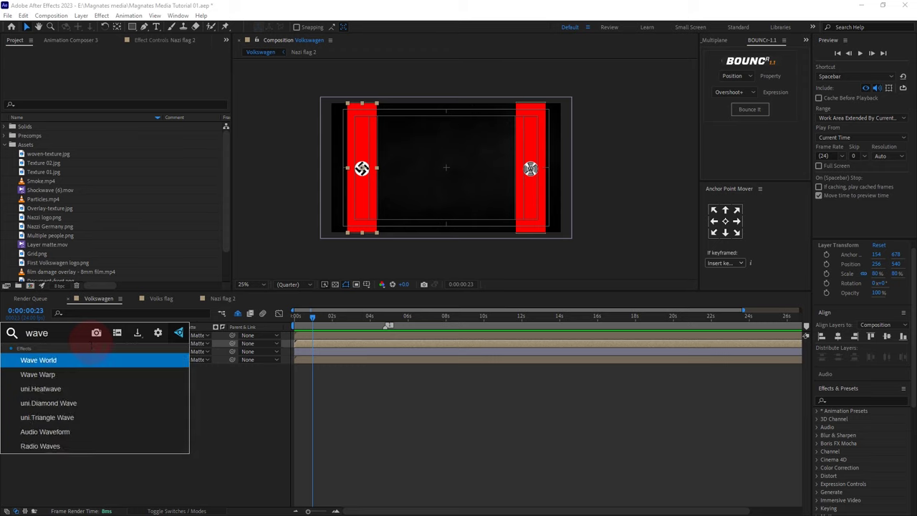
{"action": "left_click", "coordinate": [43, 375]}
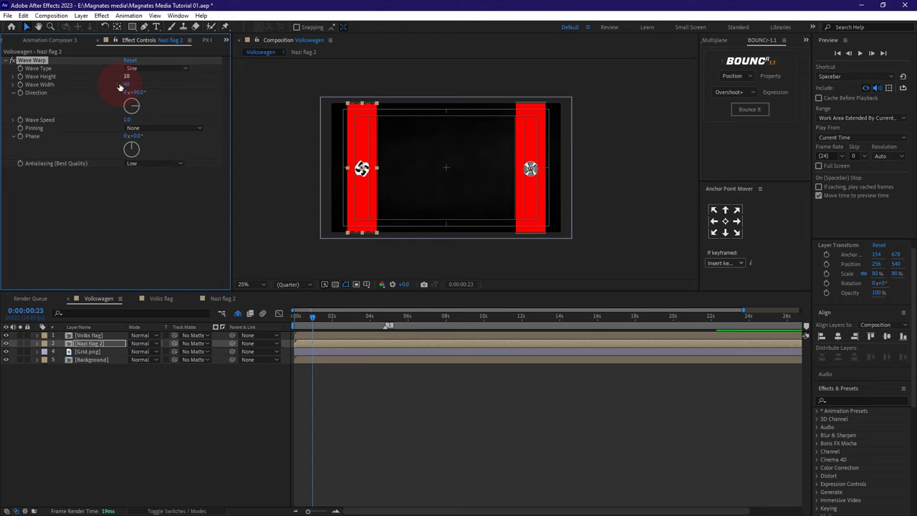
- Set the Wave Warp's wave width to 300, direction to 50°, phase to 192° and antialiasing to High
{"action": "left_click", "coordinate": [126, 85]}
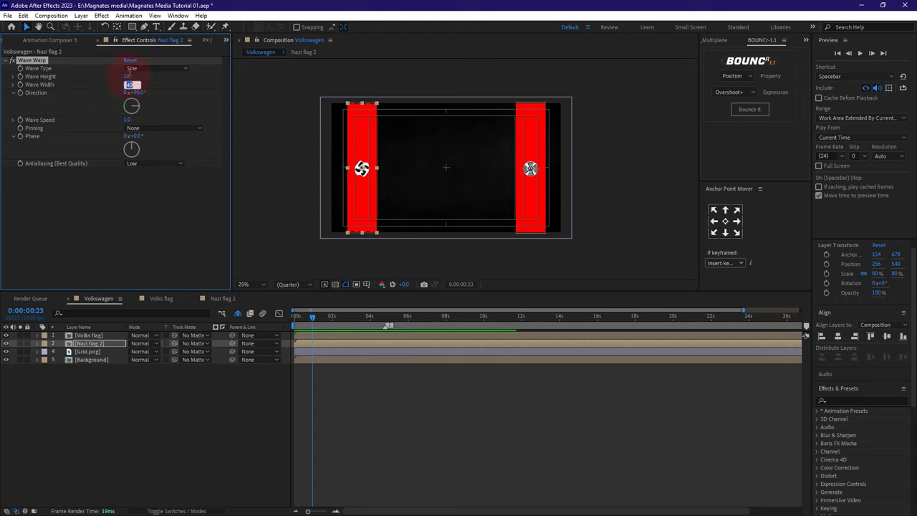
{"action": "left_click", "coordinate": [154, 96]}
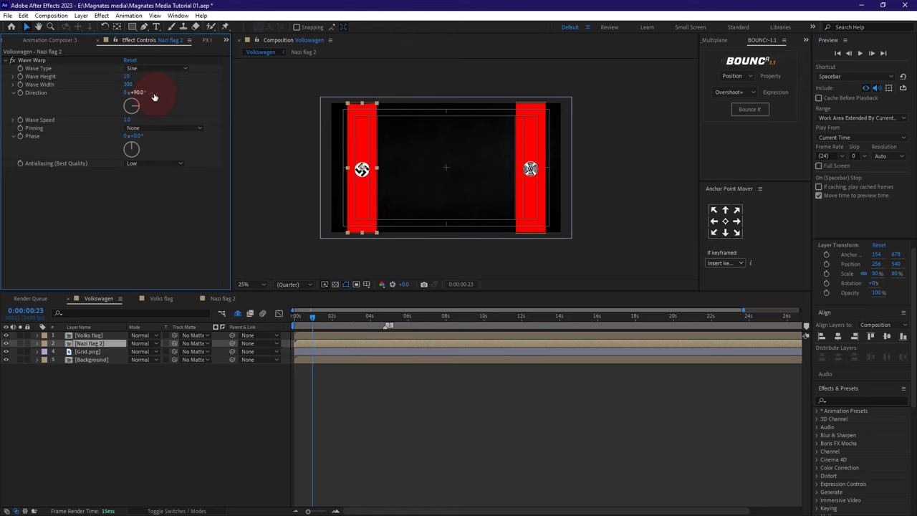
{"action": "type", "text": "50"}
{"action": "left_click", "coordinate": [124, 164]}
{"action": "left_click", "coordinate": [134, 136]}
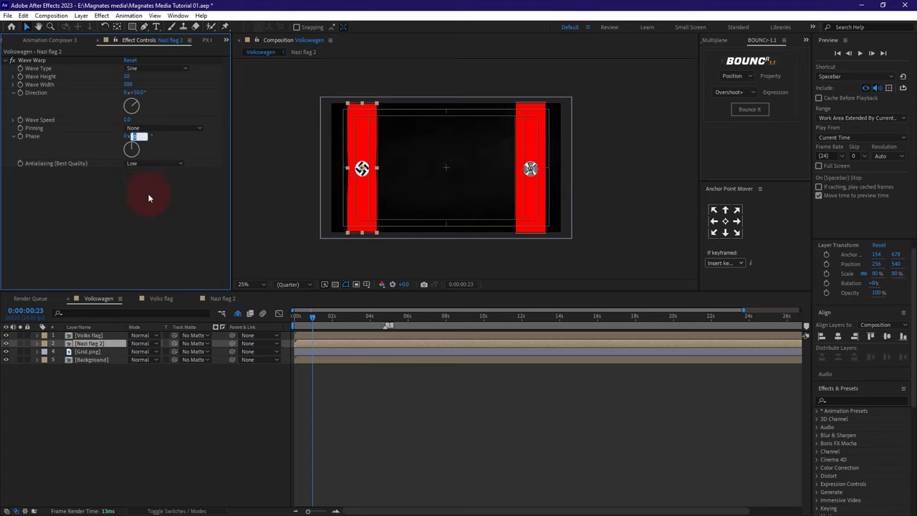
{"action": "type", "text": "192"}
{"action": "key", "text": "Return"}
{"action": "left_click", "coordinate": [154, 164]}
{"action": "left_click", "coordinate": [154, 194]}
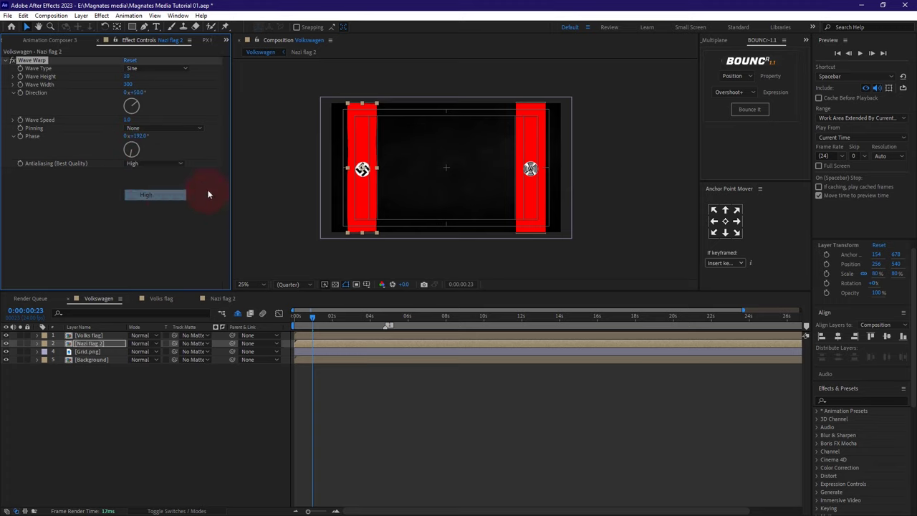
- Copy the Wave Warp effect from the Nazi flag 2 layer to the Volks flag layer
{"action": "right_click", "coordinate": [29, 60]}
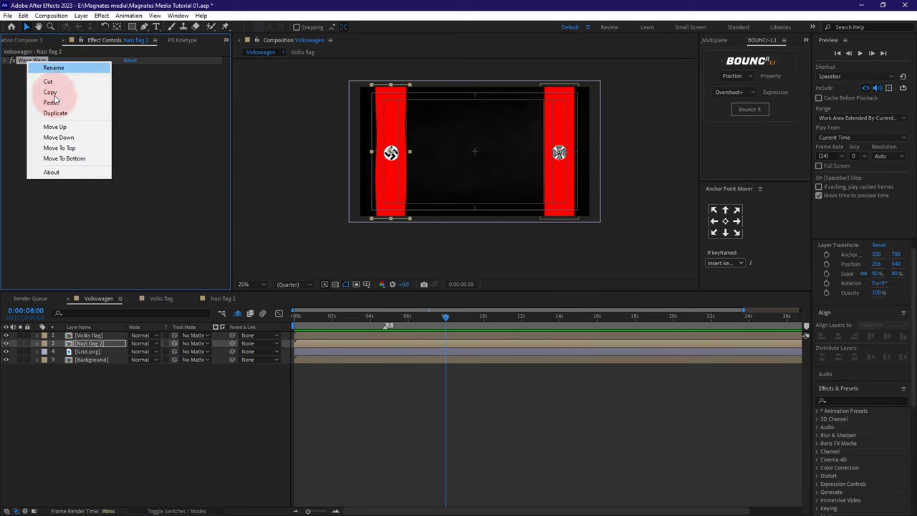
{"action": "left_click", "coordinate": [50, 93]}
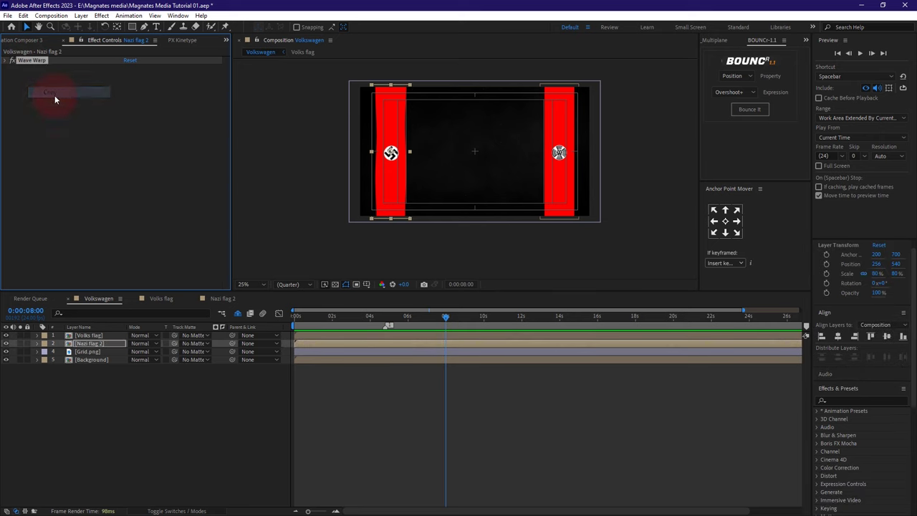
{"action": "left_click", "coordinate": [338, 345]}
{"action": "left_click", "coordinate": [338, 343], "text": "shift"}
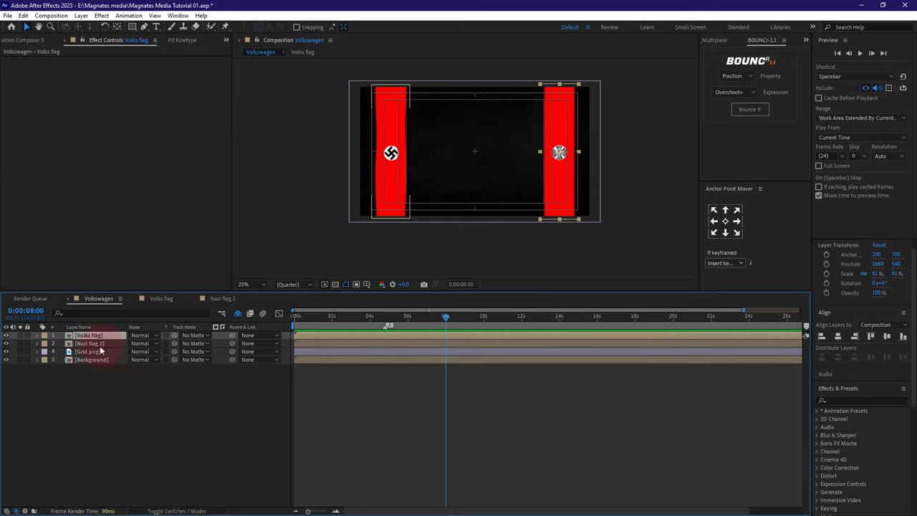
{"action": "key", "text": "ctrl+v"}
- Shift both flag layers in time to start at the marker near 5 s and preview the waving banners
{"action": "left_click_drag", "start_coordinate": [313, 335], "coordinate": [404, 331]}
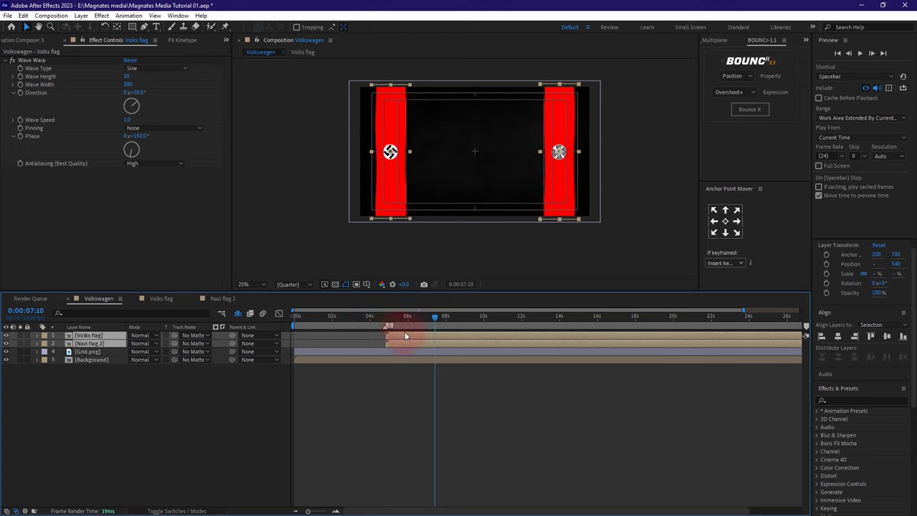
{"action": "key", "text": "space"}
{"action": "left_click", "coordinate": [182, 406]}
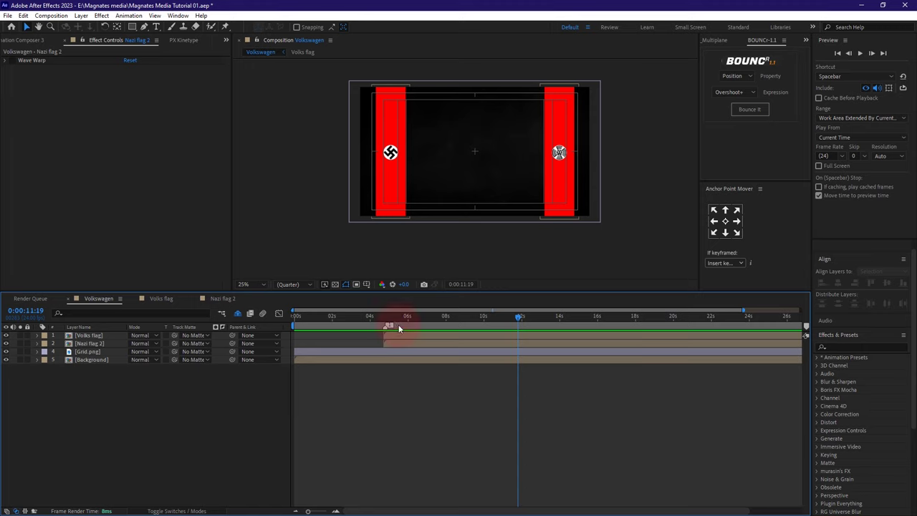
- Add Multiple people.png as the top layer and start it at the same time as the flag layers
{"action": "left_click", "coordinate": [193, 159]}
{"action": "left_click", "coordinate": [225, 41]}
{"action": "left_click", "coordinate": [247, 49]}
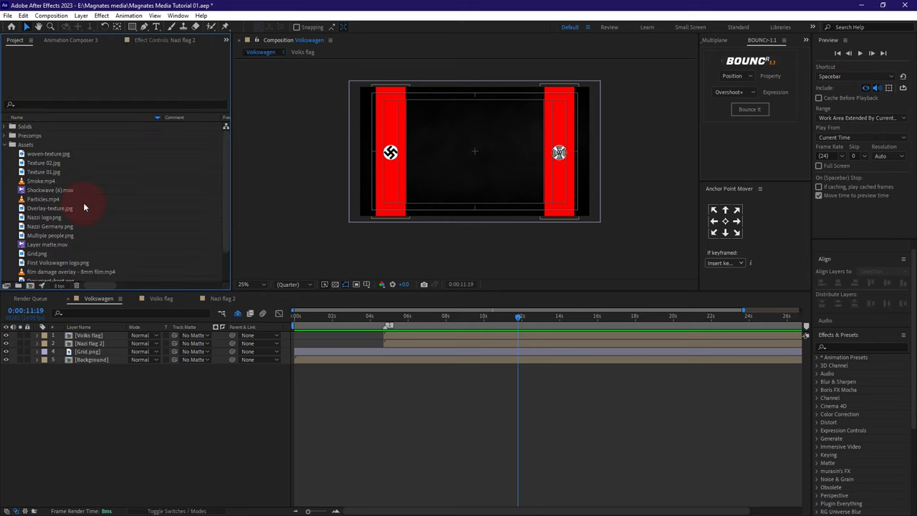
{"action": "scroll", "coordinate": [84, 206], "scroll_direction": "down", "scroll_amount": 2}
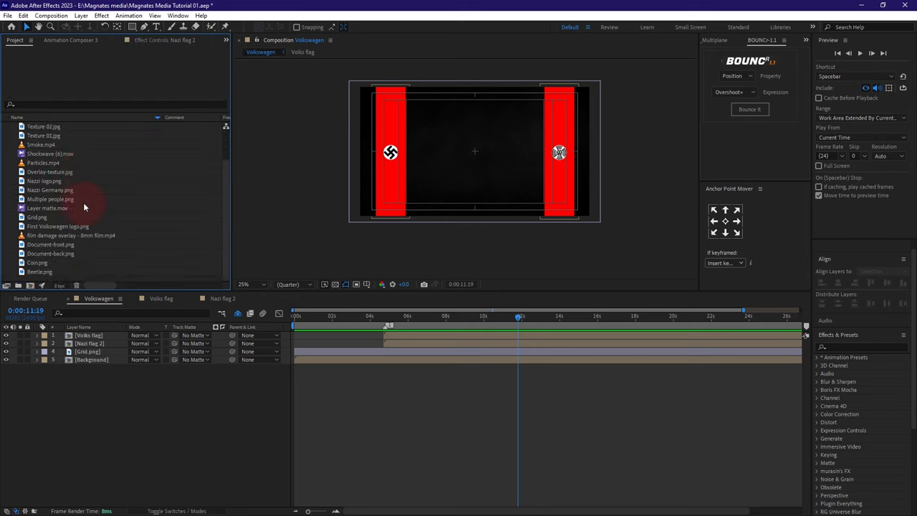
{"action": "left_click", "coordinate": [43, 200]}
{"action": "left_click_drag", "start_coordinate": [48, 205], "coordinate": [81, 334]}
{"action": "left_click_drag", "start_coordinate": [371, 333], "coordinate": [444, 333]}
- Apply a red Fill effect to the Multiple people.png layer
{"action": "key", "text": "ctrl+space"}
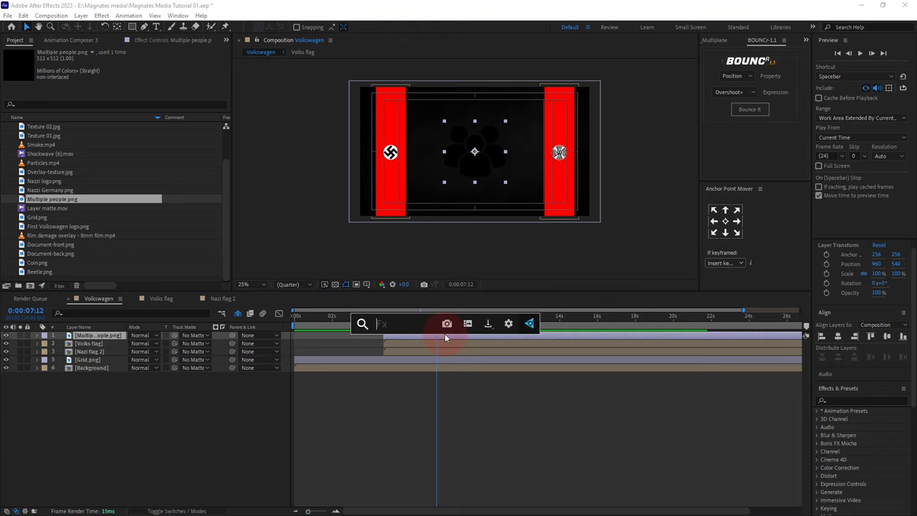
{"action": "type", "text": "fill"}
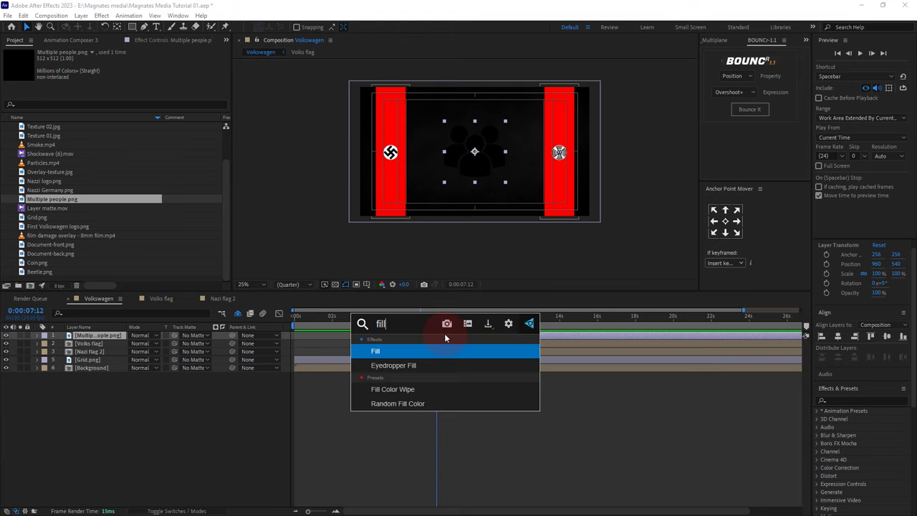
{"action": "key", "text": "Return"}
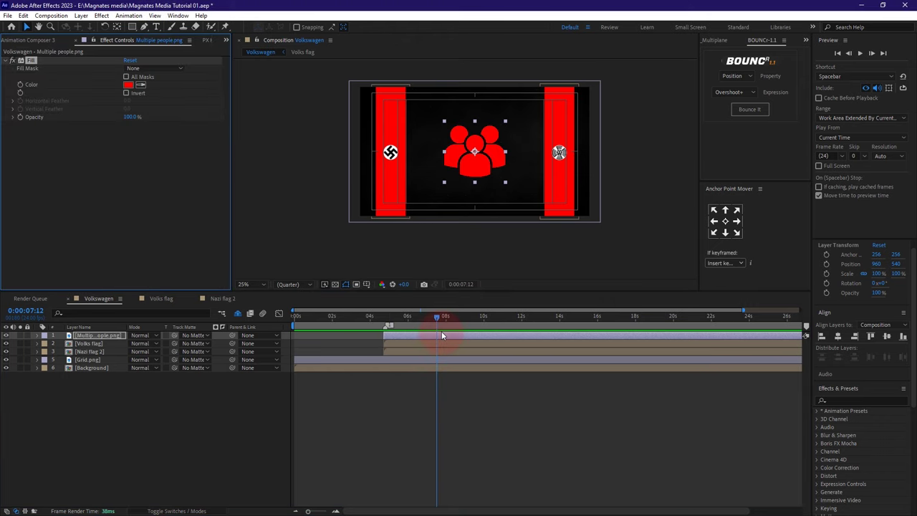
- Scale the Multiple people.png layer to 20% and move it beside the left banner
{"action": "left_click", "coordinate": [94, 337]}
{"action": "key", "text": "s"}
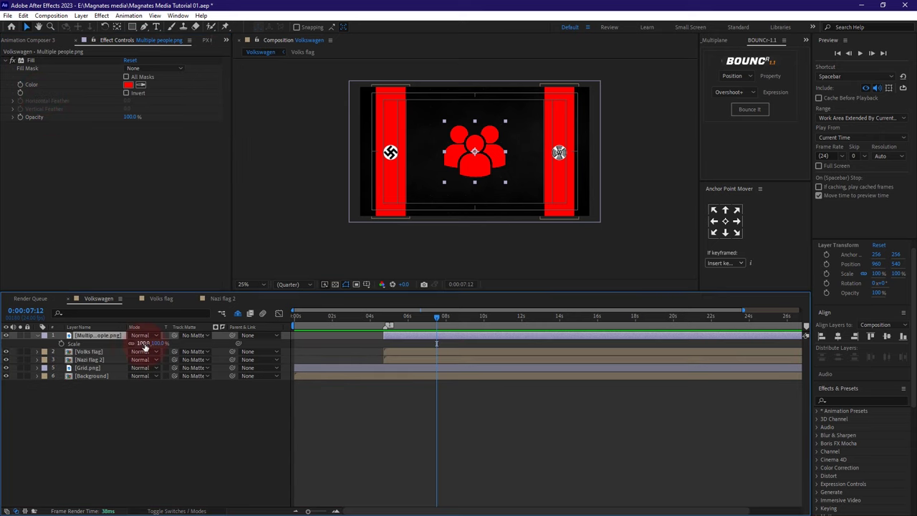
{"action": "left_click_drag", "start_coordinate": [146, 344], "coordinate": [109, 350]}
{"action": "left_click_drag", "start_coordinate": [475, 152], "coordinate": [434, 152]}
- Add First Volkswagen logo.png as the top layer and apply a Fill effect coloured FFFFFF to it
{"action": "left_click", "coordinate": [53, 199]}
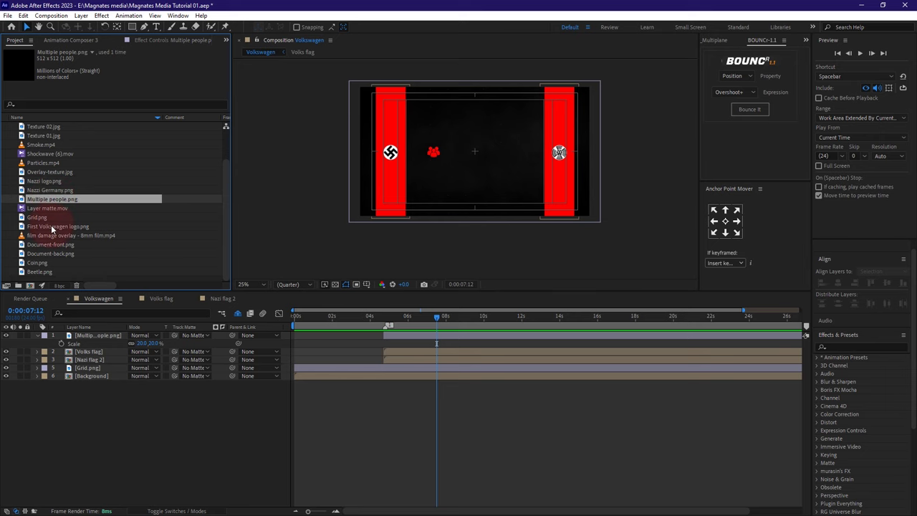
{"action": "left_click_drag", "start_coordinate": [51, 228], "coordinate": [84, 336]}
{"action": "key", "text": "ctrl+space"}
{"action": "type", "text": "fill"}
{"action": "key", "text": "Return"}
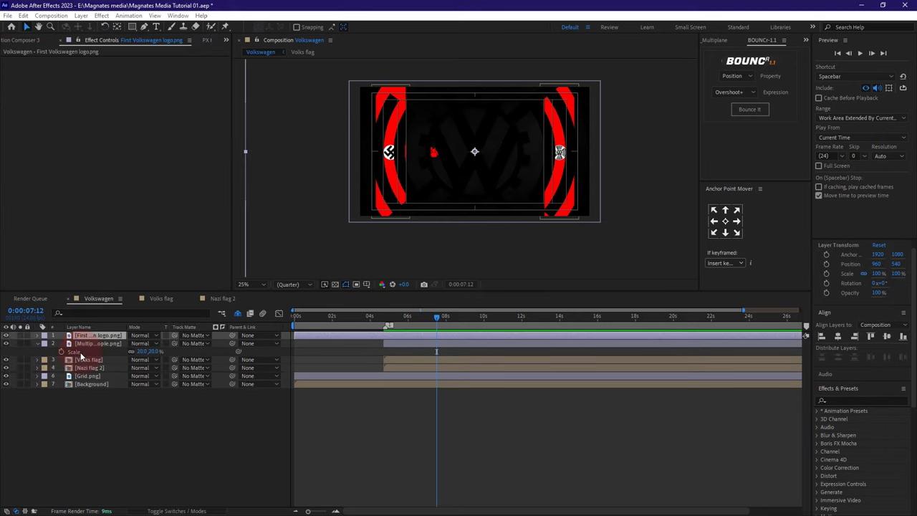
{"action": "left_click", "coordinate": [128, 85]}
{"action": "type", "text": "ffffff"}
{"action": "left_click", "coordinate": [614, 260]}
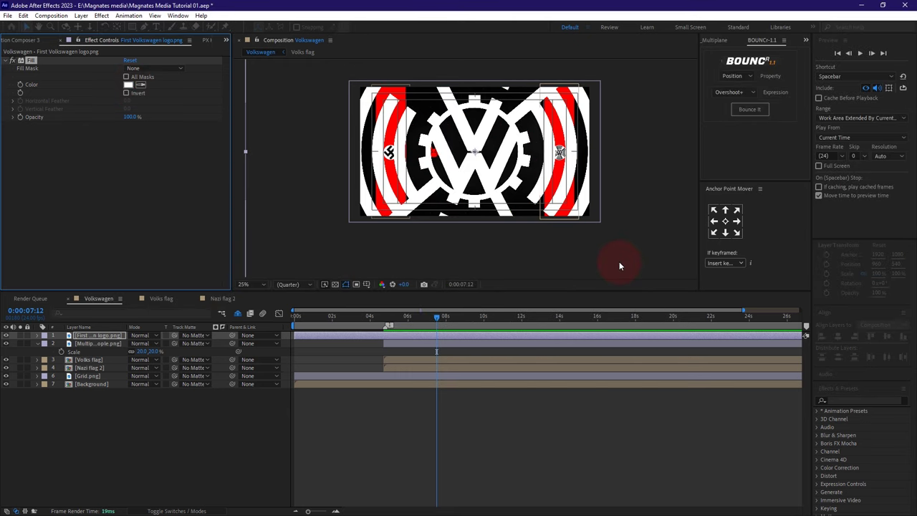
- Scale the First Volkswagen logo.png layer to 5%
{"action": "left_click", "coordinate": [90, 335]}
{"action": "key", "text": "s"}
{"action": "left_click_drag", "start_coordinate": [159, 345], "coordinate": [140, 344]}
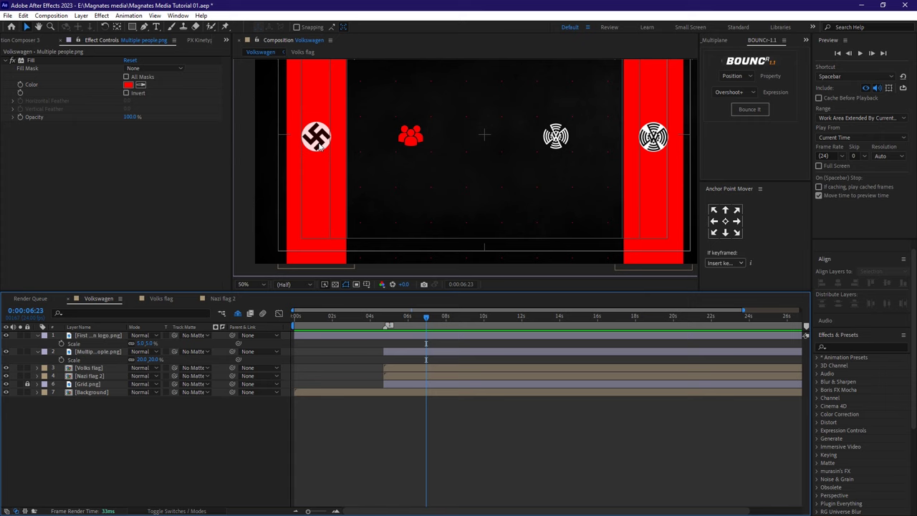
- Draw a straight horizontal line with the Pen tool from the people icon to the white Volkswagen logo
{"action": "left_click", "coordinate": [146, 28]}
{"action": "scroll", "coordinate": [439, 149], "scroll_direction": "up", "scroll_amount": 2}
{"action": "scroll", "coordinate": [440, 152], "scroll_direction": "down", "scroll_amount": 3}
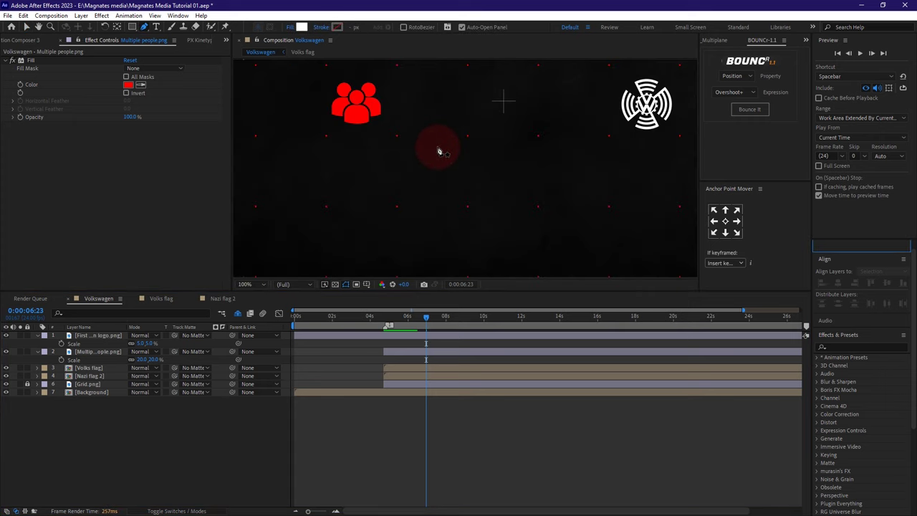
{"action": "left_click", "coordinate": [377, 204]}
{"action": "left_click", "coordinate": [595, 205]}
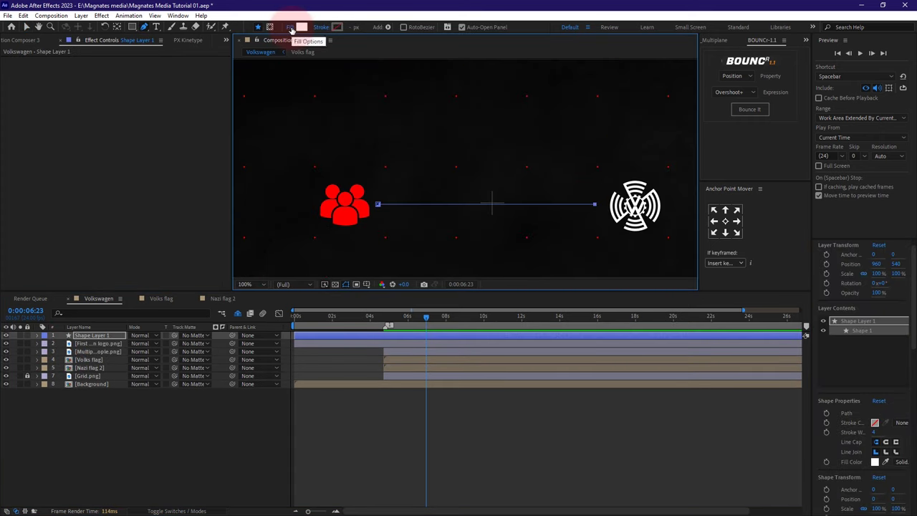
- Remove the connecting line's fill and give it a red stroke
{"action": "left_click", "coordinate": [290, 27]}
{"action": "left_click", "coordinate": [409, 236]}
{"action": "left_click", "coordinate": [446, 291]}
{"action": "left_click", "coordinate": [337, 28]}
{"action": "left_click", "coordinate": [539, 259]}
{"action": "left_click", "coordinate": [614, 261]}
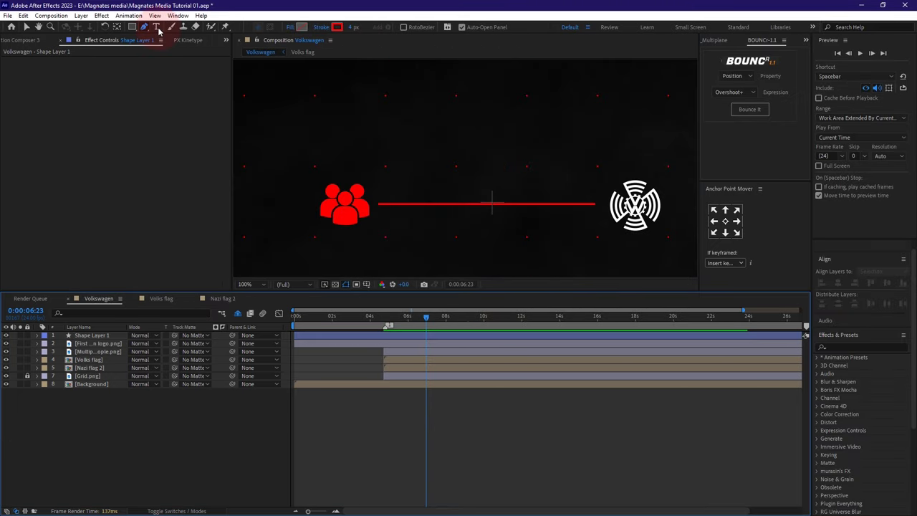
- Draw a small closed triangle for an arrowhead with the Pen tool near the people icon and adjust its base corners
{"action": "scroll", "coordinate": [281, 215], "scroll_direction": "up", "scroll_amount": 1}
{"action": "left_click", "coordinate": [332, 195]}
{"action": "left_click", "coordinate": [348, 170]}
{"action": "scroll", "coordinate": [357, 182], "scroll_direction": "up", "scroll_amount": 1}
{"action": "left_click", "coordinate": [352, 222]}
{"action": "left_click", "coordinate": [310, 219]}
{"action": "key", "text": "ctrl+z"}
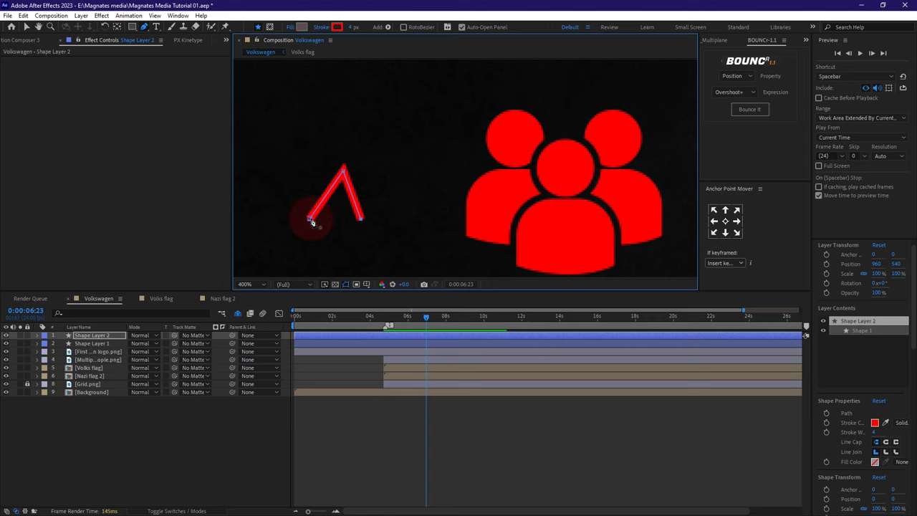
{"action": "left_click", "coordinate": [310, 220]}
{"action": "left_click_drag", "start_coordinate": [310, 220], "coordinate": [323, 220]}
{"action": "left_click_drag", "start_coordinate": [352, 222], "coordinate": [361, 220]}
{"action": "scroll", "coordinate": [361, 220], "scroll_direction": "up", "scroll_amount": 1}
{"action": "left_click_drag", "start_coordinate": [361, 220], "coordinate": [523, 228]}
- Remove the triangle's stroke and give it a solid FF0000 fill
{"action": "left_click", "coordinate": [321, 27]}
{"action": "left_click", "coordinate": [409, 236]}
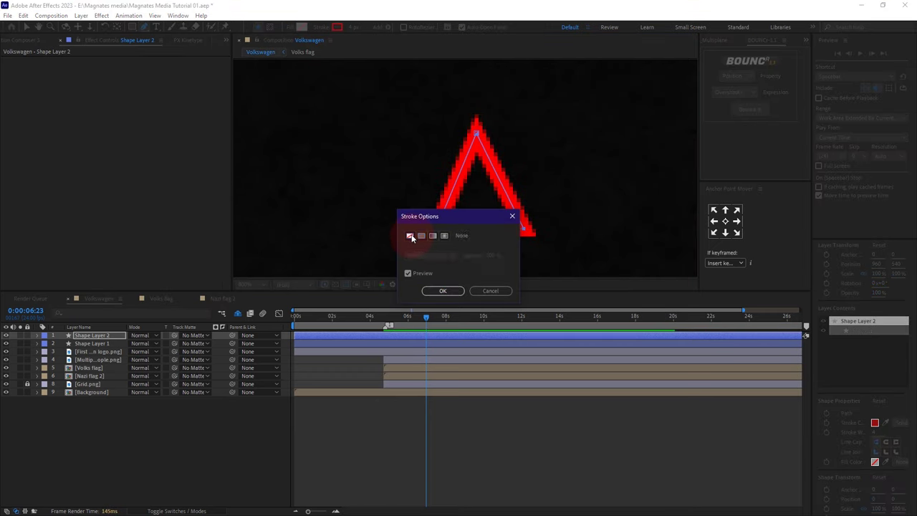
{"action": "left_click", "coordinate": [442, 291]}
{"action": "left_click", "coordinate": [409, 236]}
{"action": "left_click", "coordinate": [301, 27]}
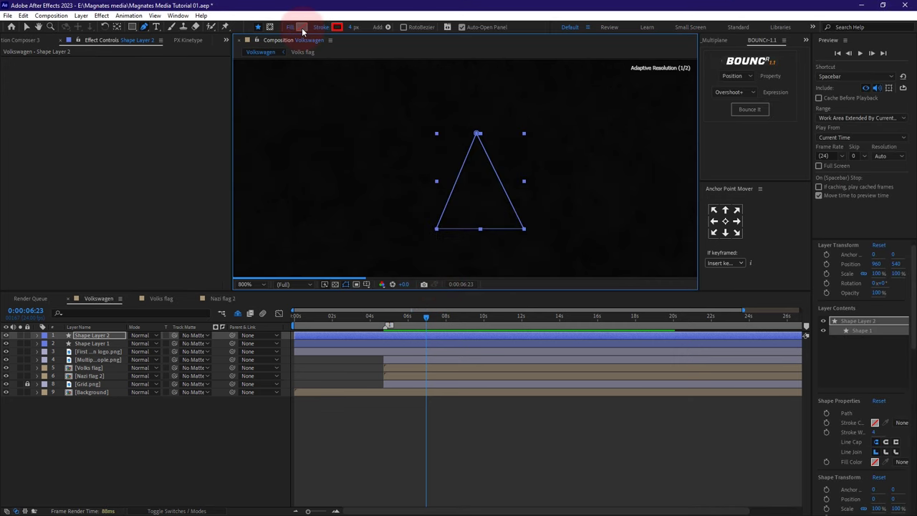
{"action": "left_click_drag", "start_coordinate": [455, 260], "coordinate": [575, 243]}
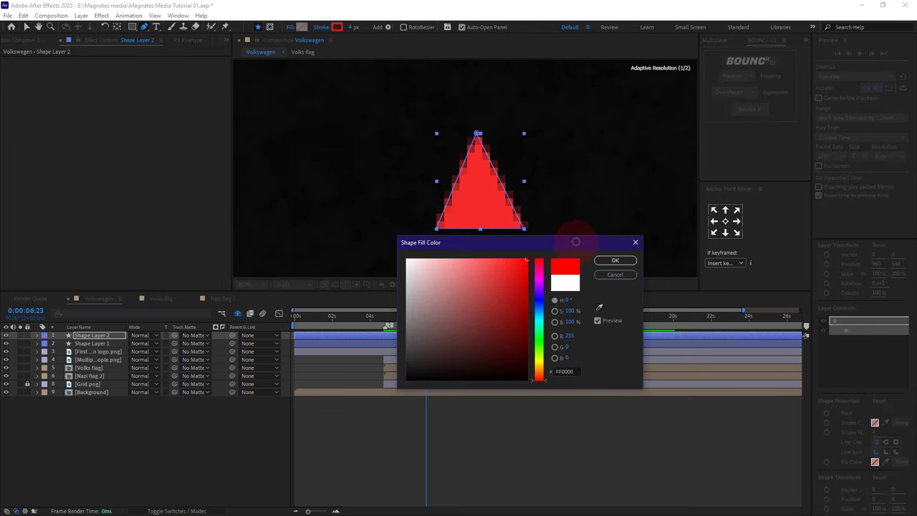
{"action": "left_click", "coordinate": [613, 260]}
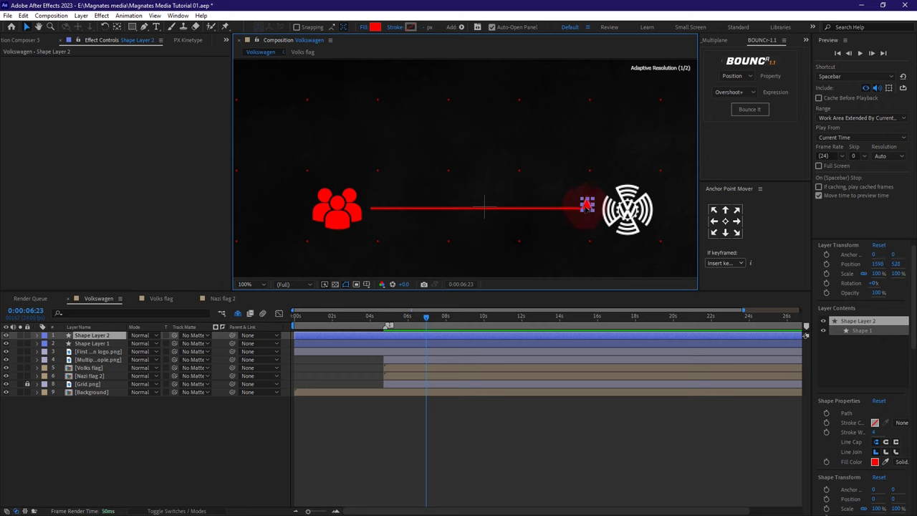
- Rotate the arrowhead triangle 90 degrees and align it with the end of the red line beside the white Volkswagen logo
{"action": "scroll", "coordinate": [606, 212], "scroll_direction": "up", "scroll_amount": 4}
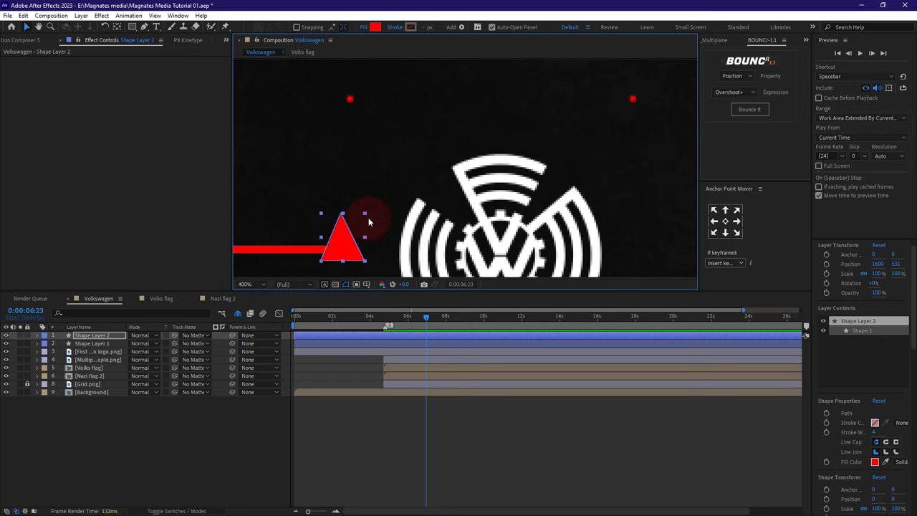
{"action": "left_click", "coordinate": [88, 335]}
{"action": "key", "text": "r"}
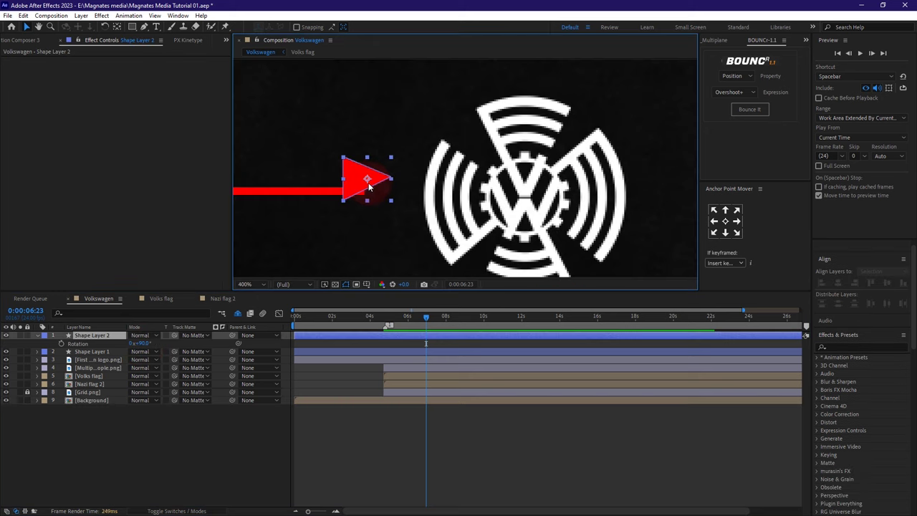
{"action": "left_click", "coordinate": [373, 190]}
{"action": "key", "text": "Down"}
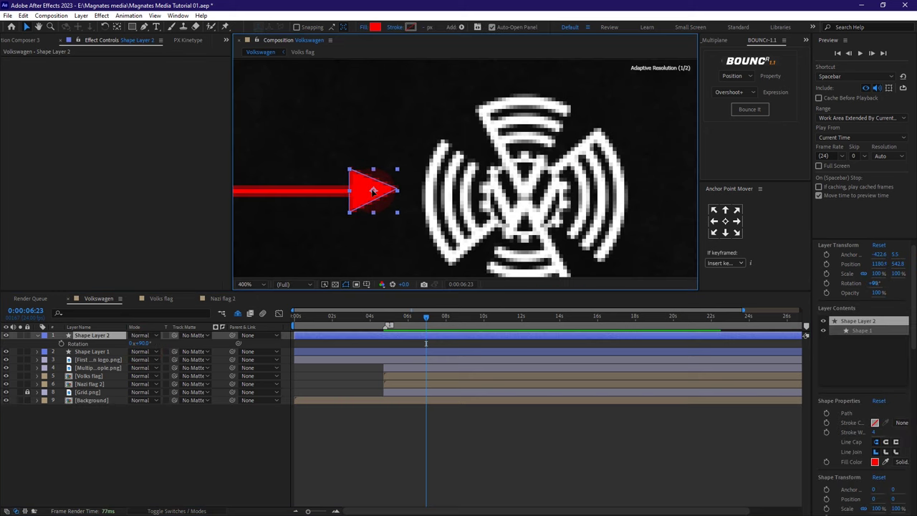
{"action": "left_click", "coordinate": [338, 233]}
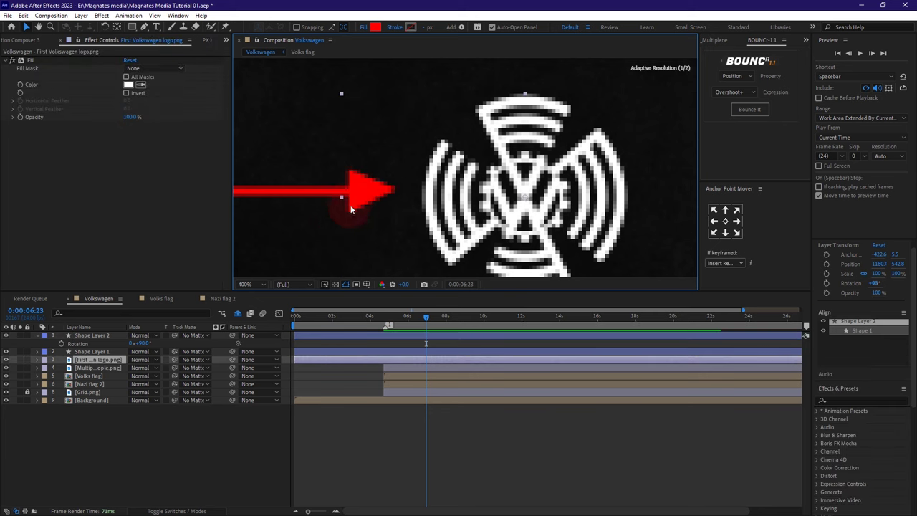
- Rename the line's shape layer "bar" and the triangle's shape layer "arrow head"
{"action": "scroll", "coordinate": [362, 177], "scroll_direction": "down", "scroll_amount": 3}
{"action": "key", "text": "Return"}
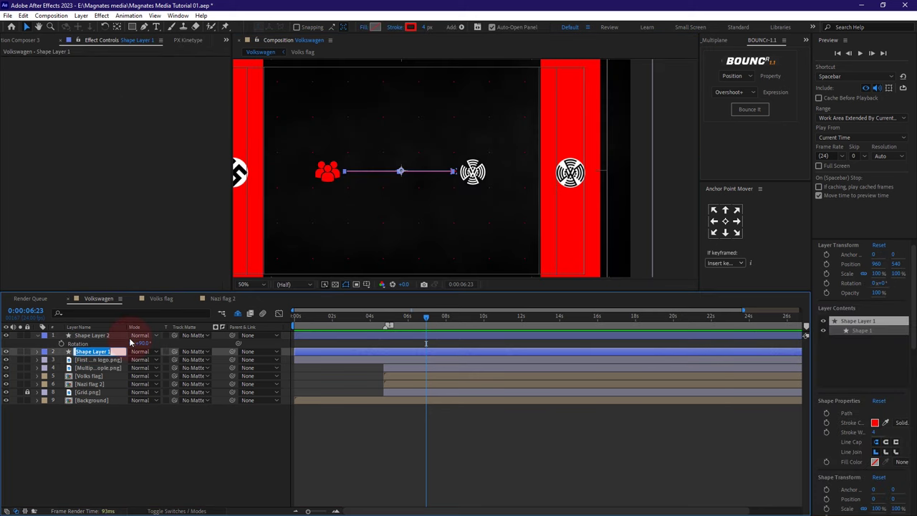
{"action": "type", "text": "bar"}
{"action": "right_click", "coordinate": [82, 334]}
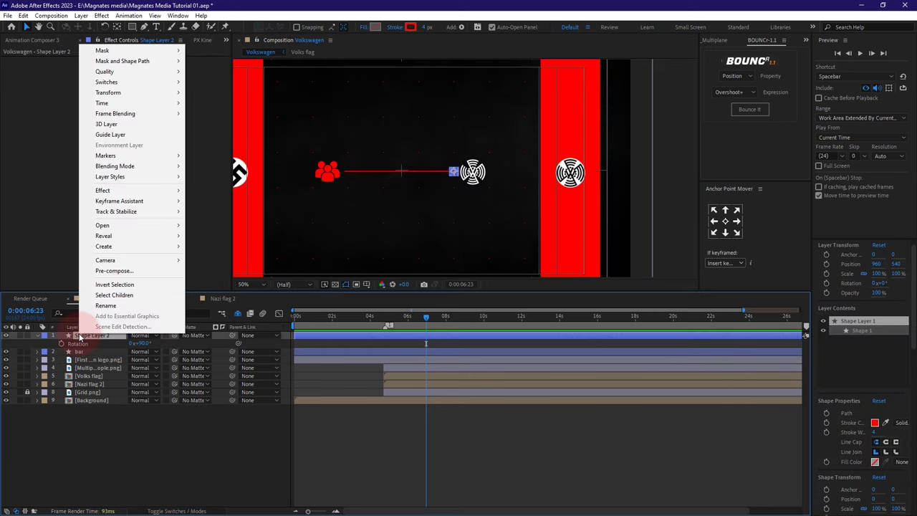
{"action": "left_click", "coordinate": [115, 307]}
{"action": "type", "text": "arrow head"}
- Add a Trim Paths operator to the contents of the bar layer
{"action": "left_click", "coordinate": [91, 342]}
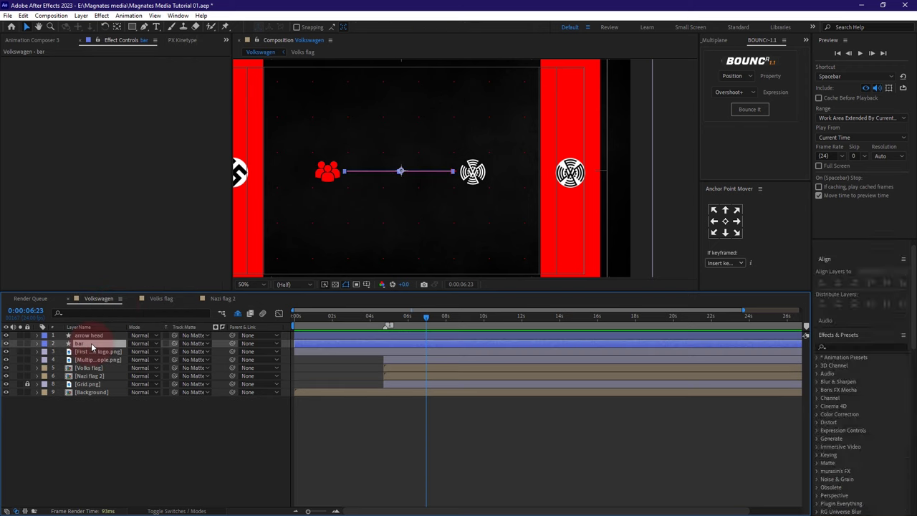
{"action": "left_click", "coordinate": [38, 343]}
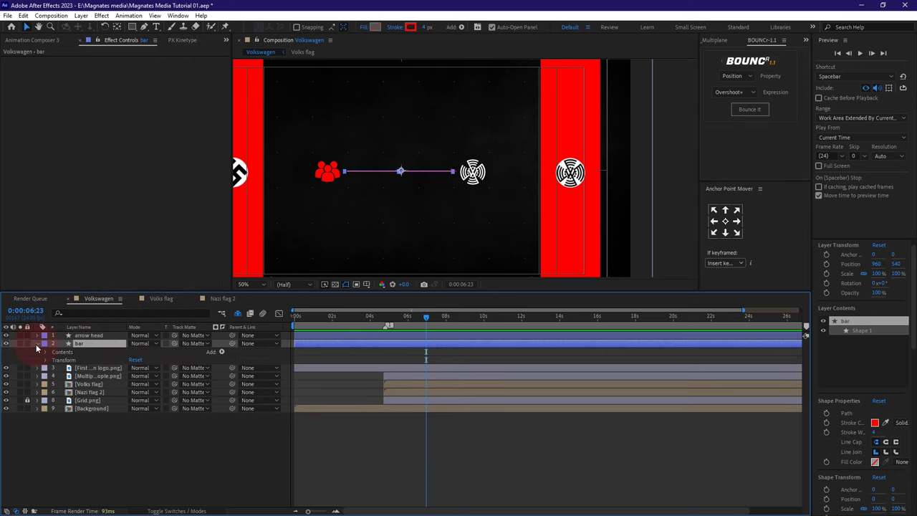
{"action": "left_click", "coordinate": [221, 351]}
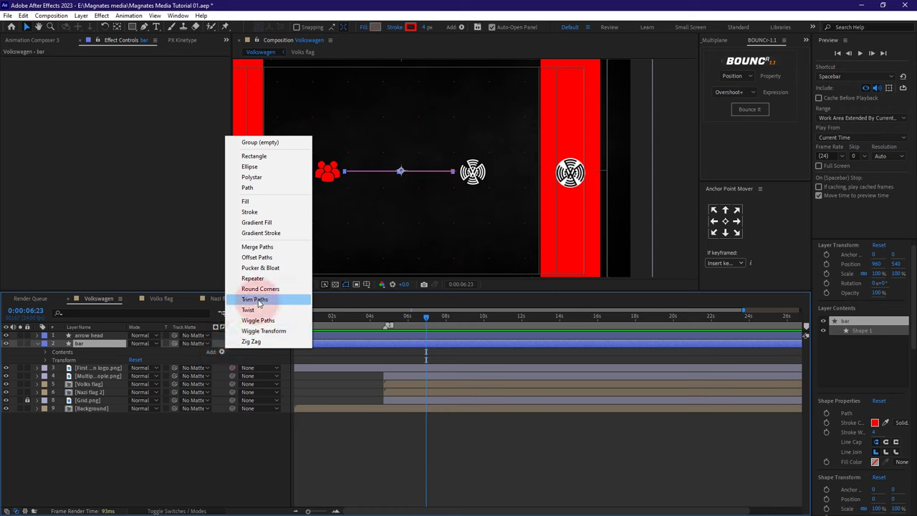
{"action": "left_click", "coordinate": [310, 300]}
{"action": "left_click", "coordinate": [426, 318]}
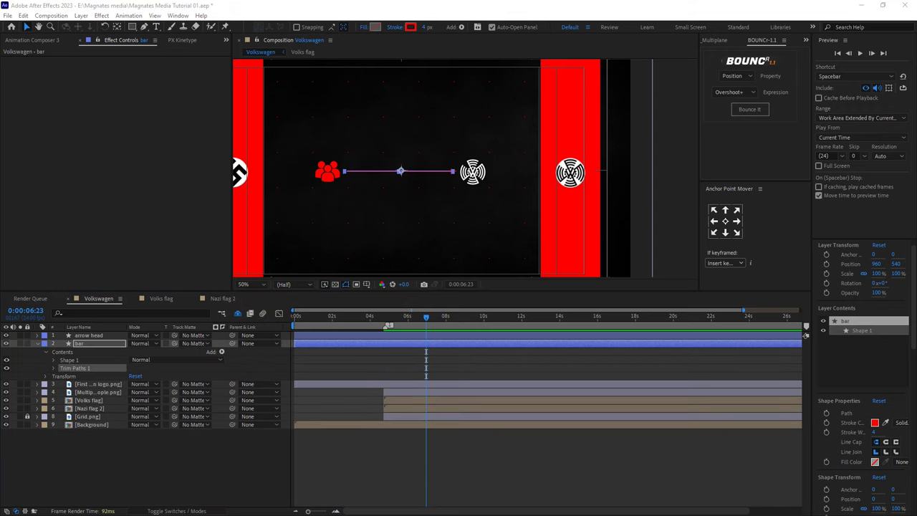
- Shift the start of the bar and arrow head layers to 0:00:13:11
{"action": "left_click", "coordinate": [26, 310]}
{"action": "type", "text": "1311"}
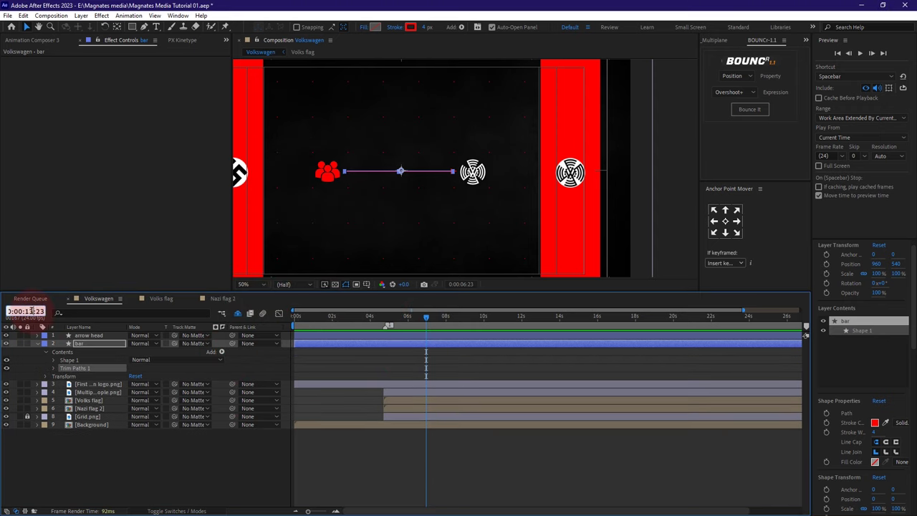
{"action": "left_click", "coordinate": [91, 335], "text": "shift"}
{"action": "left_click_drag", "start_coordinate": [389, 349], "coordinate": [640, 345]}
- Keyframe the bar's Trim Paths End from 0% at 0:00:13:11 to 100% at 0:00:17:12
{"action": "left_click", "coordinate": [69, 385]}
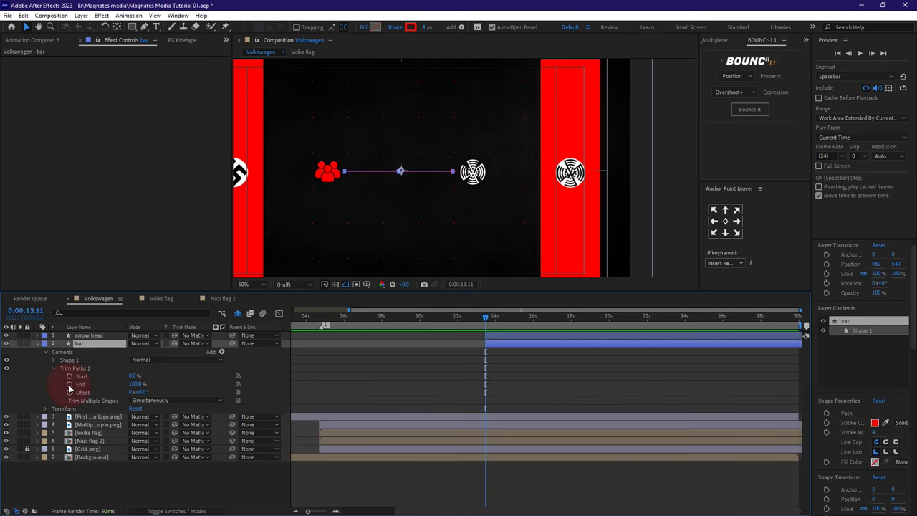
{"action": "left_click", "coordinate": [69, 385]}
{"action": "left_click_drag", "start_coordinate": [136, 386], "coordinate": [13, 384]}
{"action": "left_click", "coordinate": [180, 379]}
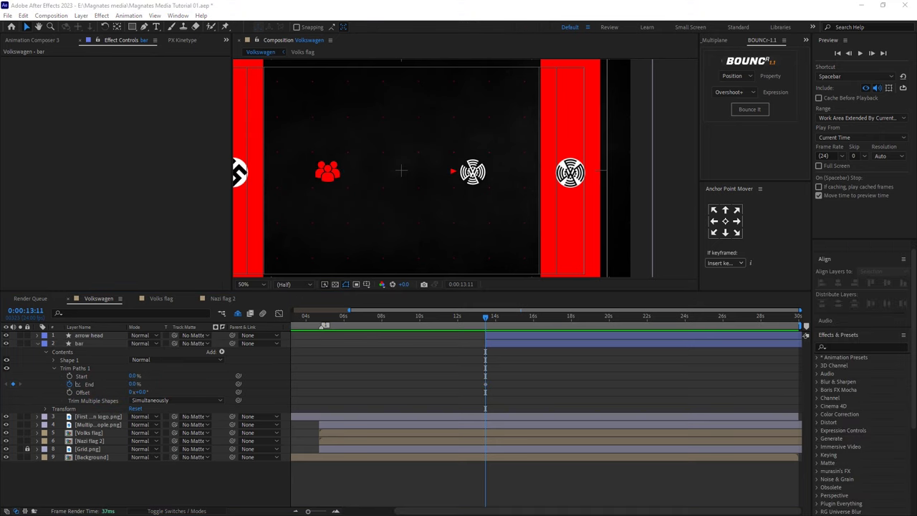
{"action": "left_click", "coordinate": [24, 311]}
{"action": "left_click", "coordinate": [32, 311]}
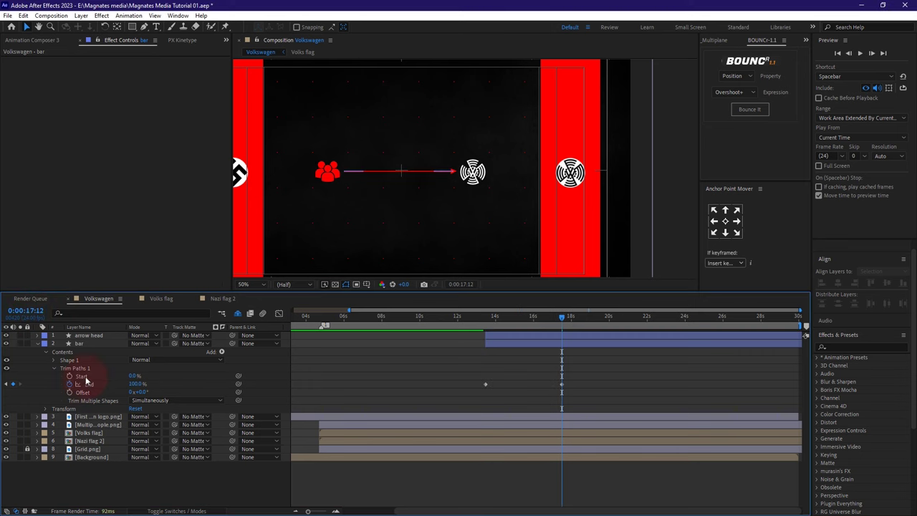
- Keyframe the arrow head's position from the bar's start at 0:00:13:11 to the bar's end at 0:00:17:12
{"action": "left_click", "coordinate": [5, 385]}
{"action": "left_click_drag", "start_coordinate": [146, 344], "coordinate": [128, 345]}
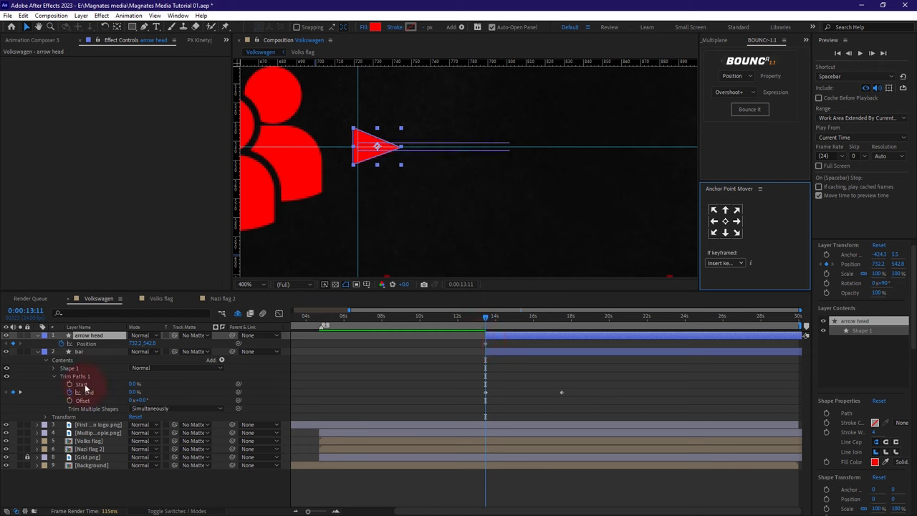
{"action": "left_click", "coordinate": [21, 392]}
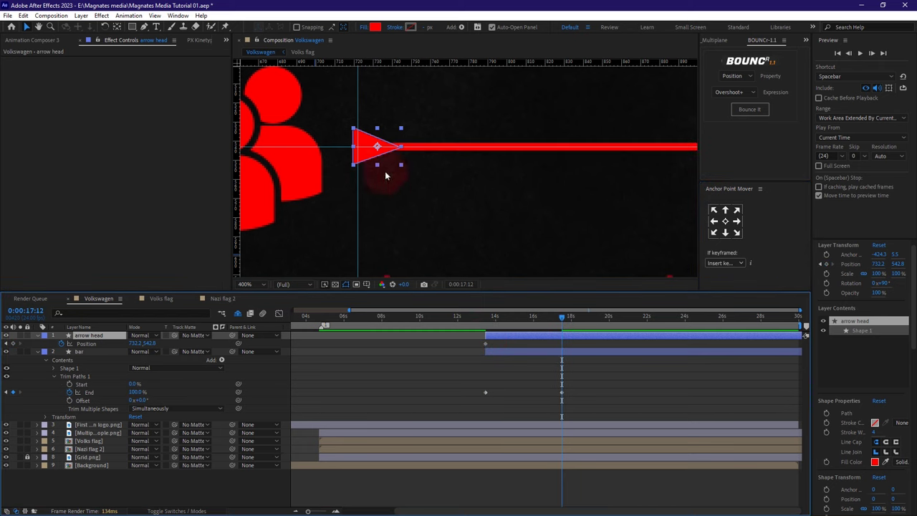
{"action": "scroll", "coordinate": [478, 118], "scroll_direction": "down", "scroll_amount": 1}
{"action": "left_click_drag", "start_coordinate": [601, 129], "coordinate": [321, 154]}
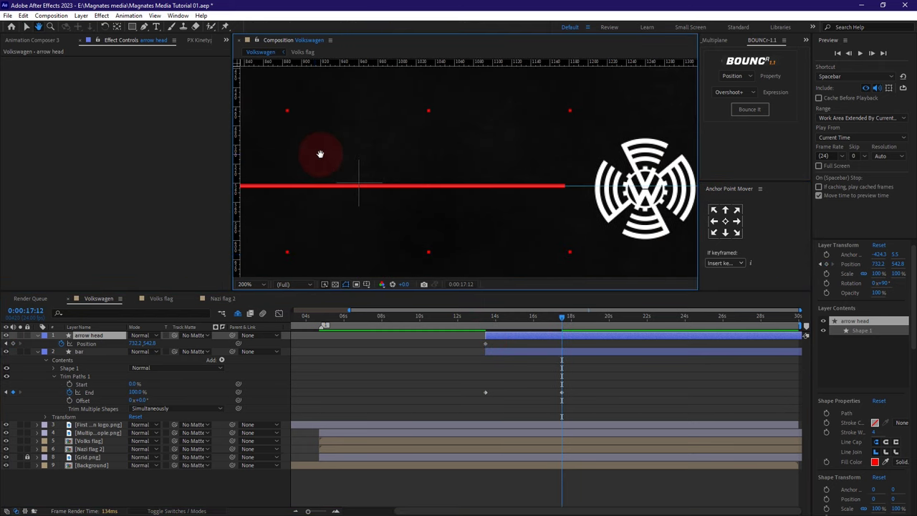
{"action": "left_click_drag", "start_coordinate": [136, 343], "coordinate": [341, 337]}
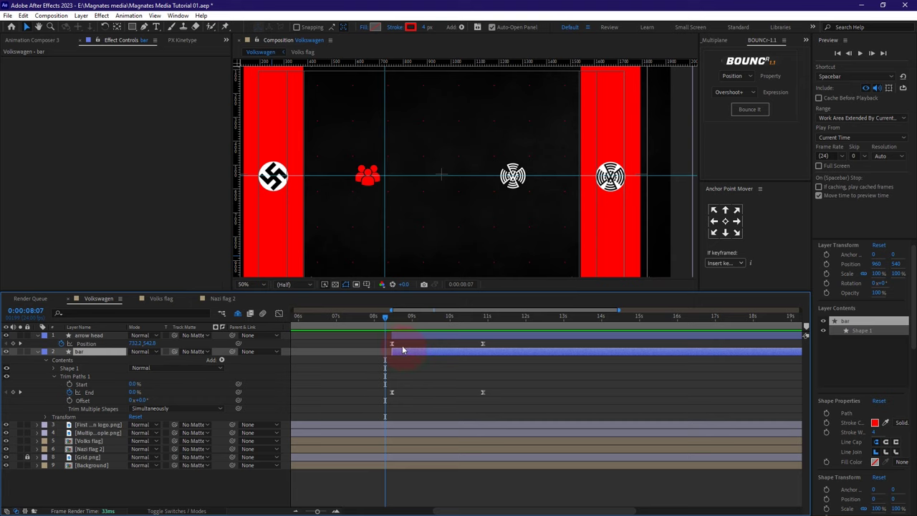
- Extend the arrow head and bar layers' starts to 0:00:08:07 and keyframe their opacity from 0% there to 100% at 0:00:08:11
{"action": "left_click", "coordinate": [387, 335]}
{"action": "left_click", "coordinate": [394, 351]}
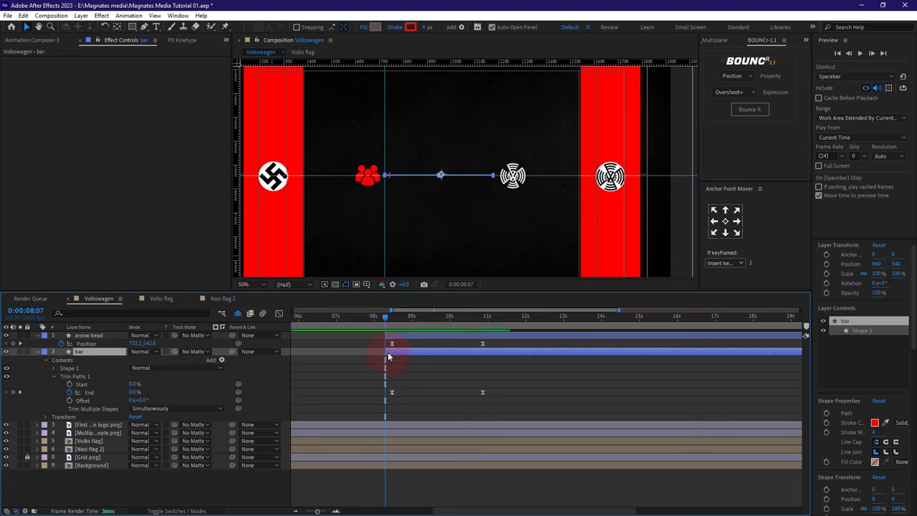
{"action": "key", "text": "t"}
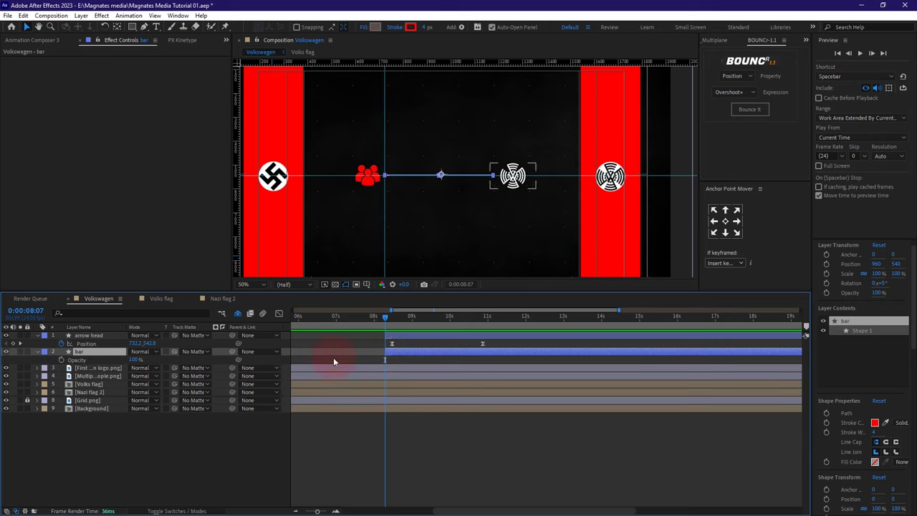
{"action": "left_click_drag", "start_coordinate": [134, 344], "coordinate": [98, 344]}
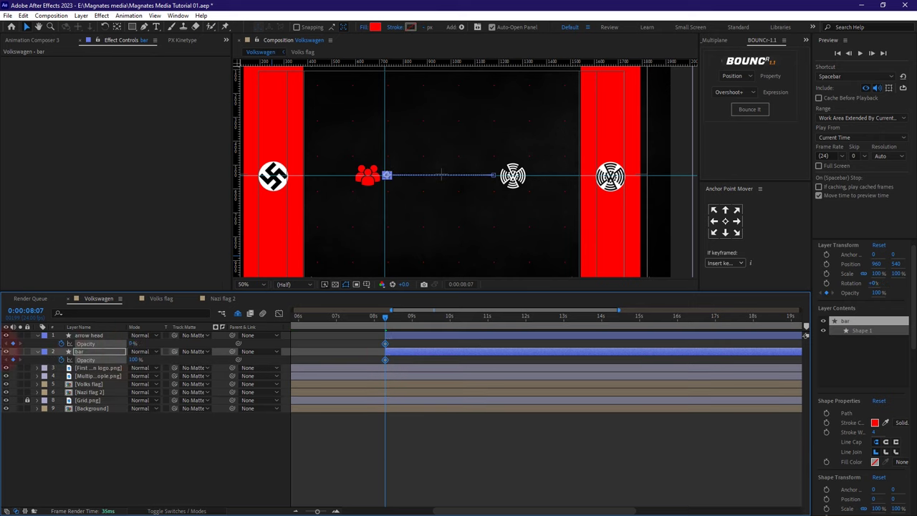
{"action": "left_click_drag", "start_coordinate": [3, 350], "coordinate": [2, 351]}
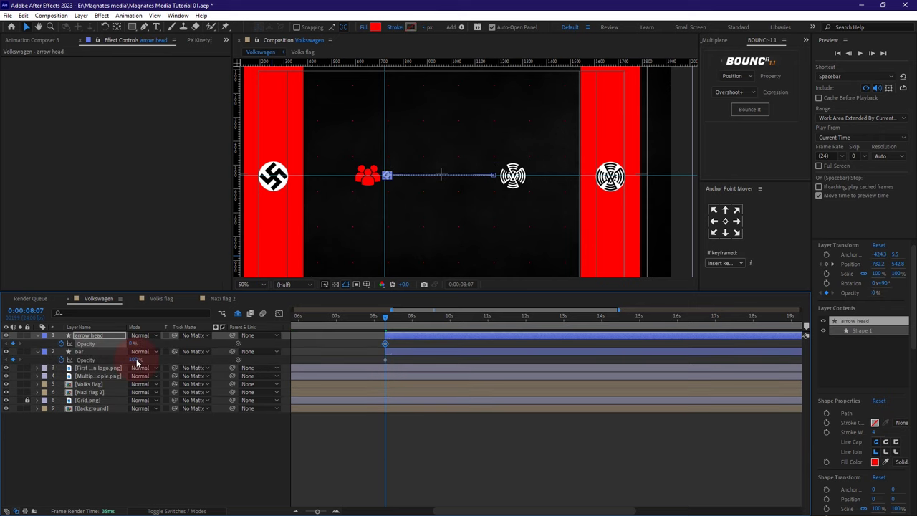
{"action": "left_click_drag", "start_coordinate": [135, 361], "coordinate": [2, 379]}
{"action": "left_click", "coordinate": [36, 311]}
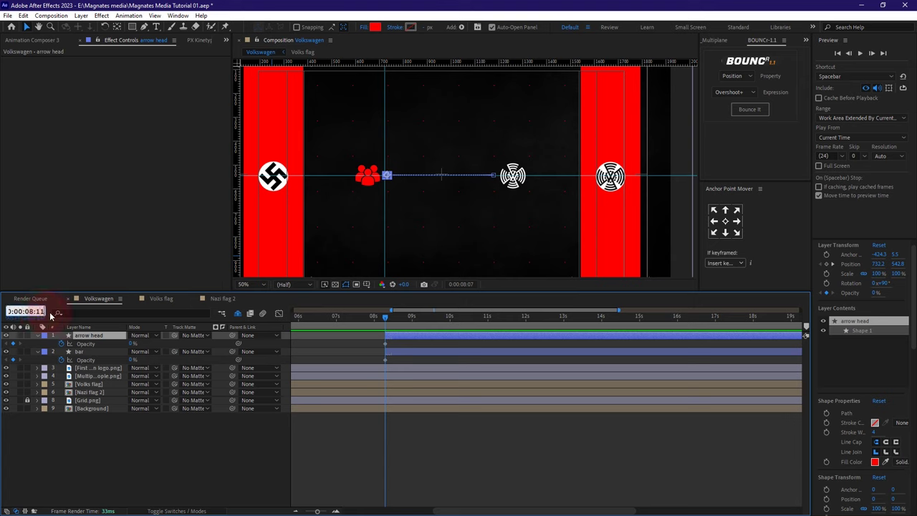
{"action": "left_click", "coordinate": [205, 461]}
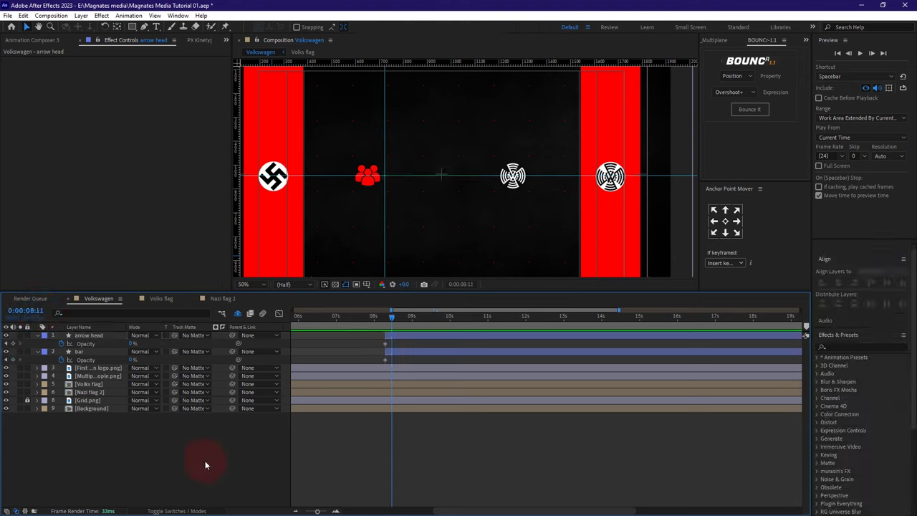
{"action": "left_click_drag", "start_coordinate": [133, 343], "coordinate": [390, 343]}
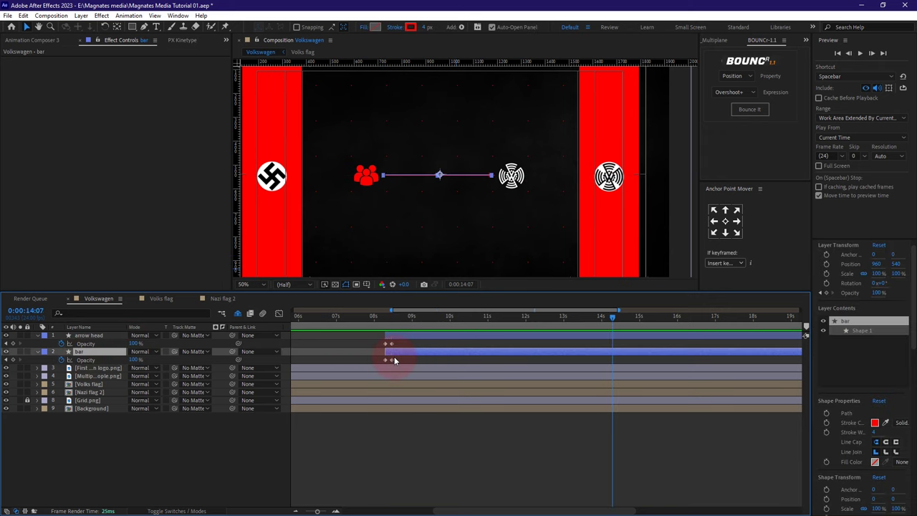
- Set the bar's stroke width to 6 px
{"action": "left_click", "coordinate": [426, 27]}
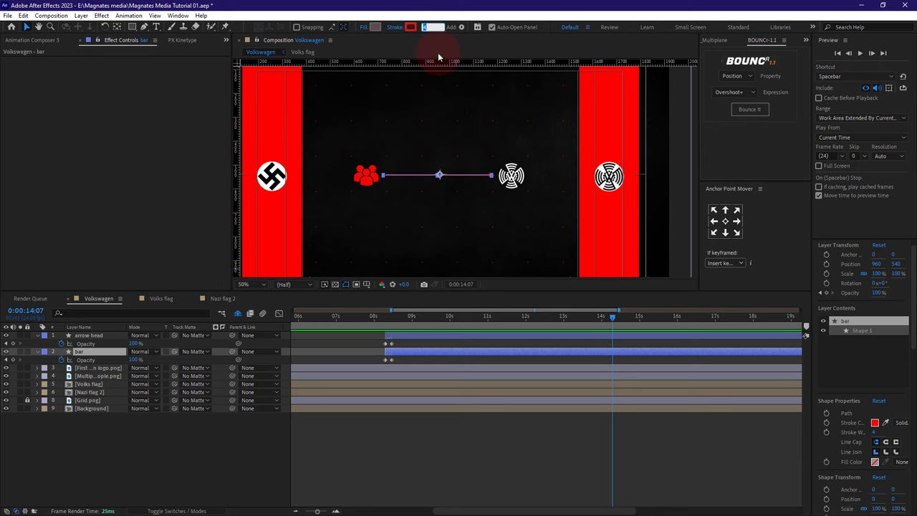
{"action": "type", "text": "6"}
{"action": "left_click", "coordinate": [421, 219]}
- Scale the arrow head layer to 110%
{"action": "left_click", "coordinate": [98, 335]}
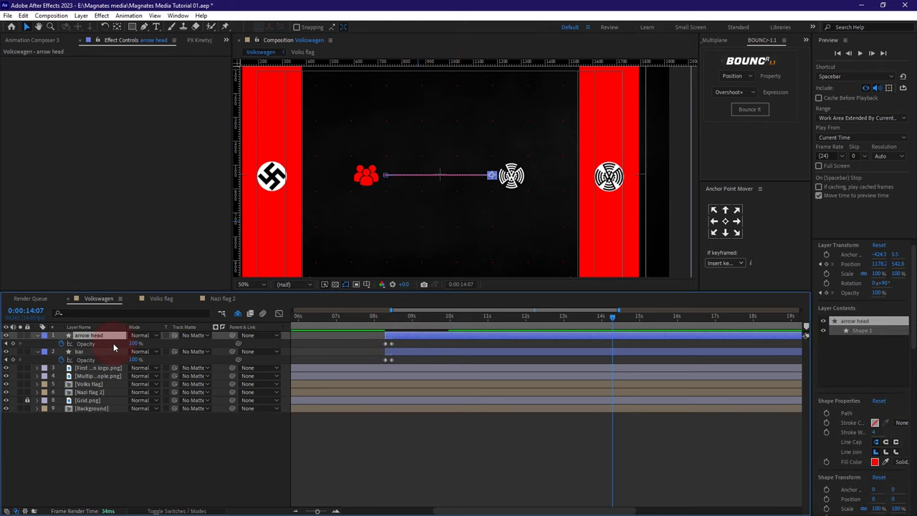
{"action": "key", "text": "s"}
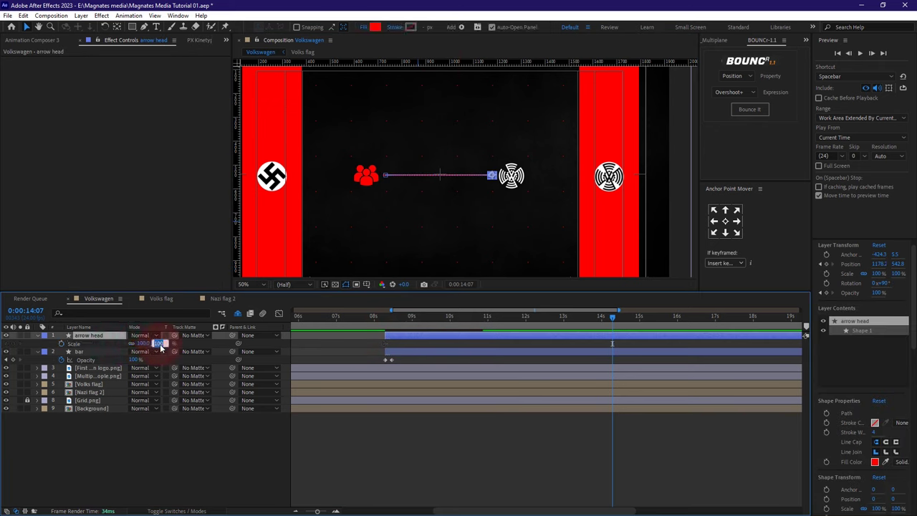
{"action": "type", "text": "110"}
{"action": "key", "text": "Return"}
{"action": "left_click", "coordinate": [169, 460]}
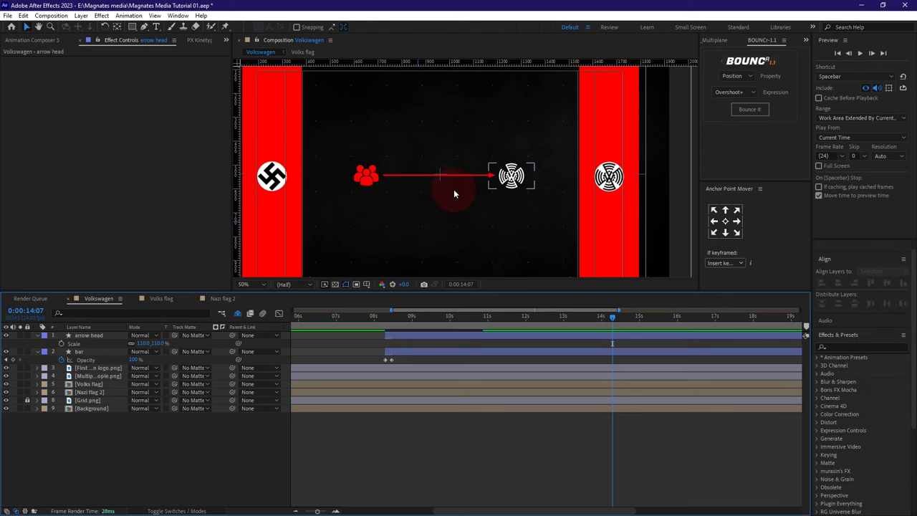
- Add a text layer reading "5 rm" just below the people icon at 0:00:09:01
{"action": "scroll", "coordinate": [453, 189], "scroll_direction": "down", "scroll_amount": 4}
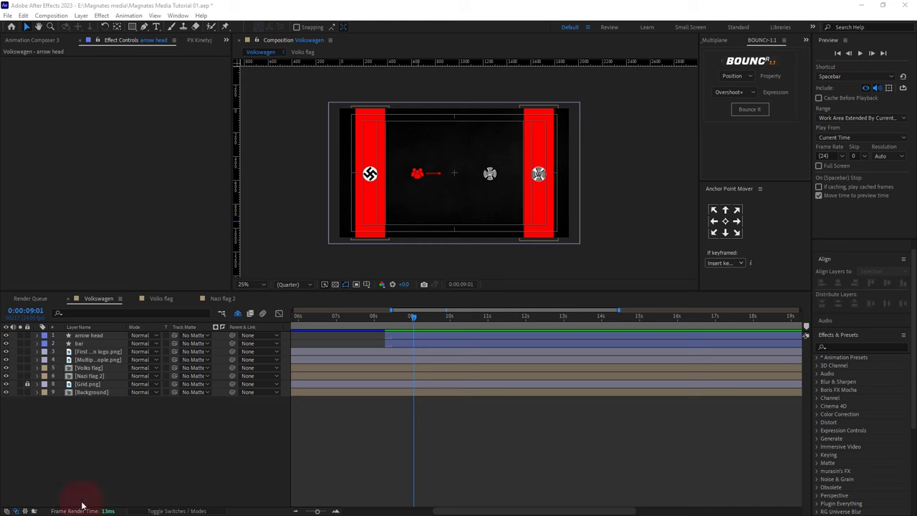
{"action": "key", "text": "ctrl+t"}
{"action": "left_click", "coordinate": [477, 212]}
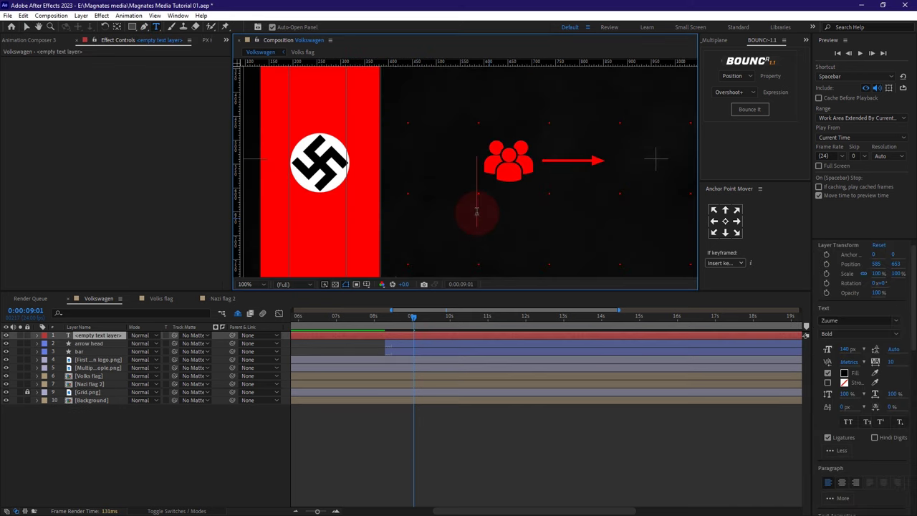
{"action": "type", "text": "5"}
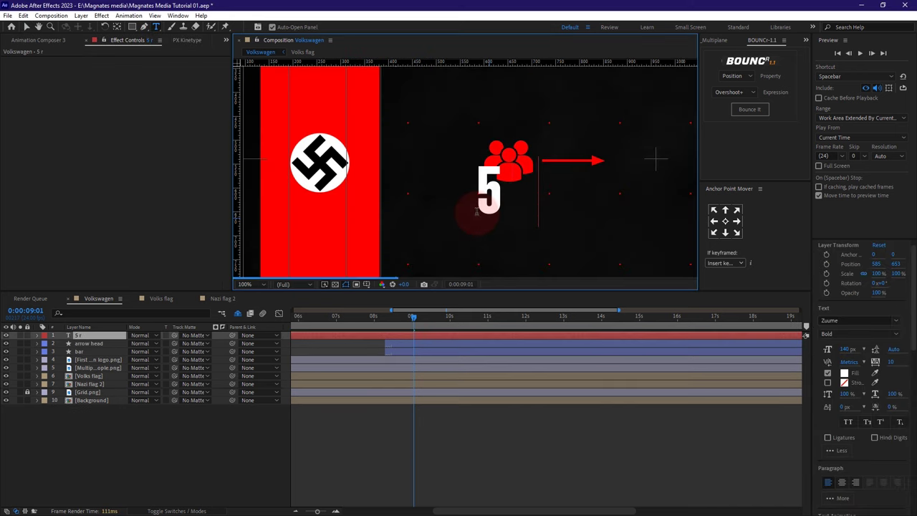
{"action": "type", "text": " rm"}
- Change the text's font to Montserrat and rewrite its lowercase letters as "RM"
{"action": "left_click", "coordinate": [851, 320]}
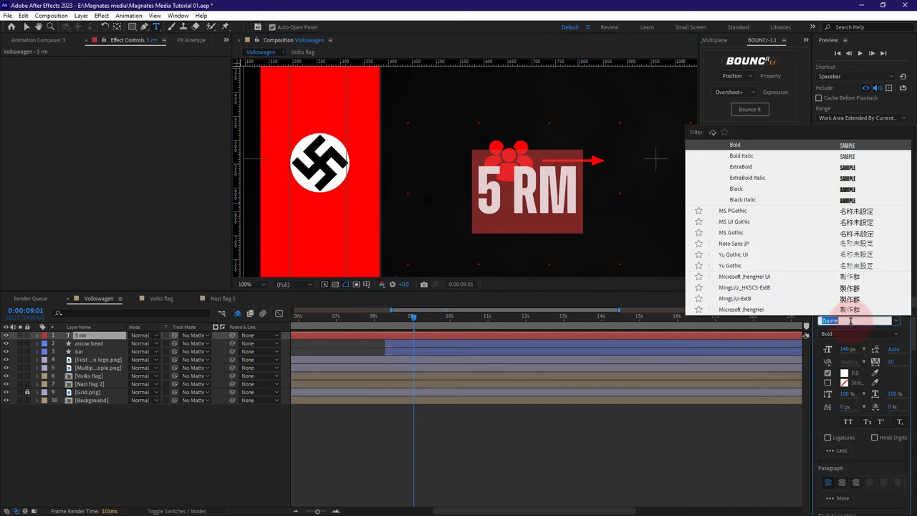
{"action": "type", "text": "mont"}
{"action": "left_click", "coordinate": [742, 280]}
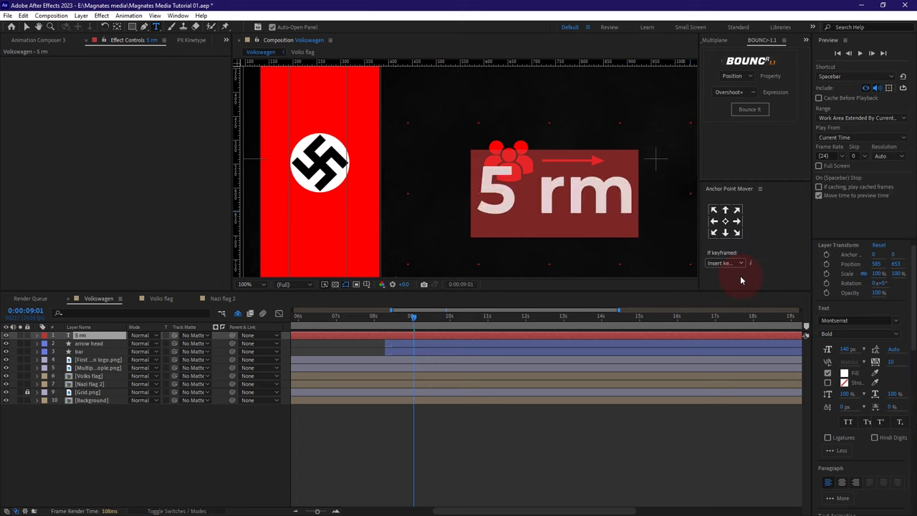
{"action": "left_click", "coordinate": [671, 198]}
{"action": "key", "text": "BackSpace"}
{"action": "key", "text": "BackSpace"}
{"action": "type", "text": "RM"}
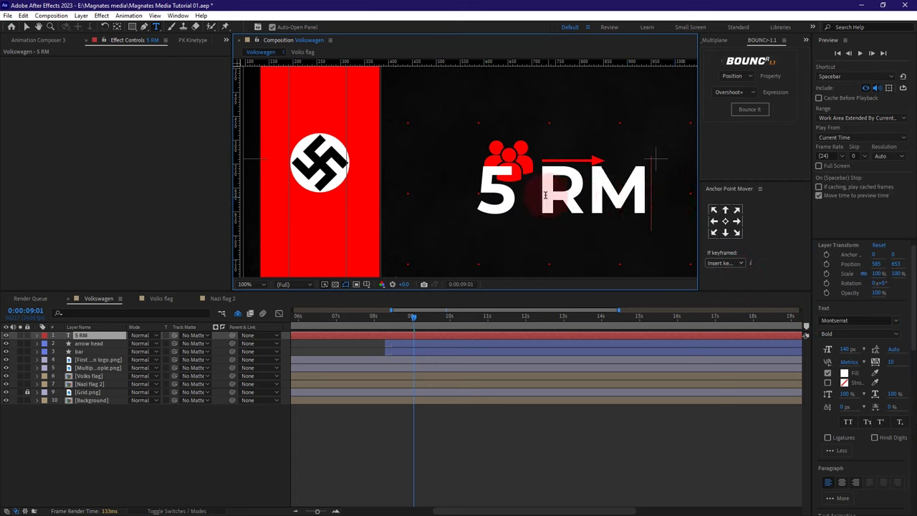
- Reduce the letters "RM" to 74 px and tighten the tracking between the 5 and RM to about -205
{"action": "double_click", "coordinate": [544, 195]}
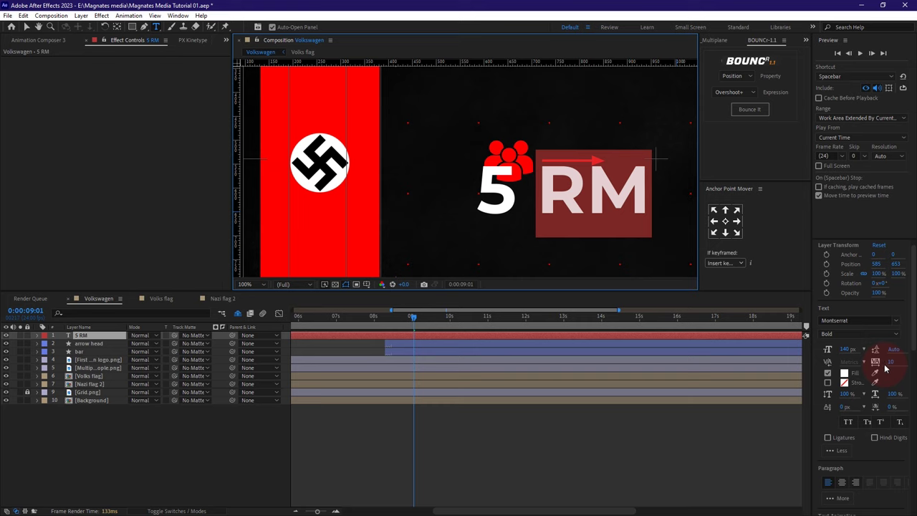
{"action": "left_click_drag", "start_coordinate": [846, 350], "coordinate": [821, 349]}
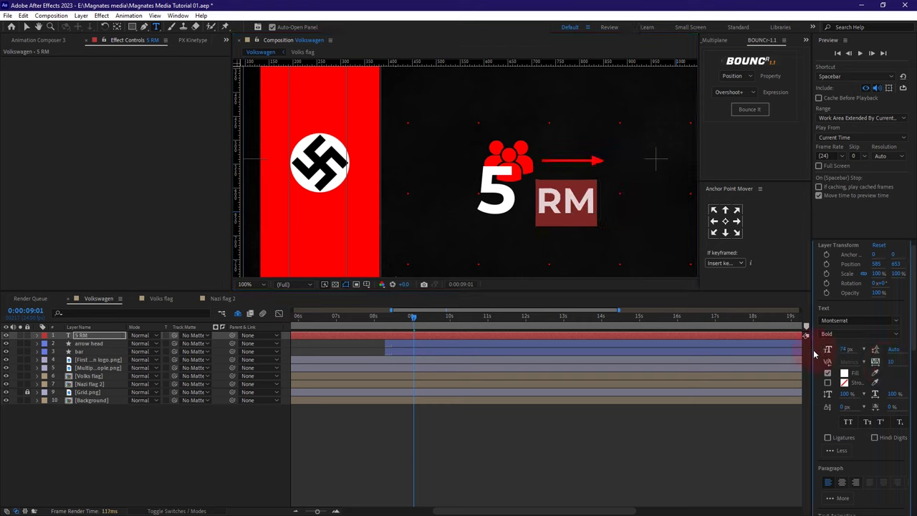
{"action": "left_click_drag", "start_coordinate": [564, 201], "coordinate": [464, 203]}
{"action": "left_click_drag", "start_coordinate": [891, 362], "coordinate": [876, 366]}
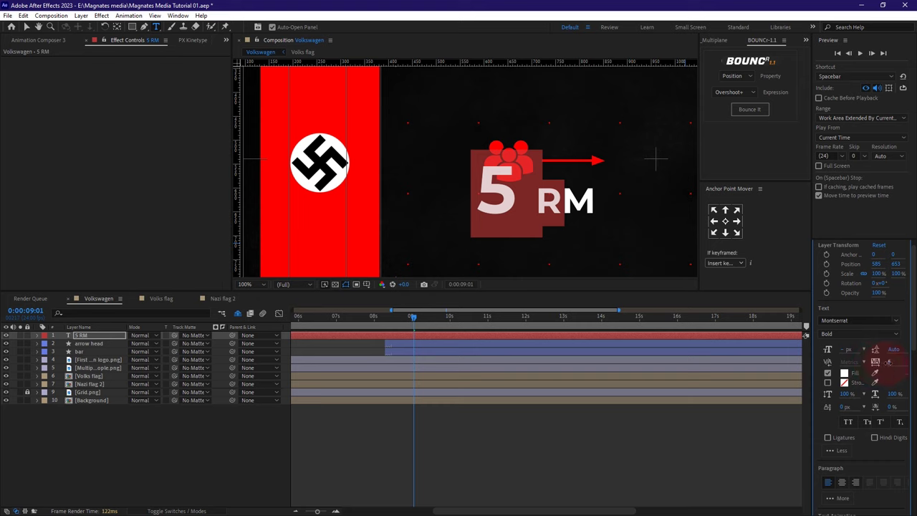
{"action": "left_click_drag", "start_coordinate": [887, 363], "coordinate": [880, 364]}
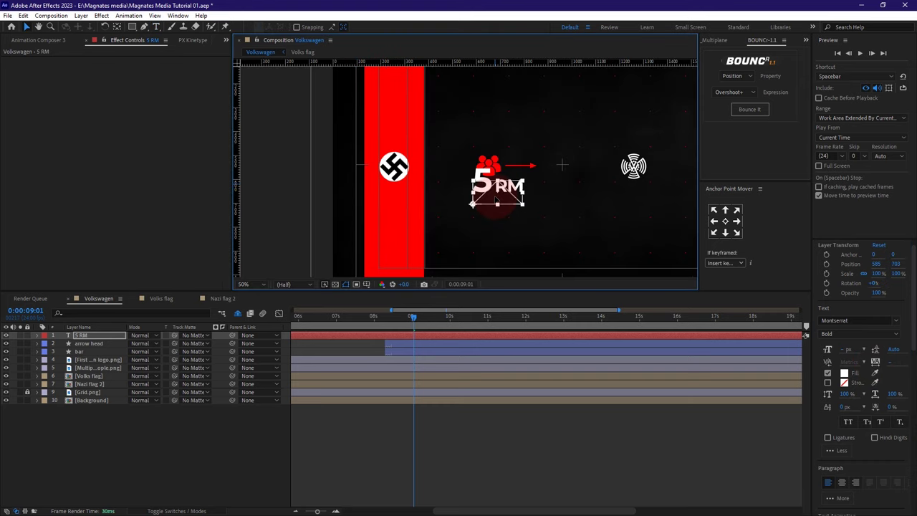
- Centre the "5 RM" text's anchor point and place the text at 36% scale below the people icon
{"action": "left_click_drag", "start_coordinate": [494, 194], "coordinate": [495, 199]}
{"action": "key", "text": "Caps_Lock"}
{"action": "left_click", "coordinate": [725, 221]}
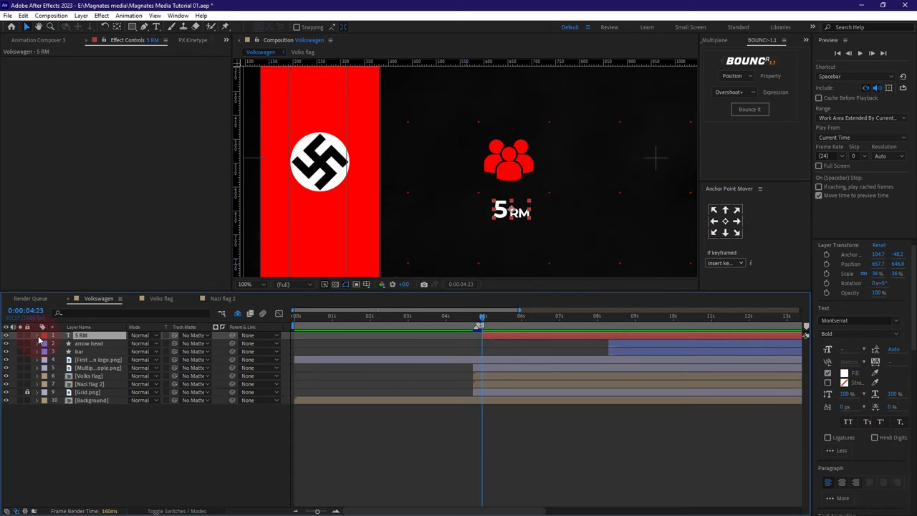
- Add an Opacity text animator to the "5 RM" layer and set its opacity to 0%
{"action": "left_click", "coordinate": [222, 343]}
{"action": "left_click", "coordinate": [258, 216]}
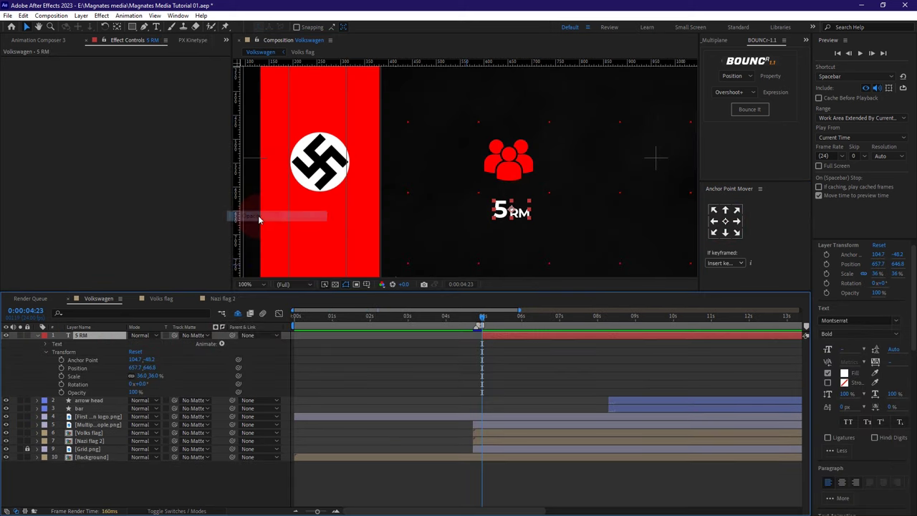
{"action": "left_click", "coordinate": [134, 393]}
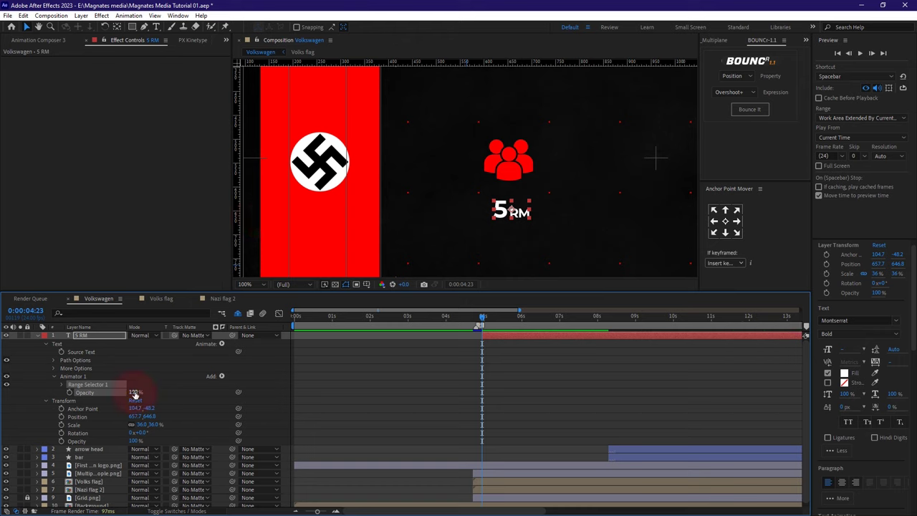
{"action": "left_click_drag", "start_coordinate": [109, 392], "coordinate": [9, 402]}
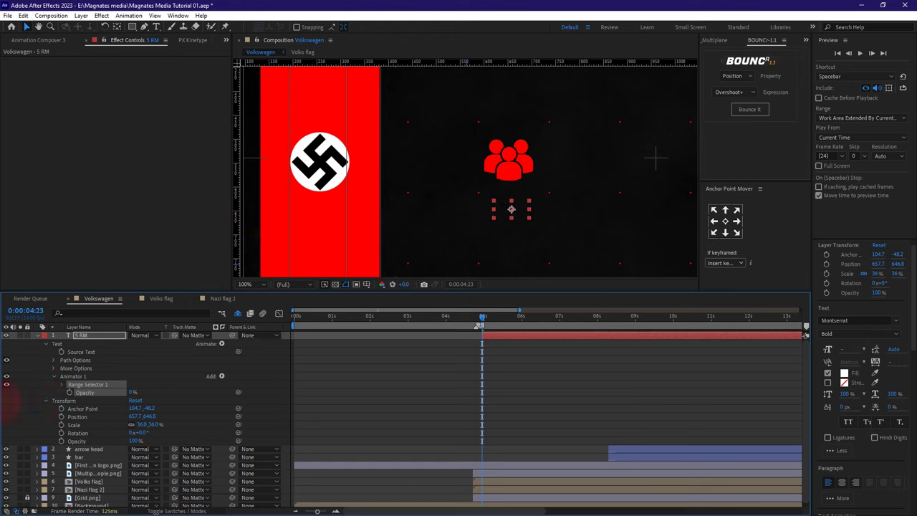
- Keyframe the opacity animator's range selector Start from 0% at 0:00:04:23 to 100% at 0:00:05:11
{"action": "left_click", "coordinate": [62, 385]}
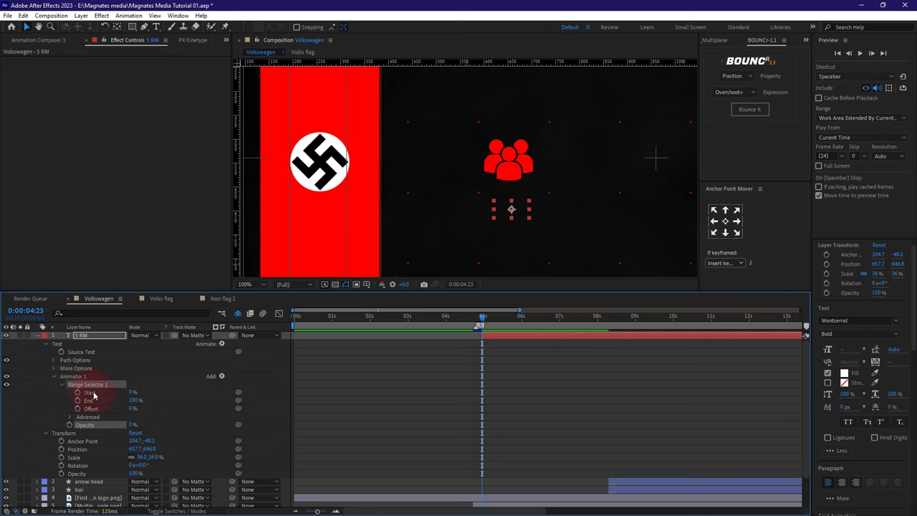
{"action": "left_click", "coordinate": [78, 393]}
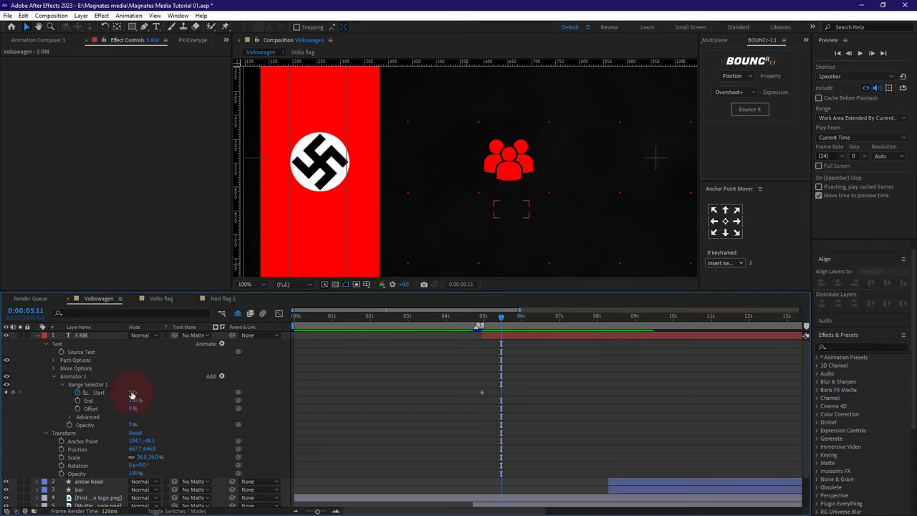
{"action": "left_click_drag", "start_coordinate": [132, 393], "coordinate": [189, 397]}
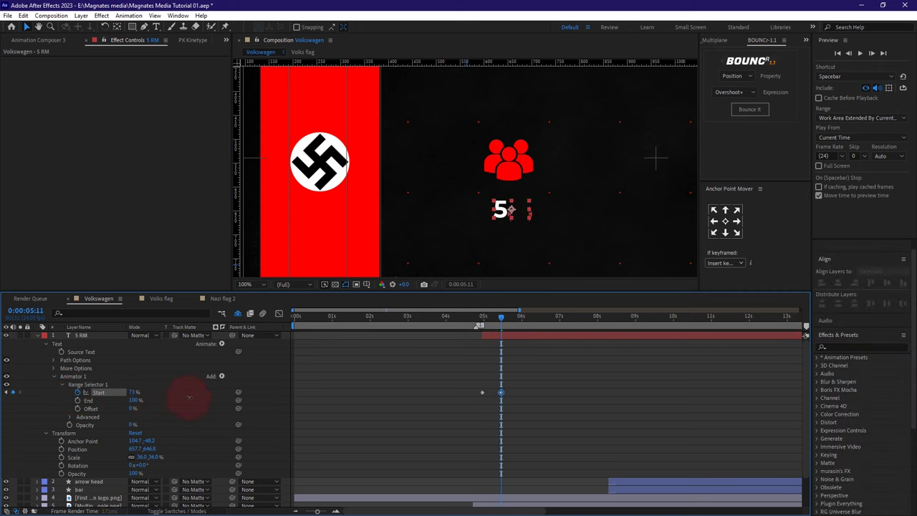
{"action": "left_click", "coordinate": [328, 395]}
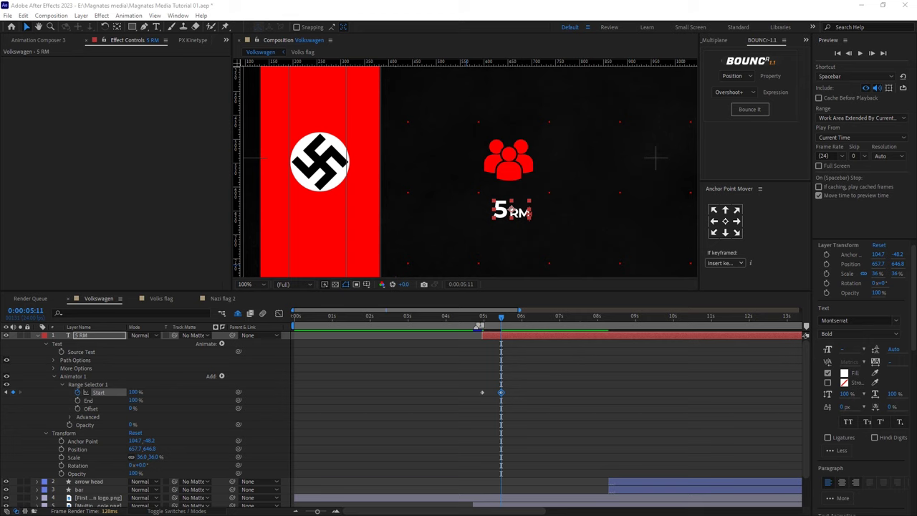
{"action": "left_click", "coordinate": [68, 418]}
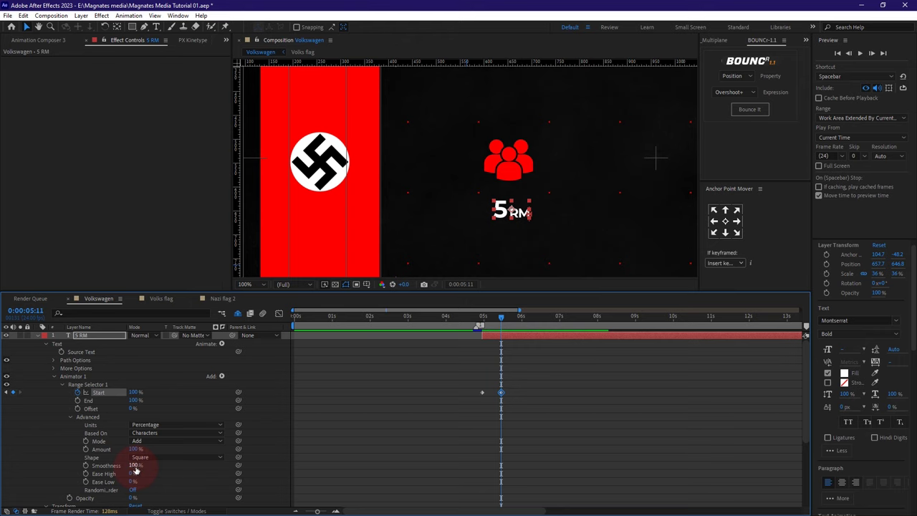
{"action": "key", "text": "u"}
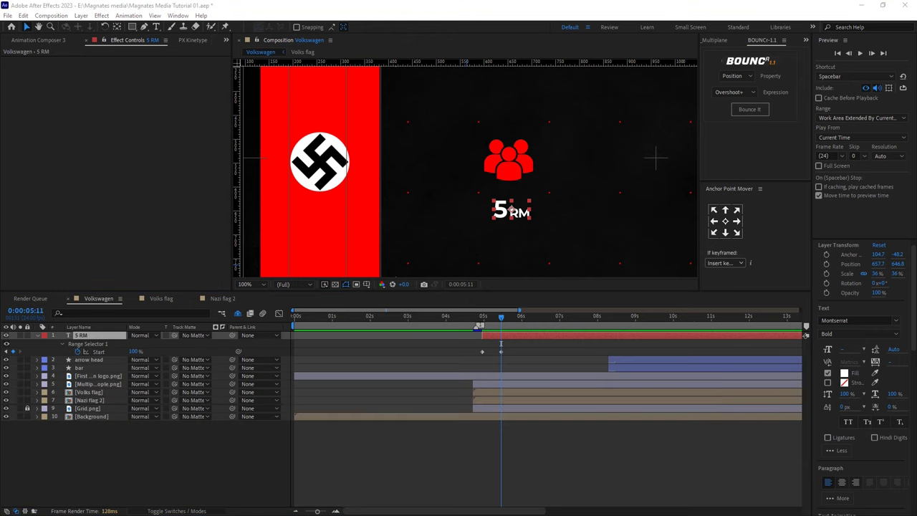
- Return to the first Start keyframe and add a Position text animator to the "5 RM" layer
{"action": "left_click", "coordinate": [6, 352]}
{"action": "double_click", "coordinate": [38, 336]}
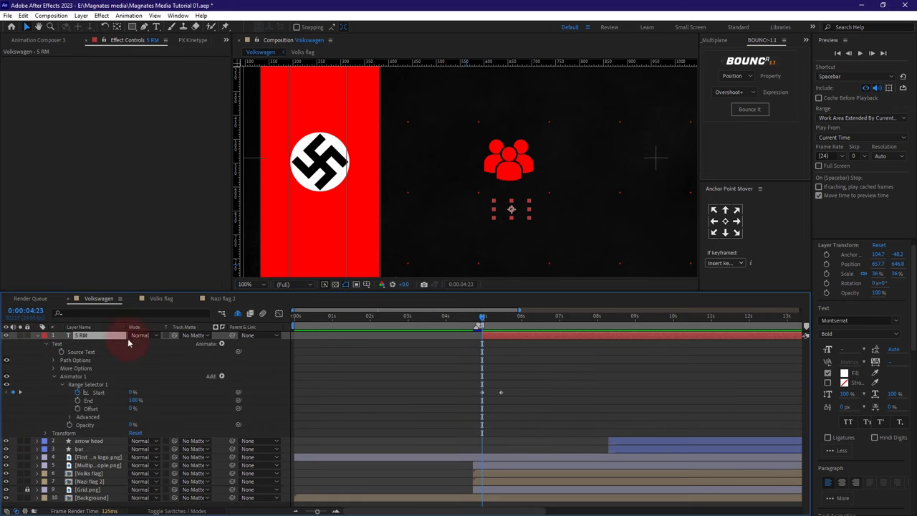
{"action": "left_click", "coordinate": [222, 344]}
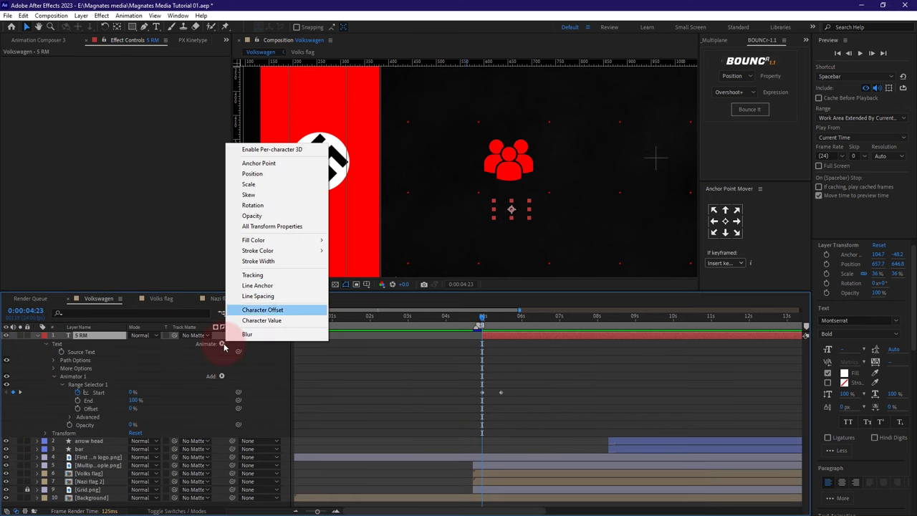
{"action": "left_click", "coordinate": [266, 173]}
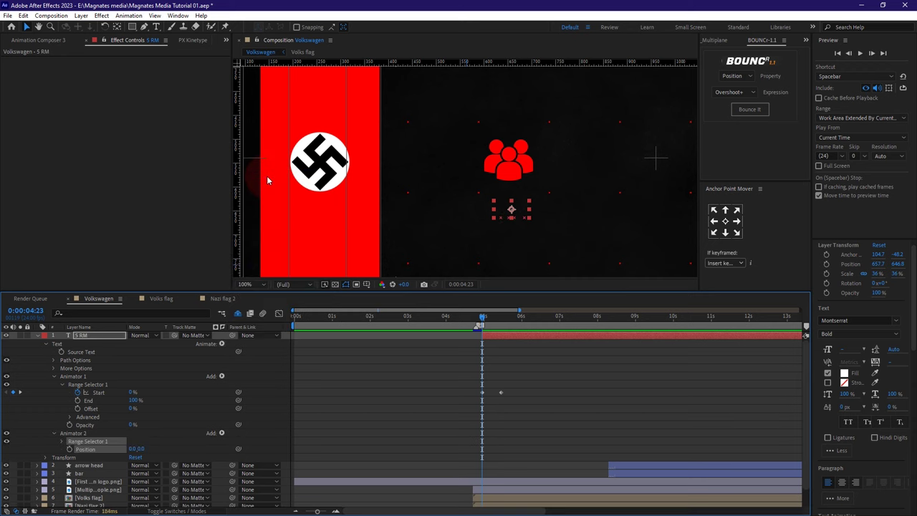
- Keyframe the Position animator from 0, 300 at 0:00:04:23 to 0, 0 at 0:00:05:11 and preview the motion
{"action": "left_click", "coordinate": [70, 450]}
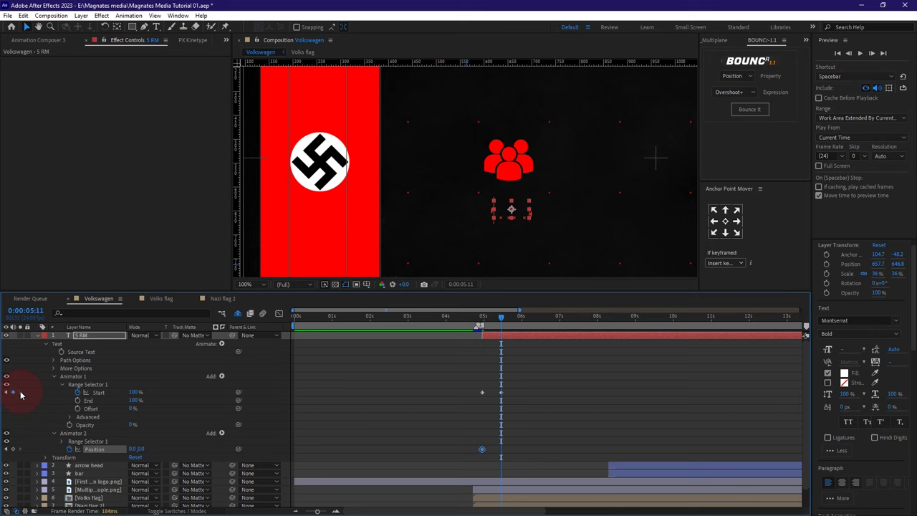
{"action": "left_click", "coordinate": [12, 449]}
{"action": "left_click", "coordinate": [9, 449]}
{"action": "left_click", "coordinate": [147, 450]}
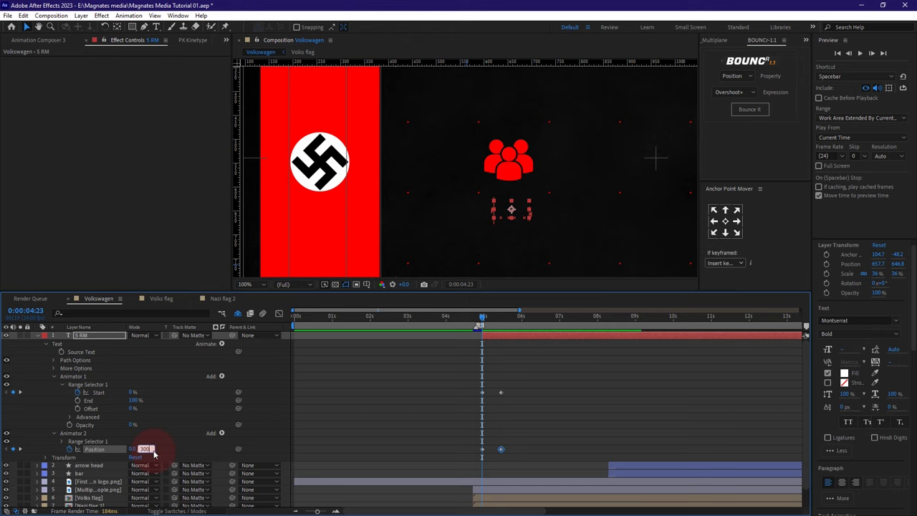
{"action": "left_click", "coordinate": [566, 438]}
{"action": "left_click", "coordinate": [544, 444]}
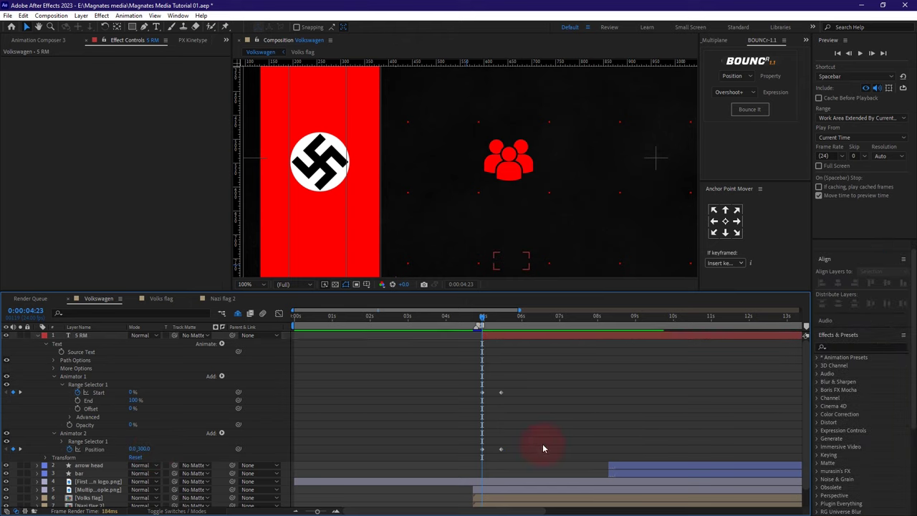
{"action": "key", "text": "space"}
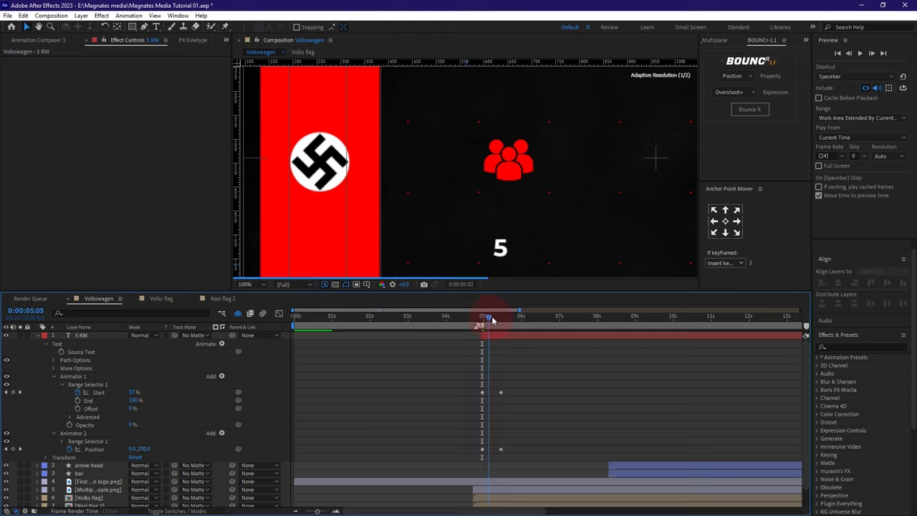
{"action": "key", "text": "space"}
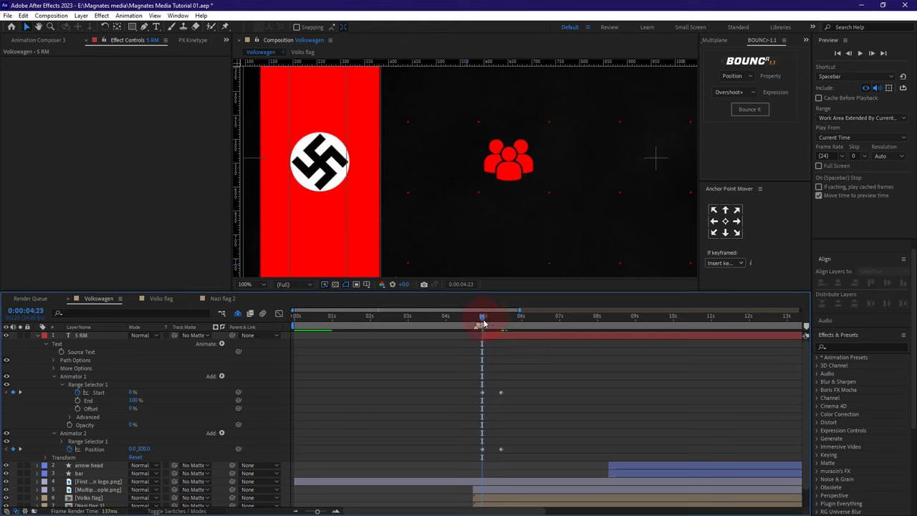
{"action": "left_click_drag", "start_coordinate": [482, 324], "coordinate": [502, 329]}
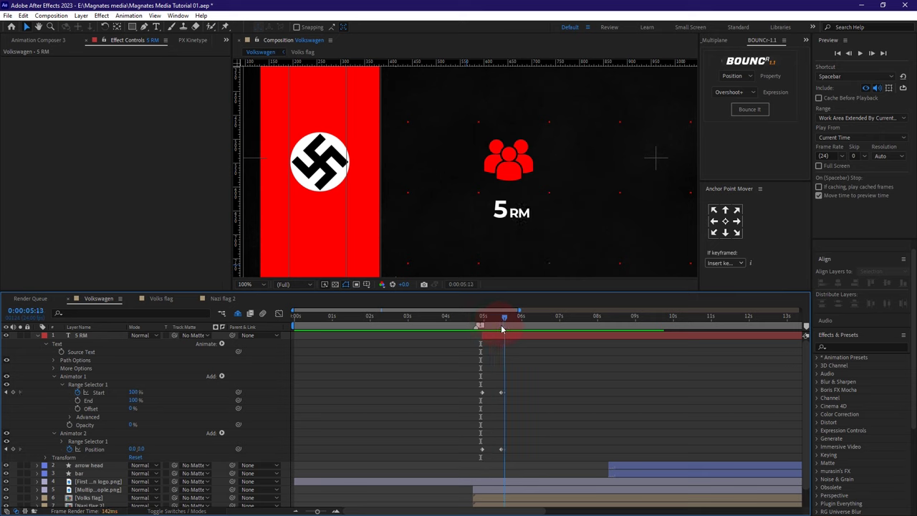
- Apply Easy Ease to all Start and Position animator keyframes of the "5 RM" layer
{"action": "left_click_drag", "start_coordinate": [532, 459], "coordinate": [462, 401]}
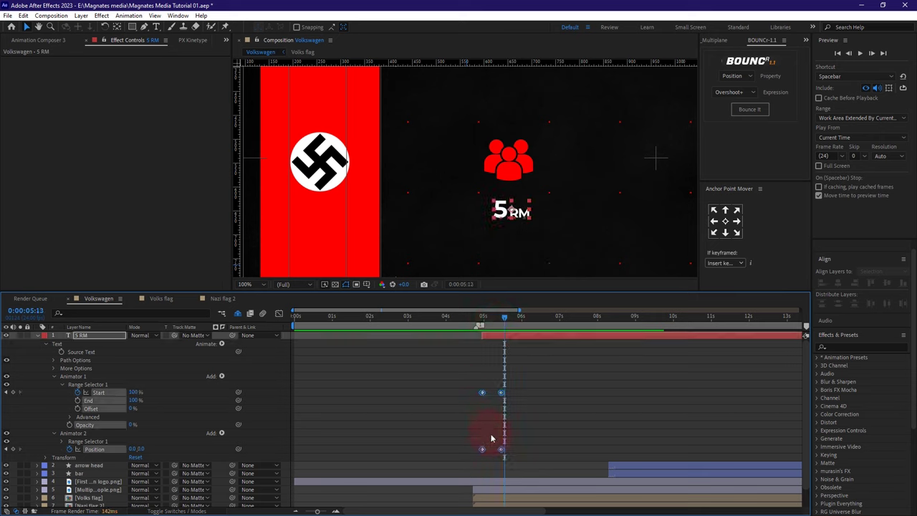
{"action": "right_click", "coordinate": [501, 449]}
{"action": "mouse_move", "coordinate": [565, 438]}
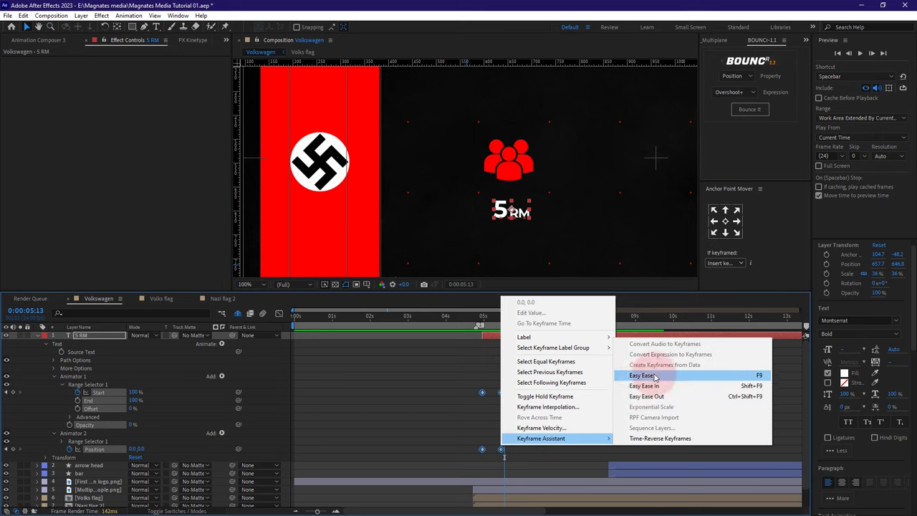
{"action": "left_click", "coordinate": [654, 377]}
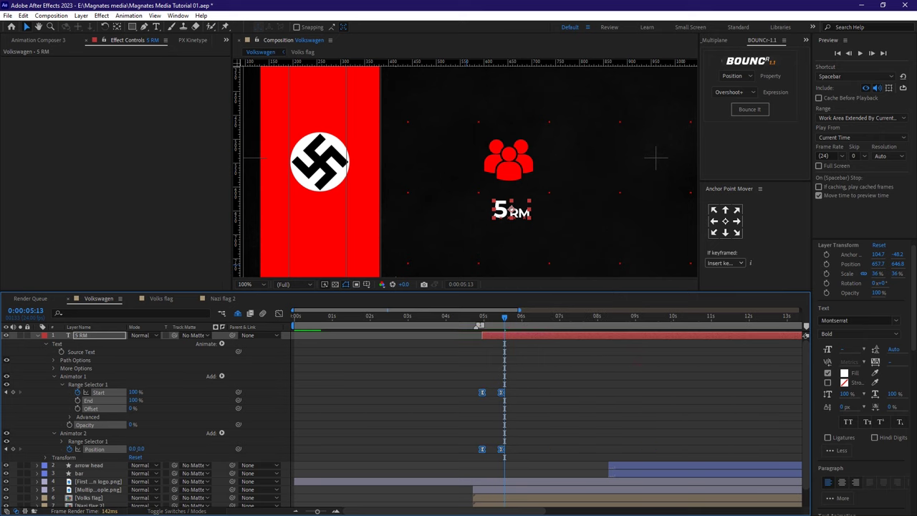
- Duplicate the "5 RM" text layer with its animation and start the copy at 0:00:05:17
{"action": "left_click", "coordinate": [510, 326]}
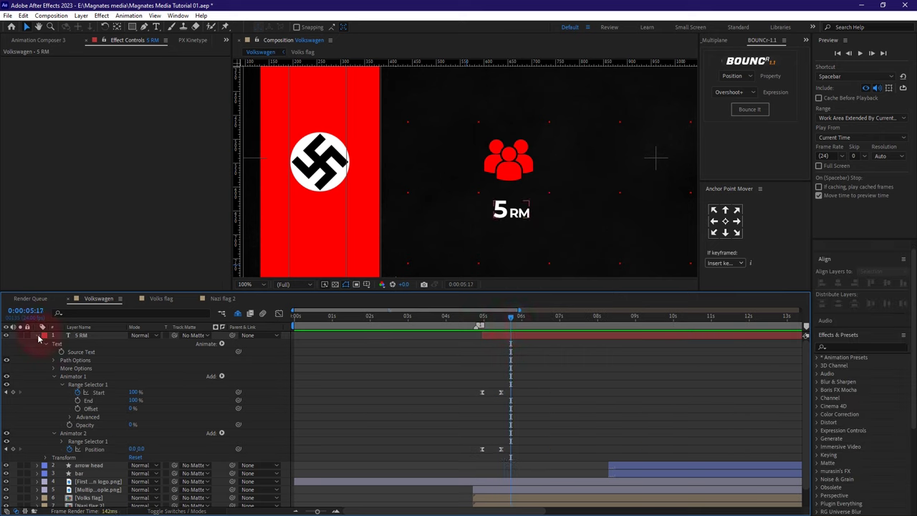
{"action": "left_click", "coordinate": [38, 335]}
{"action": "left_click", "coordinate": [521, 213]}
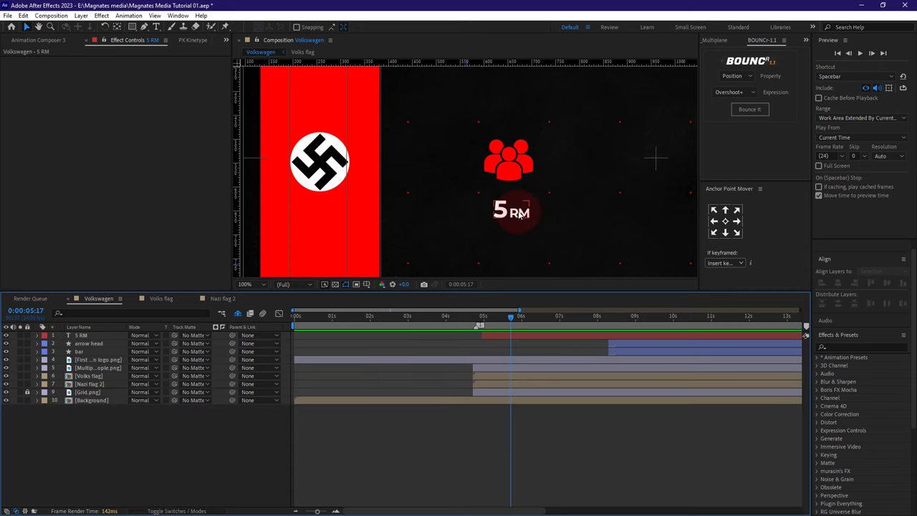
{"action": "left_click", "coordinate": [91, 336]}
{"action": "key", "text": "ctrl+d"}
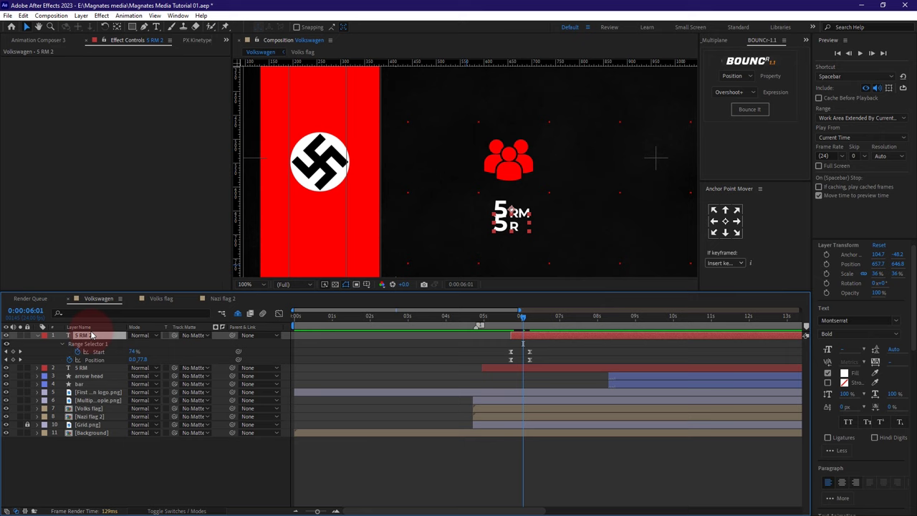
- Lower the duplicate text to Y position 676.8 and set its Position animator to 0, 40 at 0:00:06:07
{"action": "key", "text": "p"}
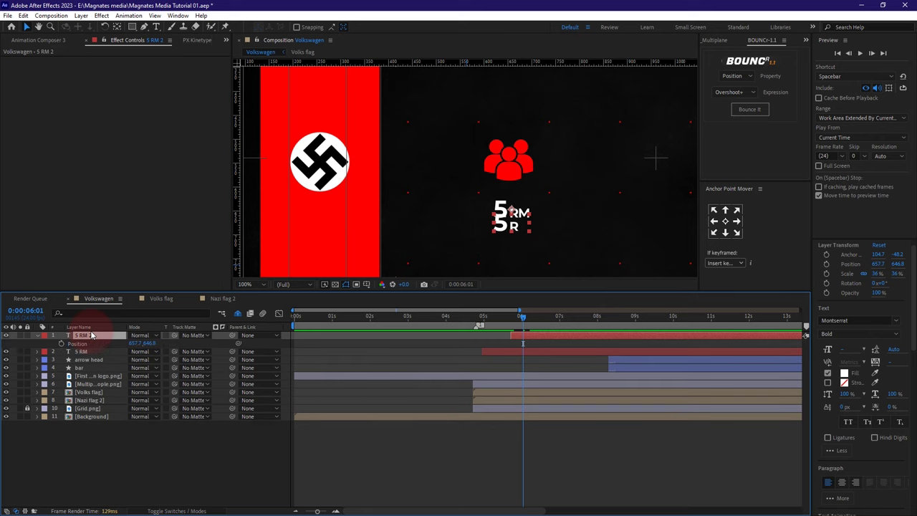
{"action": "left_click_drag", "start_coordinate": [148, 343], "coordinate": [152, 343]}
{"action": "left_click_drag", "start_coordinate": [511, 215], "coordinate": [511, 224]}
{"action": "left_click", "coordinate": [196, 454]}
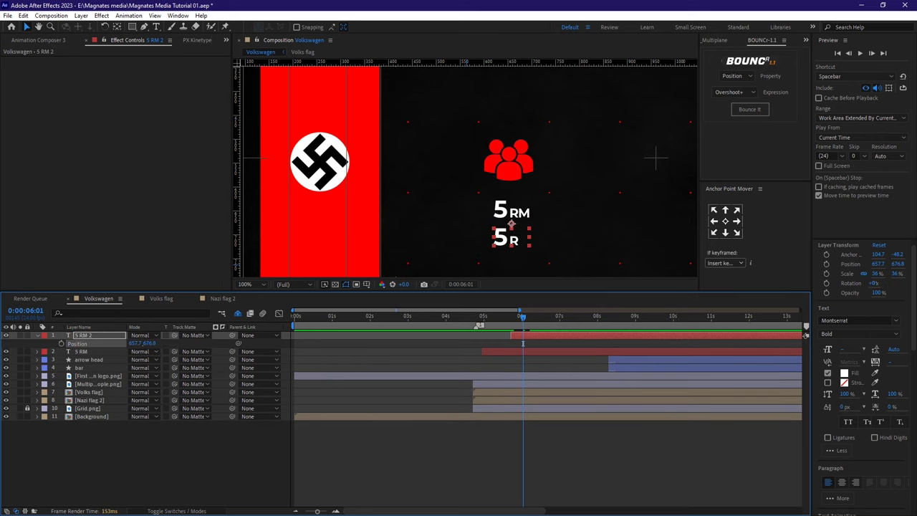
{"action": "key", "text": "u"}
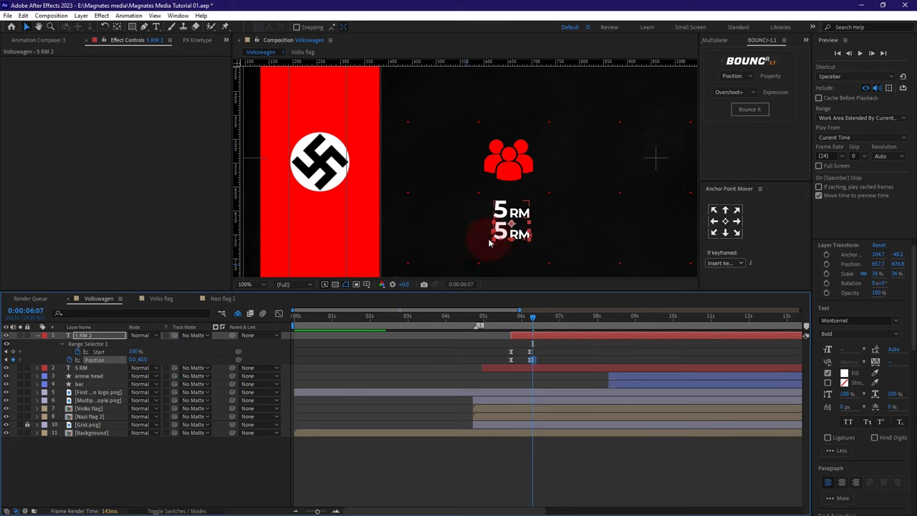
- Replace the duplicate layer's text with "week"
{"action": "left_click", "coordinate": [506, 242]}
{"action": "double_click", "coordinate": [506, 239]}
{"action": "type", "text": "weeks"}
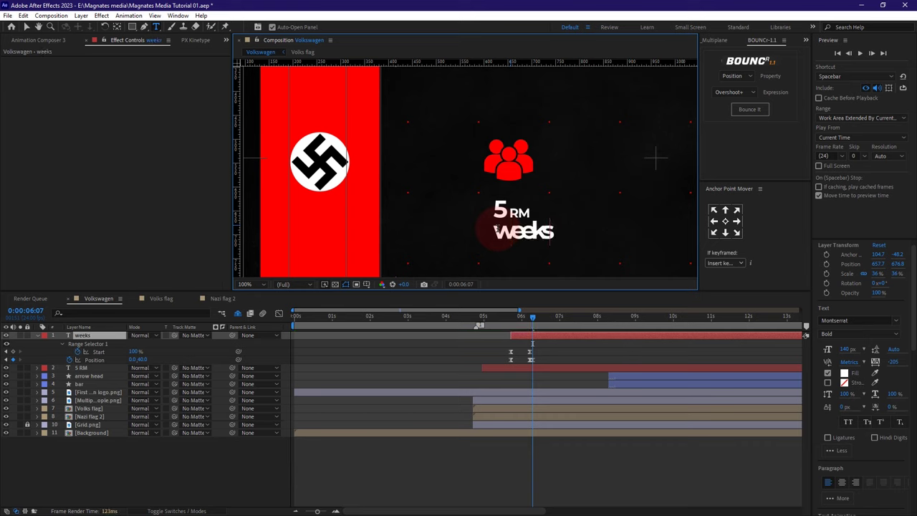
{"action": "key", "text": "BackSpace"}
- Set the tracking of the whole word "week" to 0
{"action": "key", "text": "ctrl+a"}
{"action": "left_click", "coordinate": [894, 362]}
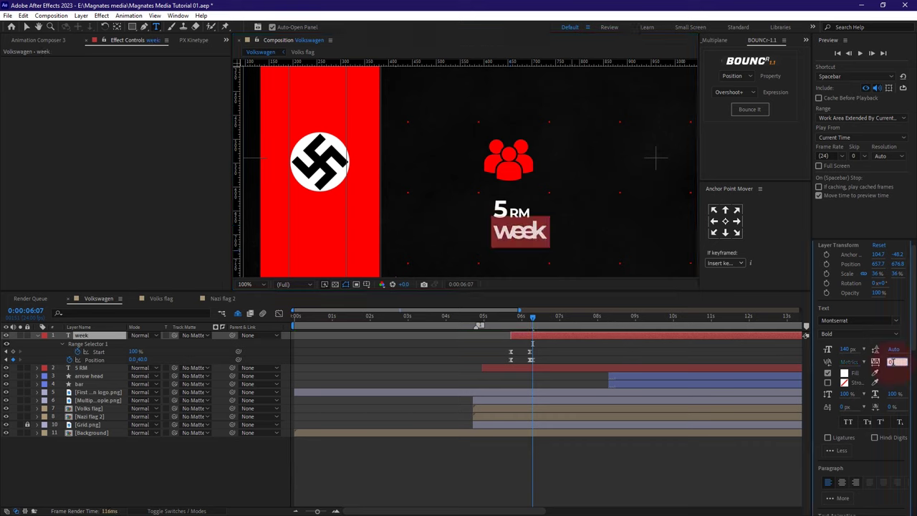
{"action": "type", "text": "0"}
{"action": "key", "text": "Return"}
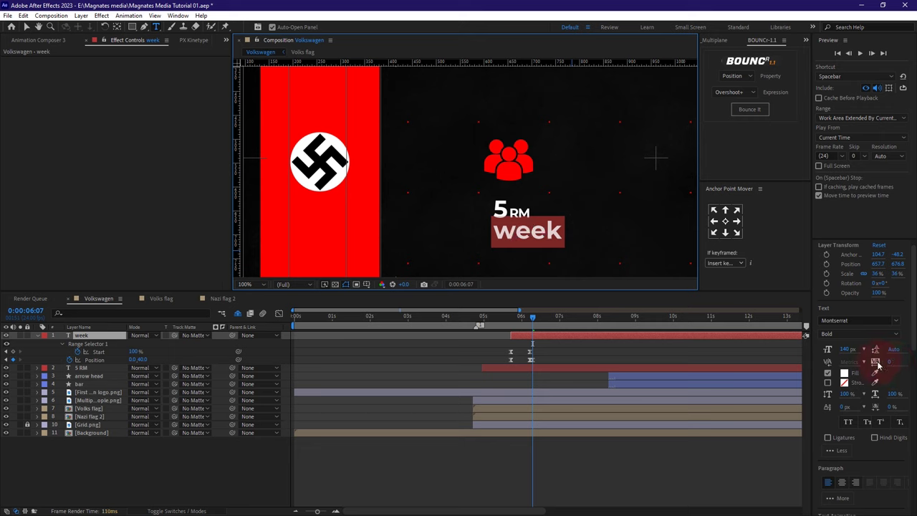
- Set the tracking of the "week" text to -40 and its font size to 120 px
{"action": "left_click_drag", "start_coordinate": [887, 362], "coordinate": [871, 361]}
{"action": "left_click", "coordinate": [894, 362]}
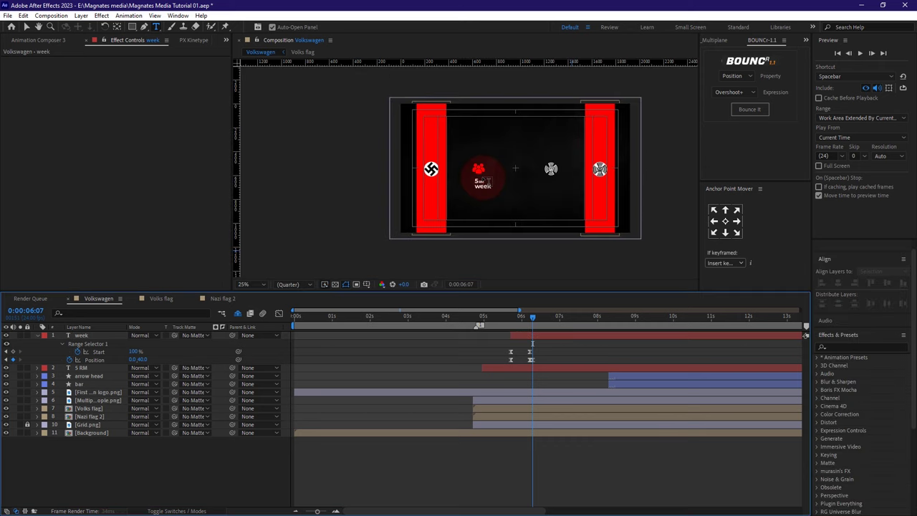
{"action": "scroll", "coordinate": [485, 170], "scroll_direction": "up", "scroll_amount": 1}
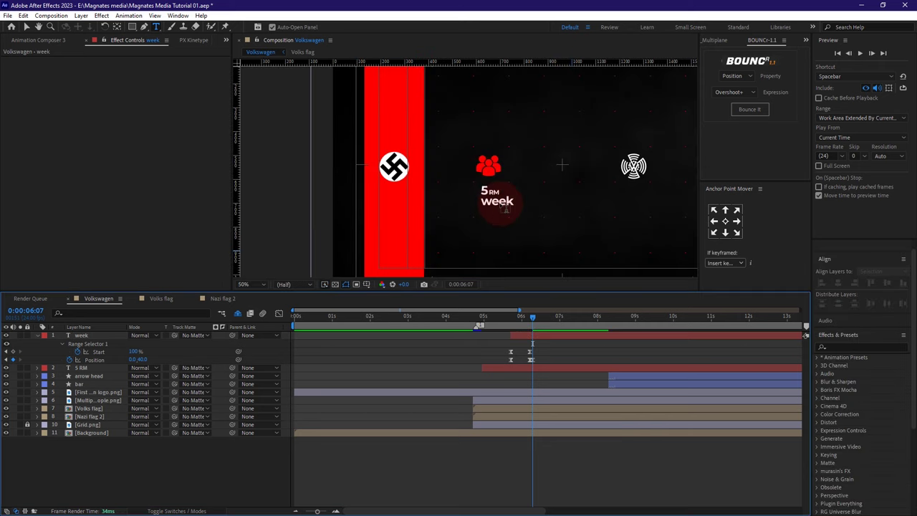
{"action": "left_click", "coordinate": [500, 202]}
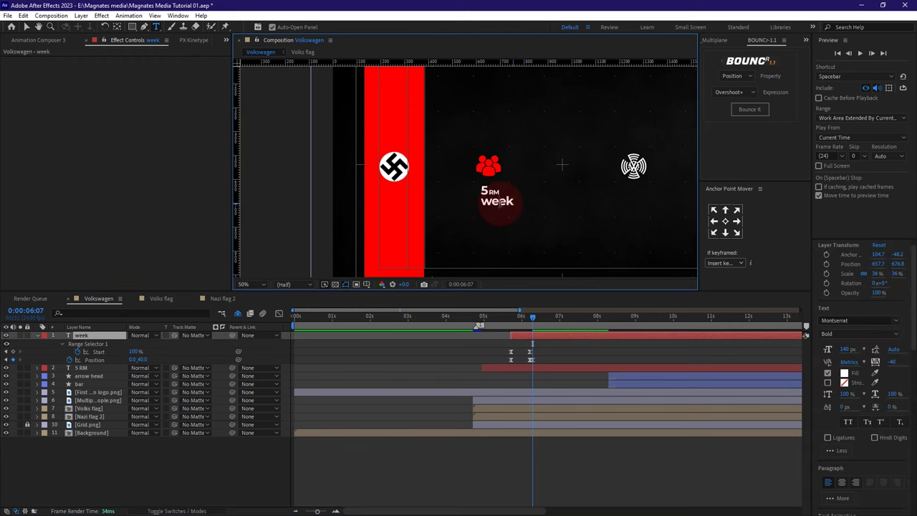
{"action": "key", "text": "ctrl+a"}
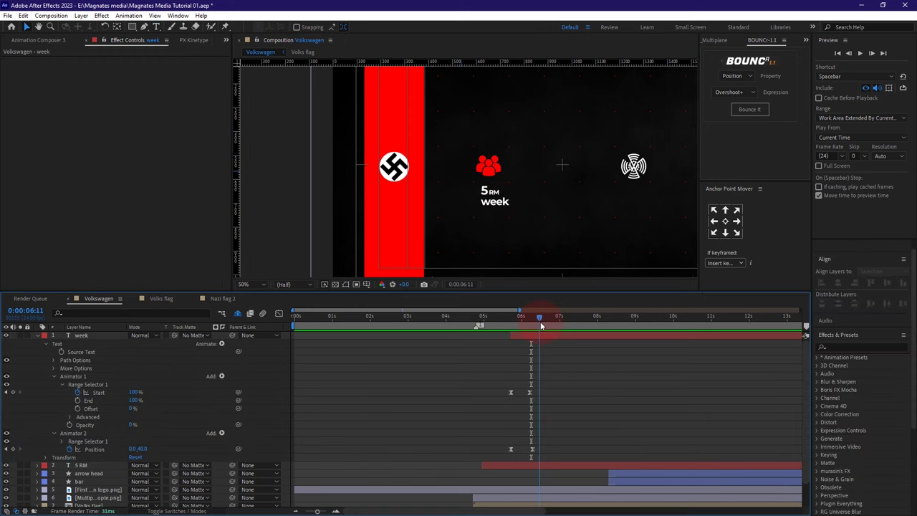
- Base the opacity animator's range selector on Words for the "week" layer and preview the reveal
{"action": "mouse_move", "coordinate": [539, 321]}
{"action": "left_mouse_down"}
{"action": "mouse_move", "coordinate": [516, 316]}
{"action": "mouse_move", "coordinate": [530, 318]}
{"action": "left_mouse_up"}
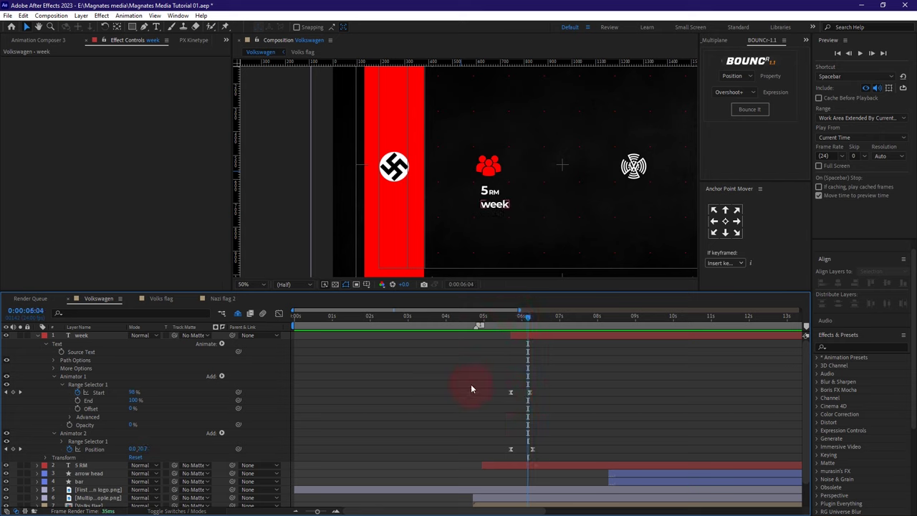
{"action": "left_click_drag", "start_coordinate": [471, 387], "coordinate": [545, 401]}
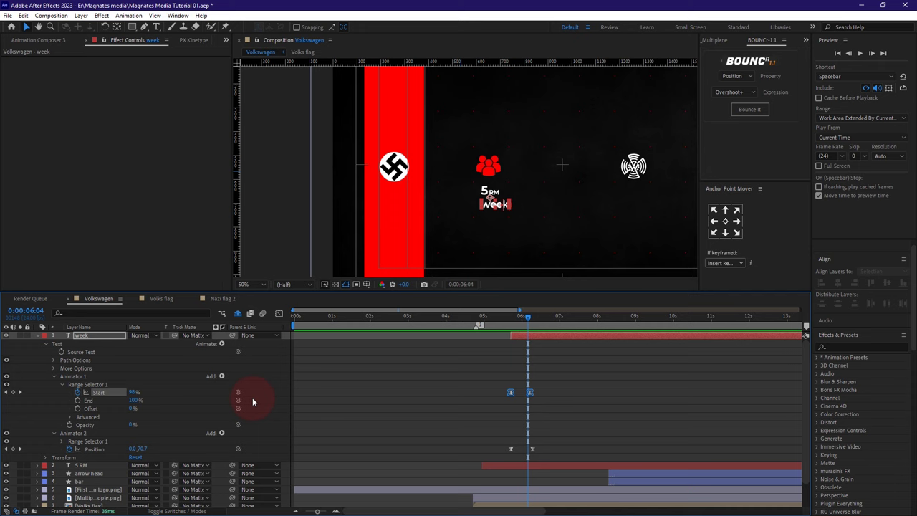
{"action": "left_click", "coordinate": [72, 417]}
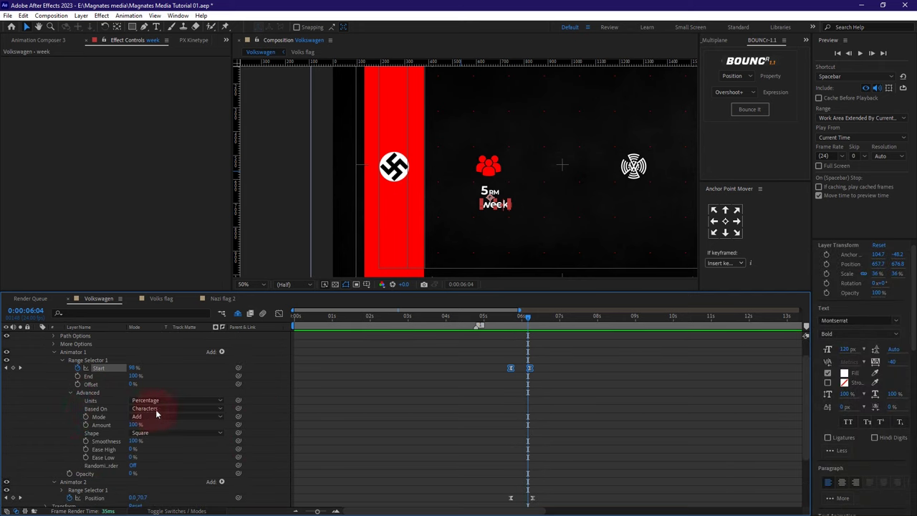
{"action": "left_click", "coordinate": [163, 412]}
{"action": "left_click", "coordinate": [152, 439]}
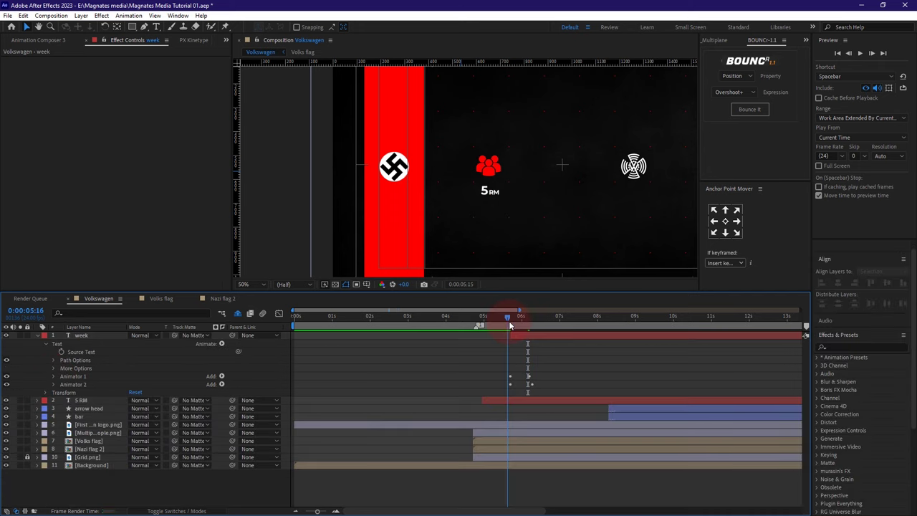
{"action": "left_click_drag", "start_coordinate": [508, 318], "coordinate": [538, 328]}
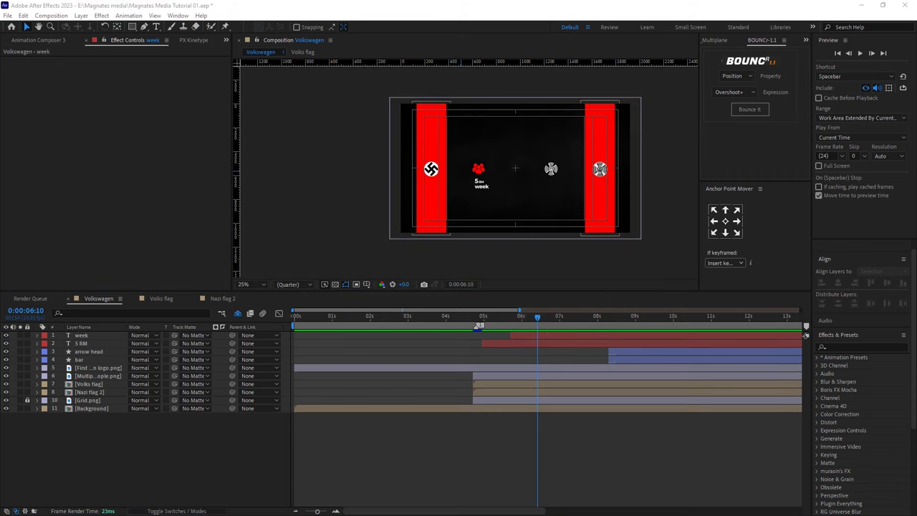
- Duplicate the "5 RM" and "week" text layers, keep the copies together above the originals, and place them below the Volkswagen logo
{"action": "left_click", "coordinate": [485, 188]}
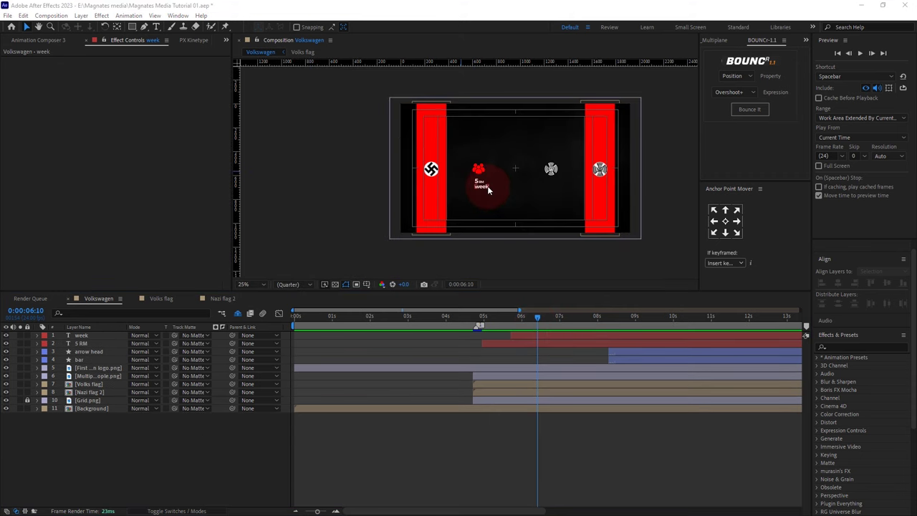
{"action": "key", "text": "ctrl+d"}
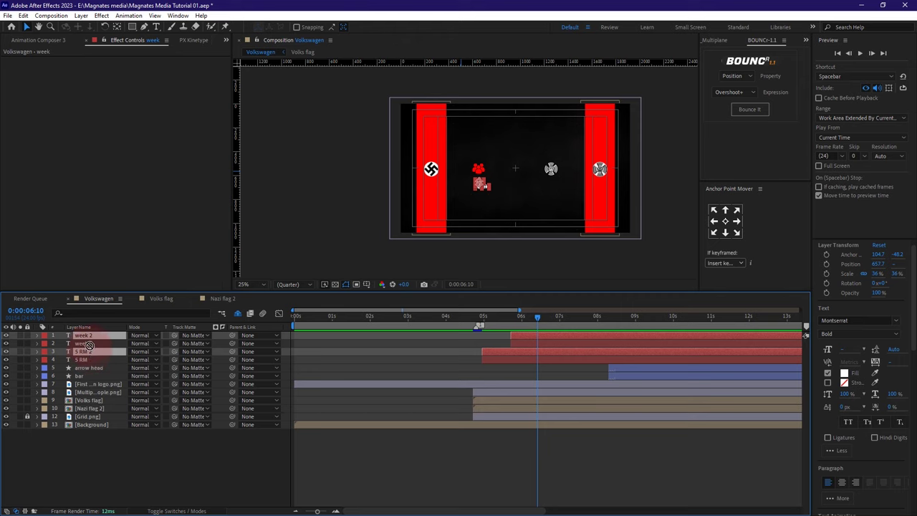
{"action": "left_click_drag", "start_coordinate": [89, 344], "coordinate": [89, 341]}
{"action": "left_click", "coordinate": [480, 185]}
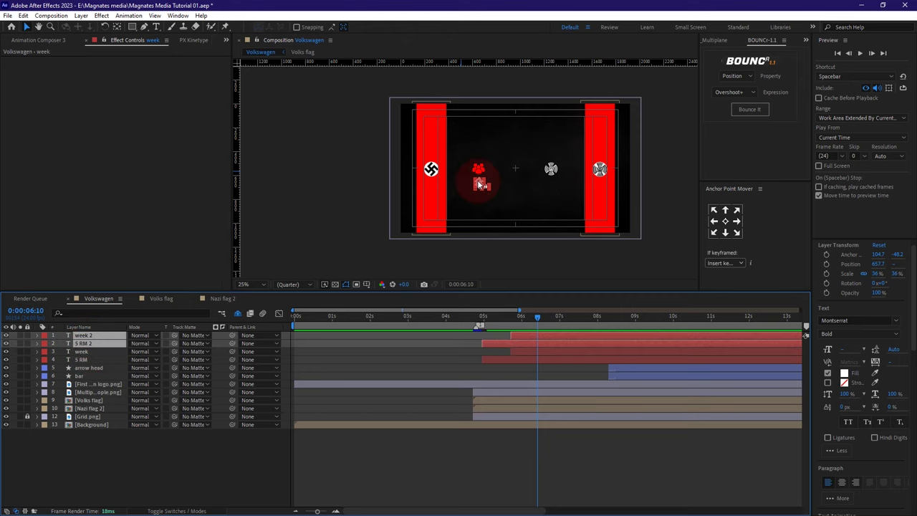
{"action": "left_click_drag", "start_coordinate": [480, 185], "coordinate": [550, 185]}
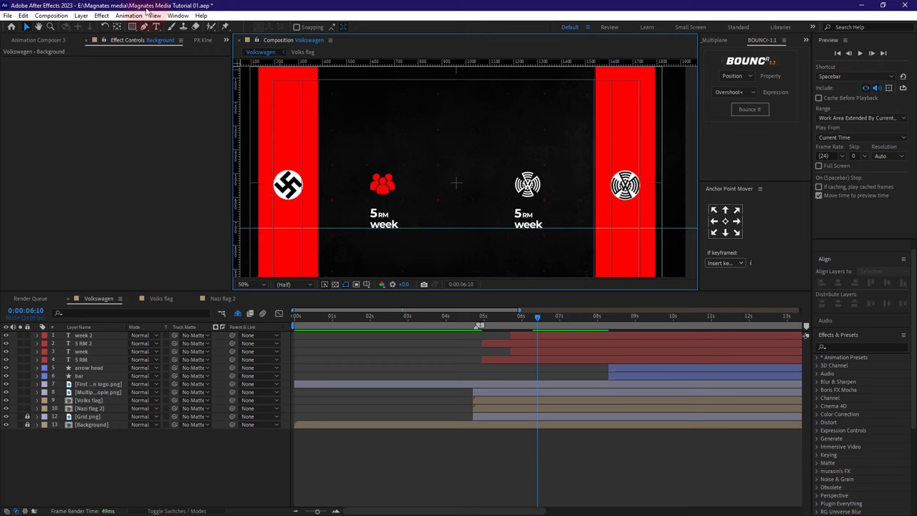
- Change the text below the Volkswagen logo to "990 RM" on the first line and "4 years" on the second
{"action": "left_click", "coordinate": [156, 27]}
{"action": "left_click", "coordinate": [517, 213]}
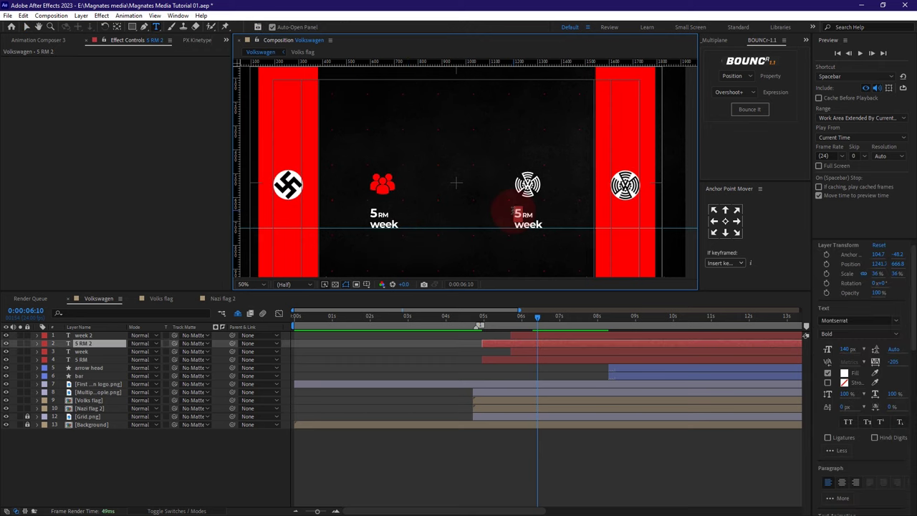
{"action": "type", "text": "990"}
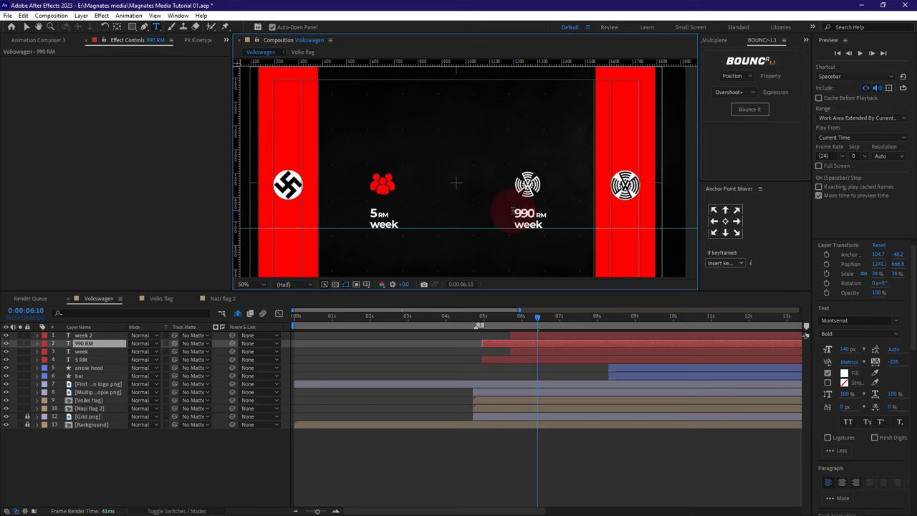
{"action": "left_click_drag", "start_coordinate": [534, 213], "coordinate": [551, 226]}
{"action": "left_click", "coordinate": [514, 224]}
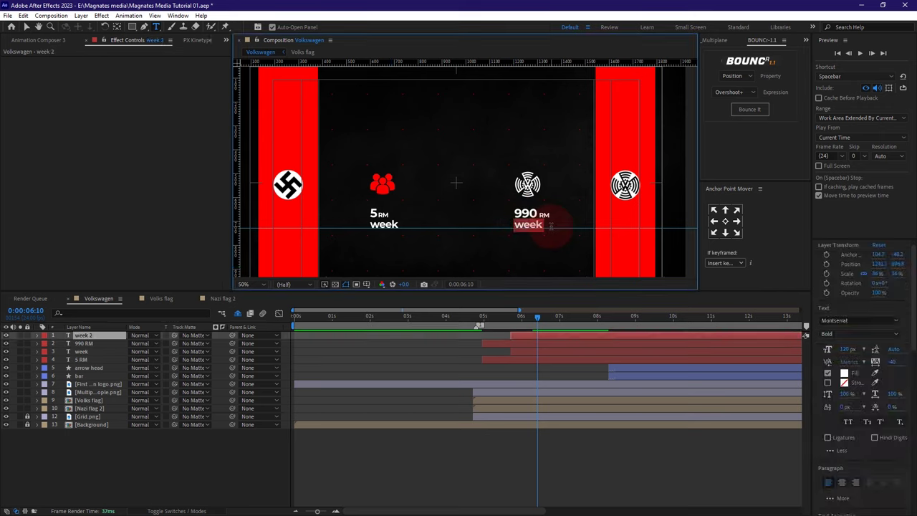
{"action": "type", "text": "4 years"}
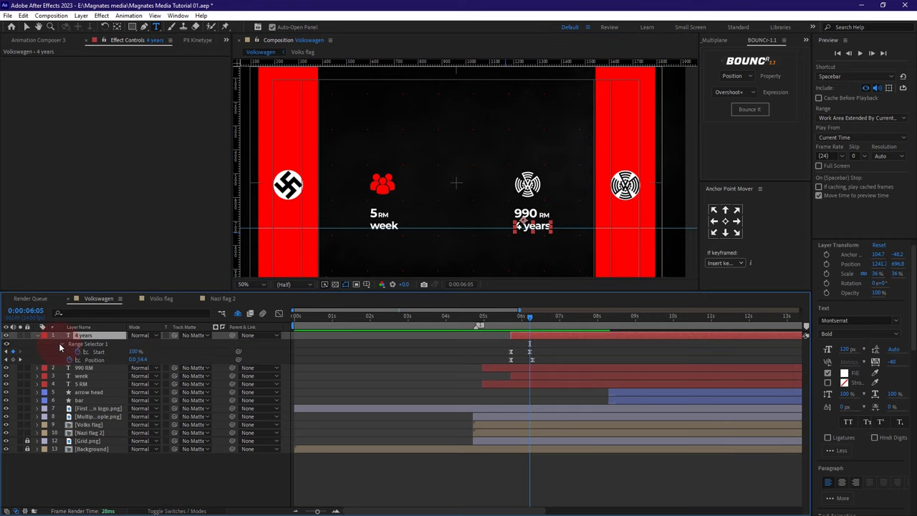
- Open the Based On options of the first range selector on the "4 years" layer and preview the text reveal
{"action": "left_click", "coordinate": [61, 344]}
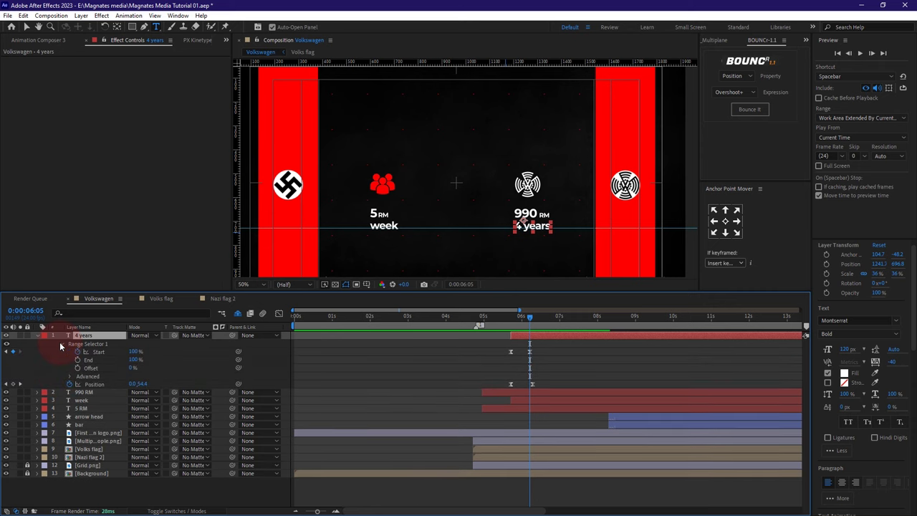
{"action": "left_click", "coordinate": [69, 376]}
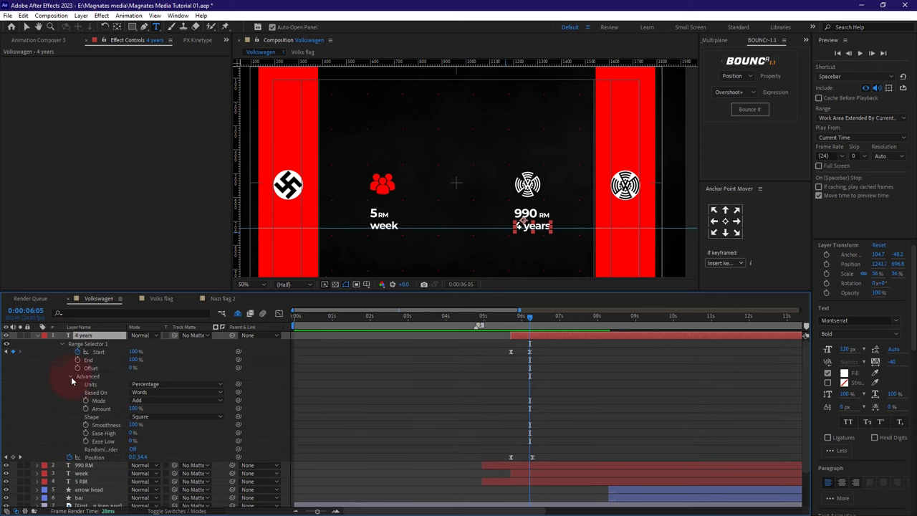
{"action": "left_click", "coordinate": [145, 392]}
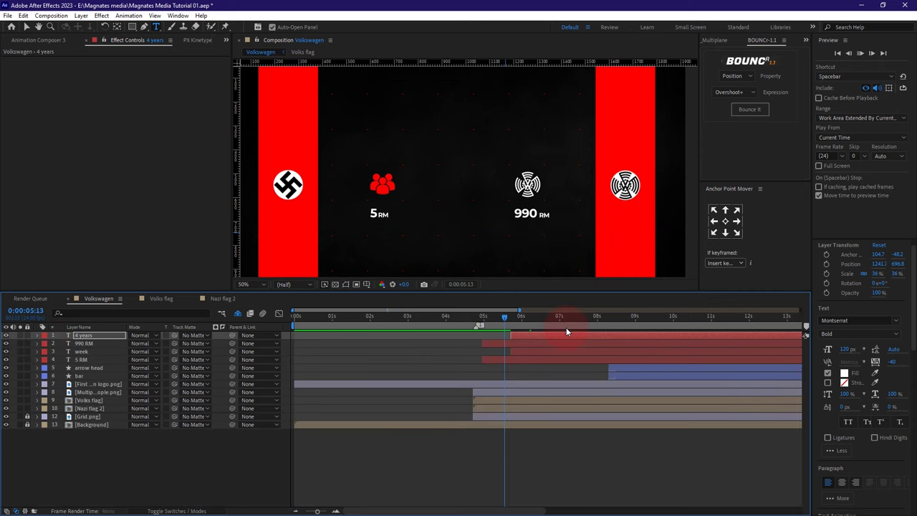
{"action": "left_click_drag", "start_coordinate": [503, 315], "coordinate": [555, 325]}
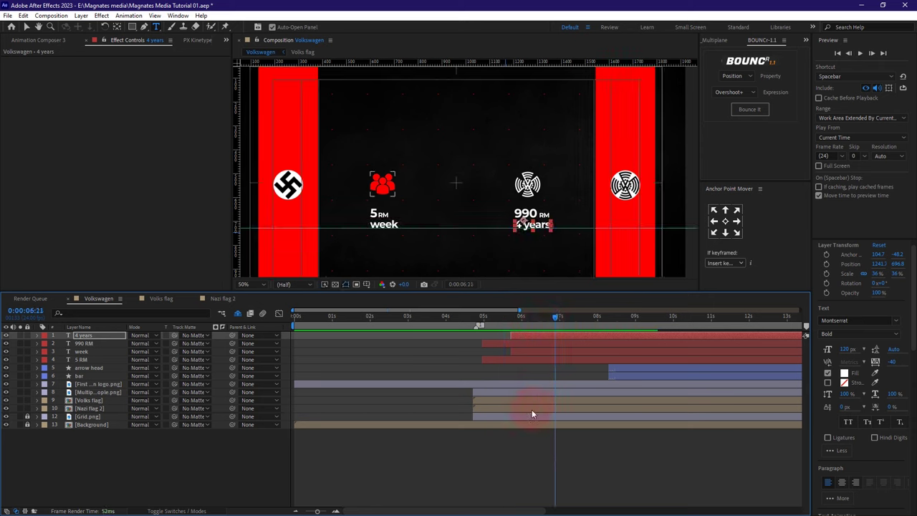
- Start the "990 RM" layer at 0:00:07:19 and the "4 years" layer at 0:00:10:11 with their keyframes, and preview the timing
{"action": "left_click", "coordinate": [560, 344], "text": "shift"}
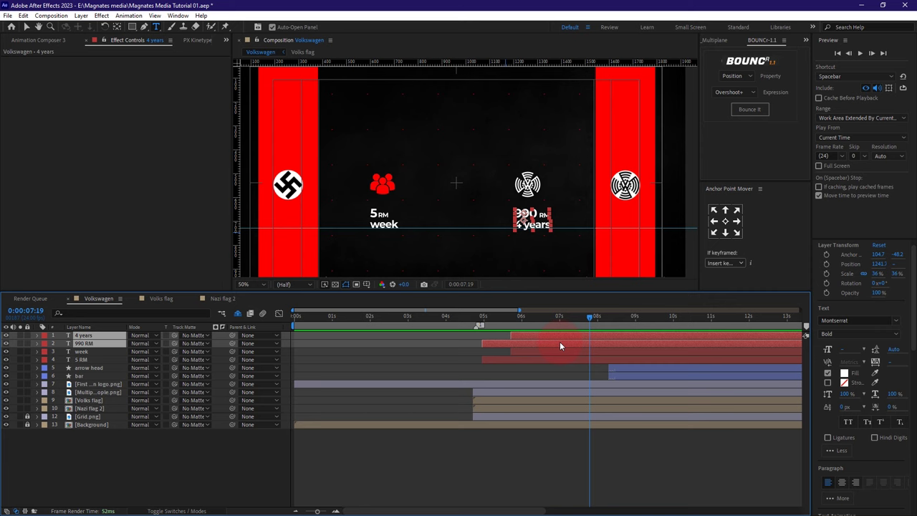
{"action": "key", "text": "u"}
{"action": "left_click_drag", "start_coordinate": [524, 368], "coordinate": [644, 384]}
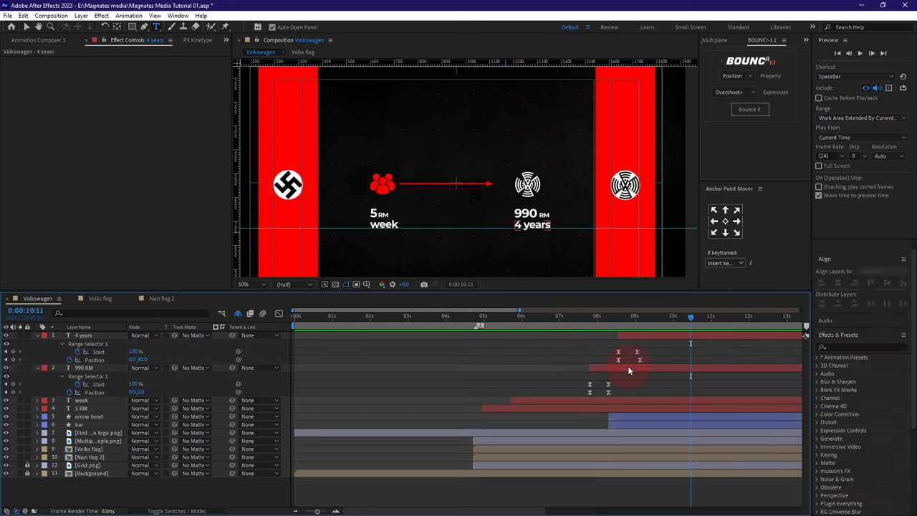
{"action": "left_click", "coordinate": [631, 337]}
{"action": "left_click_drag", "start_coordinate": [646, 344], "coordinate": [706, 341]}
{"action": "left_click", "coordinate": [586, 316]}
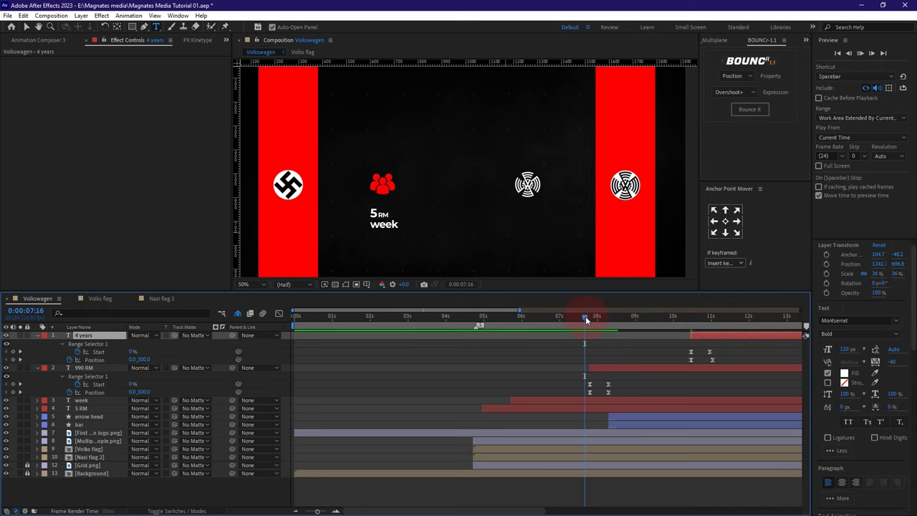
{"action": "left_click_drag", "start_coordinate": [586, 315], "coordinate": [724, 330]}
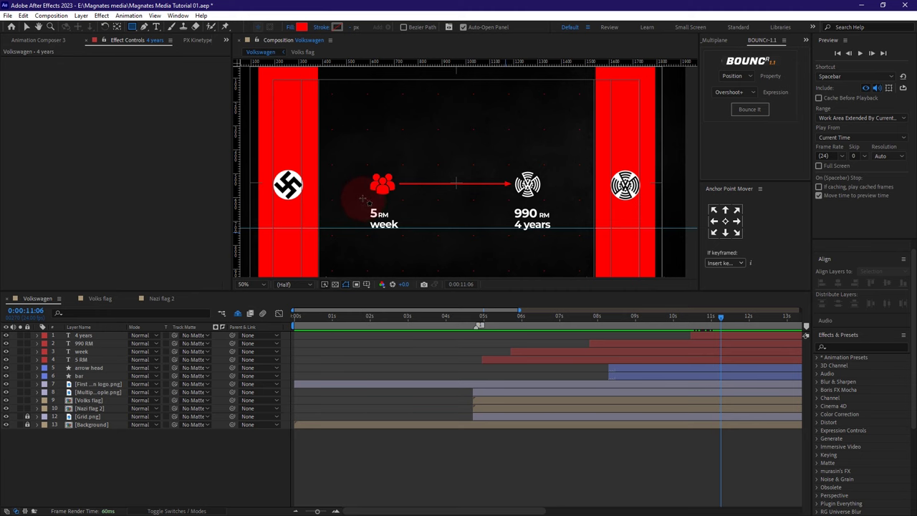
- Frame the "5 RM week" text with an unfilled rectangle about 224 × 204 px with a 5 px red stroke, scaled to 96.4%, 82.4%
{"action": "left_click_drag", "start_coordinate": [362, 198], "coordinate": [415, 247]}
{"action": "left_click", "coordinate": [620, 275]}
{"action": "left_click", "coordinate": [292, 27]}
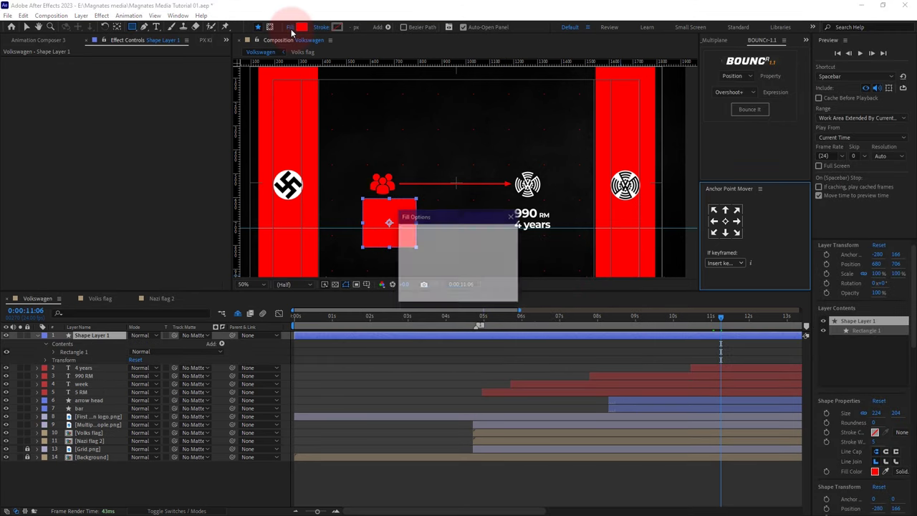
{"action": "left_click", "coordinate": [409, 235]}
{"action": "left_click", "coordinate": [442, 290]}
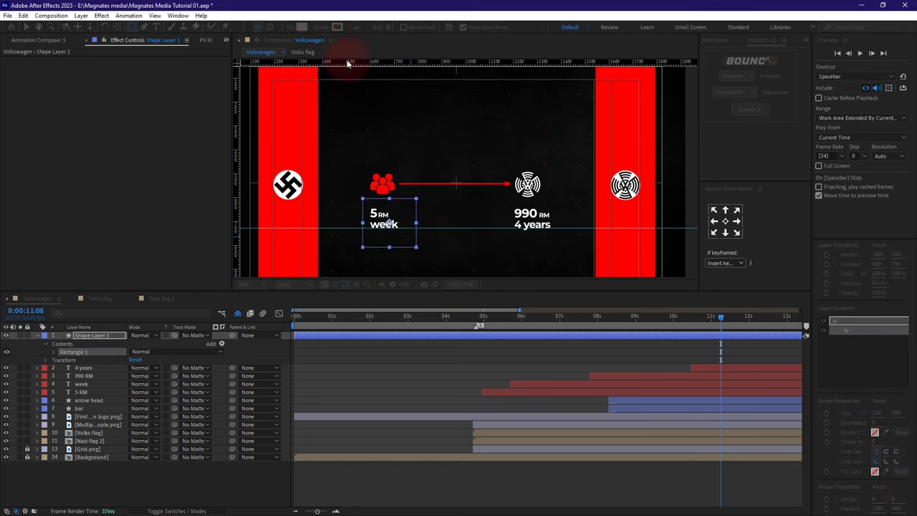
{"action": "left_click", "coordinate": [336, 30]}
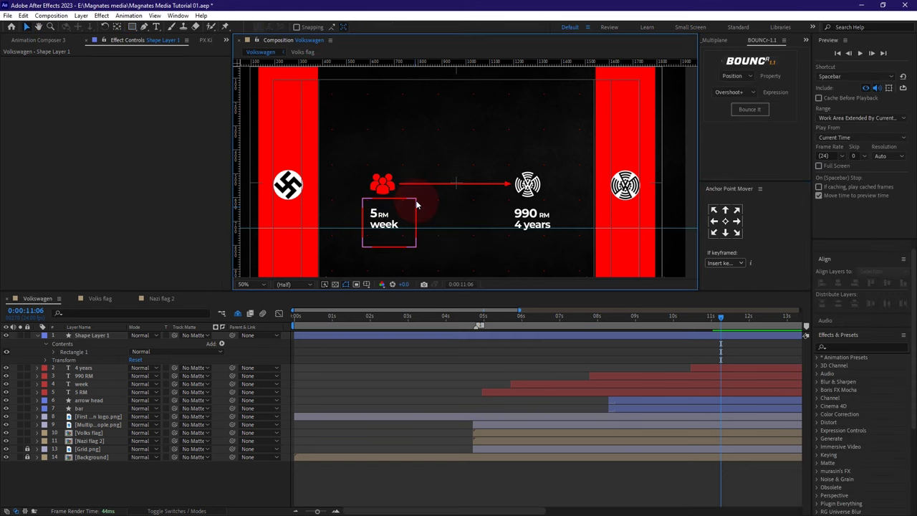
{"action": "left_click", "coordinate": [415, 205]}
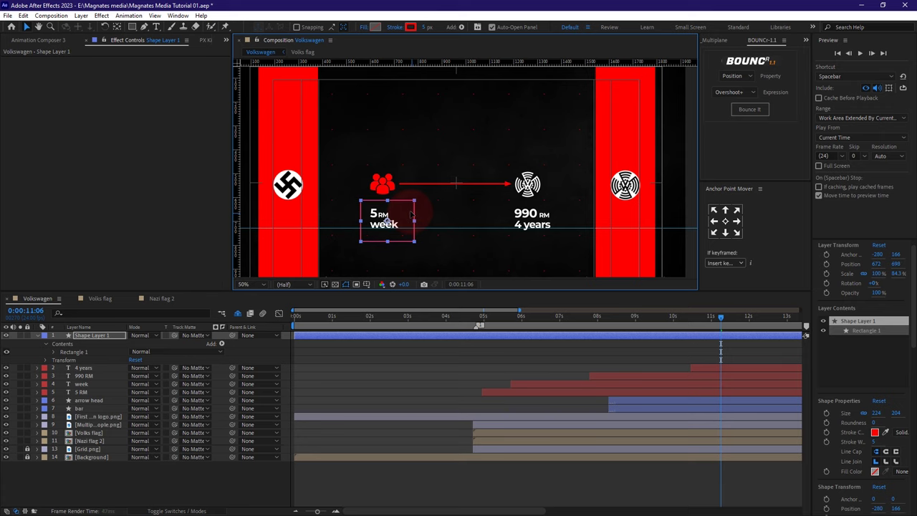
{"action": "left_click", "coordinate": [428, 249]}
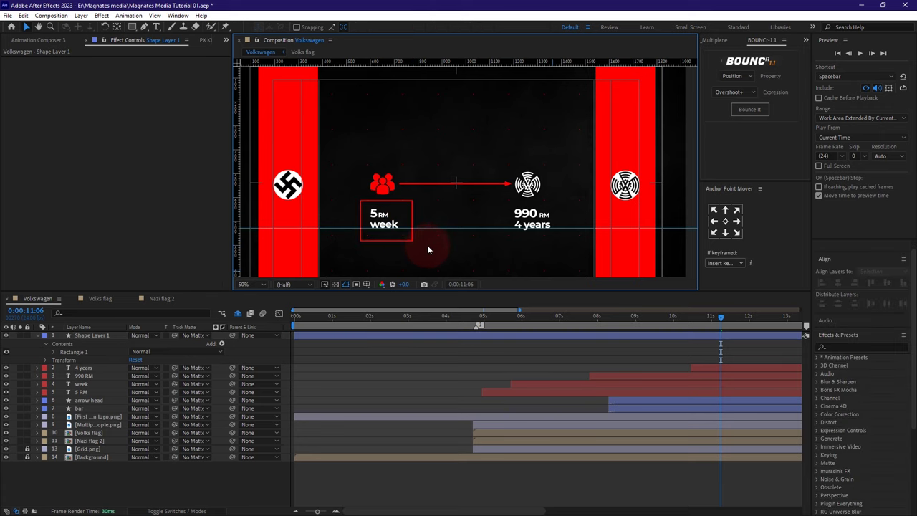
- Add Trim Paths to the rectangle shape layer around the "5 RM week" text
{"action": "left_click", "coordinate": [362, 211]}
{"action": "left_click", "coordinate": [37, 335]}
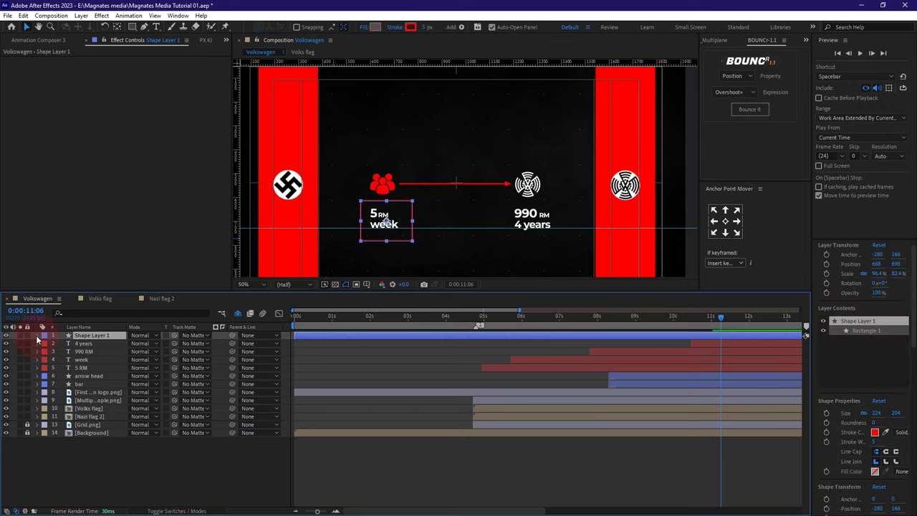
{"action": "left_click", "coordinate": [38, 336]}
{"action": "left_click", "coordinate": [222, 343]}
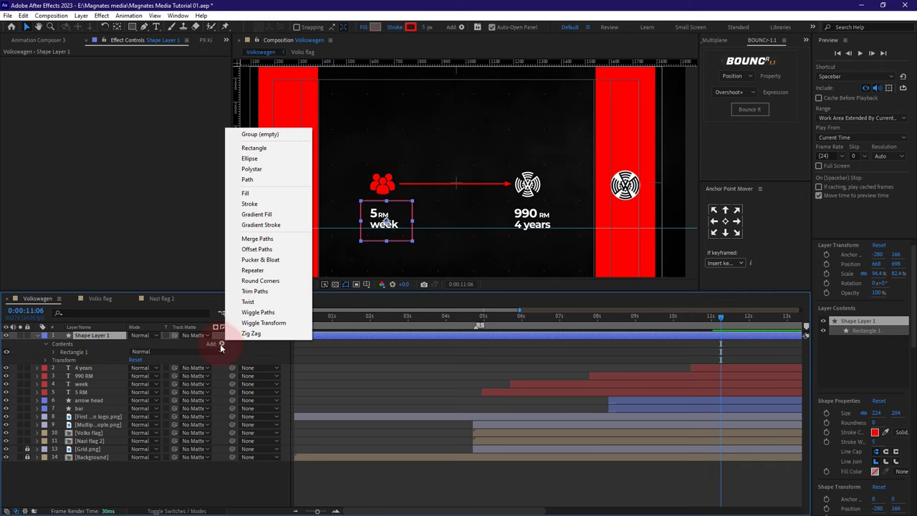
{"action": "left_click", "coordinate": [255, 292]}
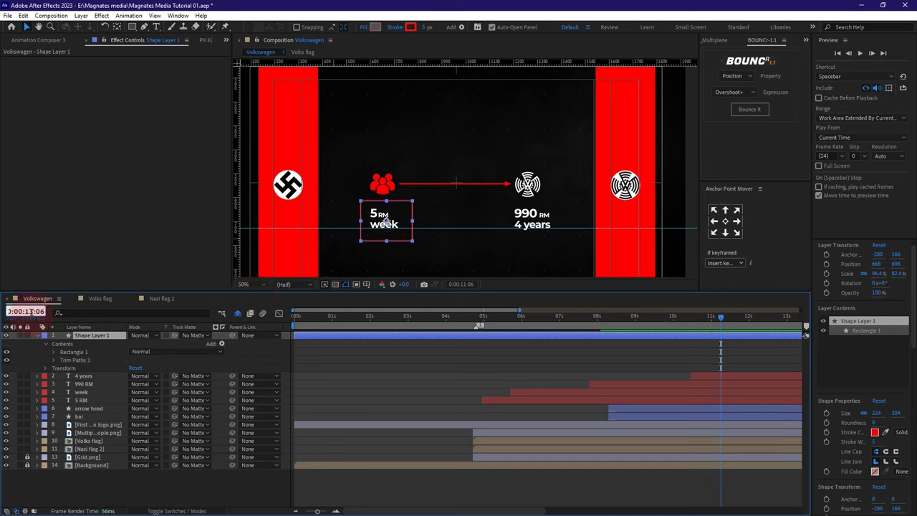
- Trim the beginning of the rectangle shape layer to 0:00:13:11
{"action": "left_click_drag", "start_coordinate": [31, 312], "coordinate": [44, 311]}
{"action": "type", "text": "3:11"}
{"action": "key", "text": "Return"}
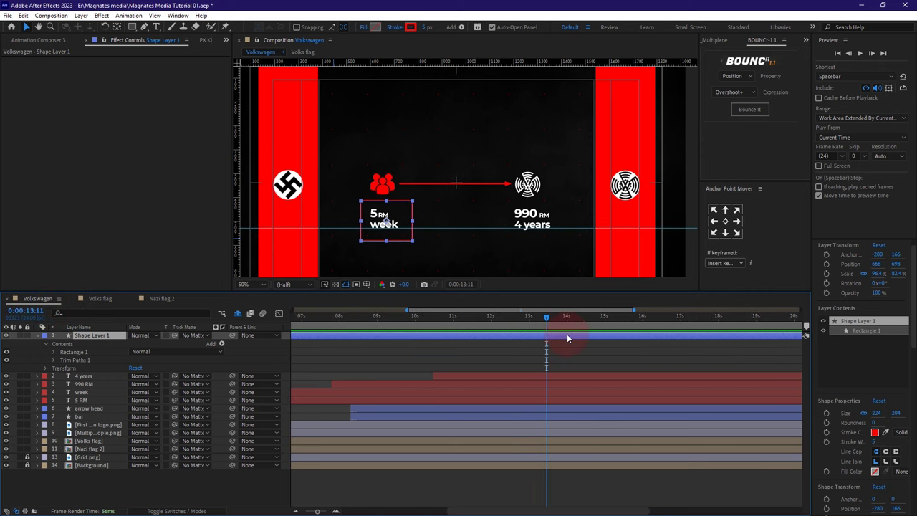
{"action": "key", "text": "alt+bracketleft"}
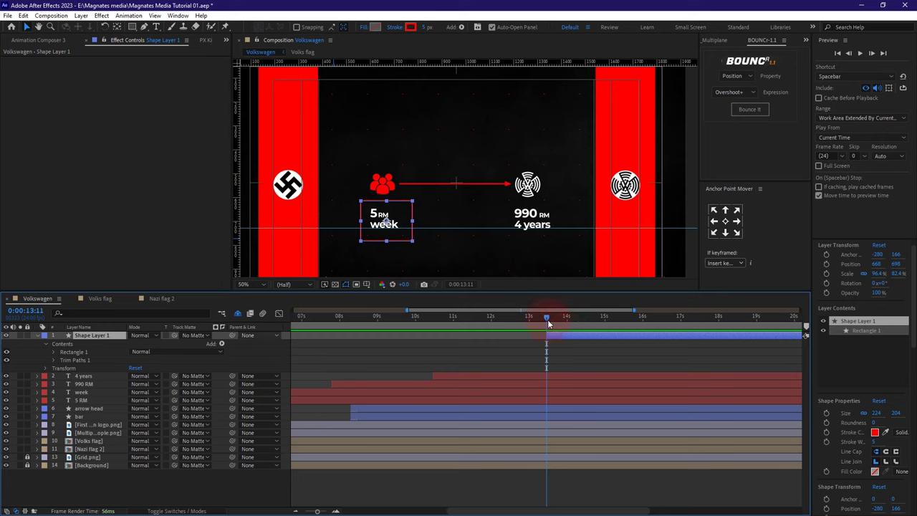
- Keyframe the frame's Trim Paths End from 0% at 0:00:13:11 to 100% at 0:00:17:12
{"action": "left_click", "coordinate": [52, 360]}
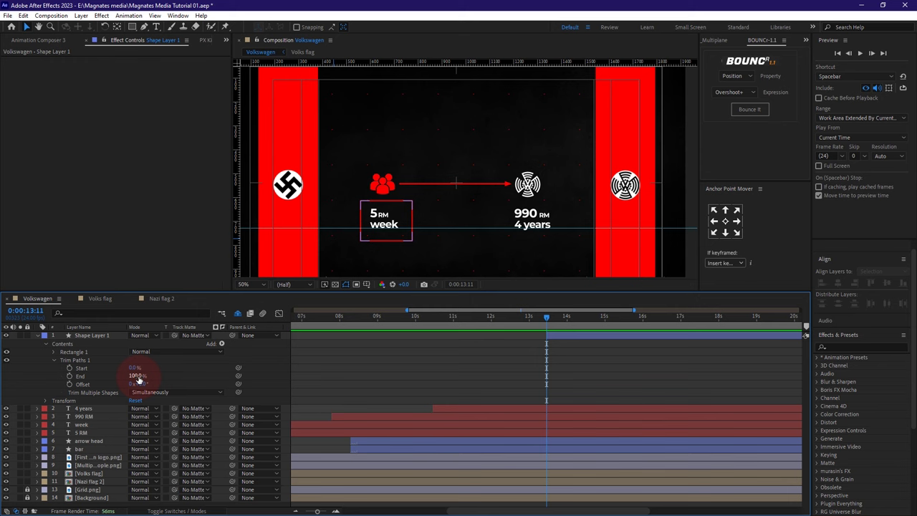
{"action": "left_click_drag", "start_coordinate": [138, 378], "coordinate": [53, 381]}
{"action": "left_click", "coordinate": [69, 375]}
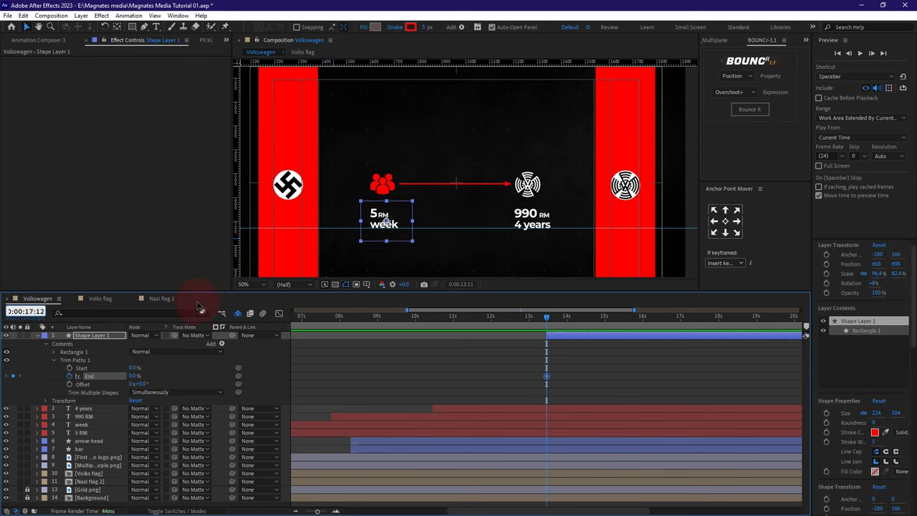
{"action": "key", "text": "Return"}
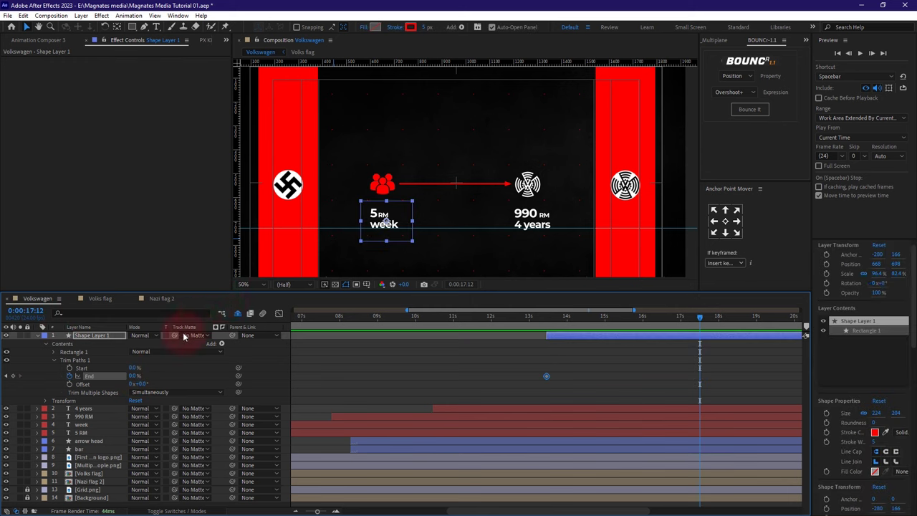
{"action": "left_click_drag", "start_coordinate": [133, 377], "coordinate": [569, 374]}
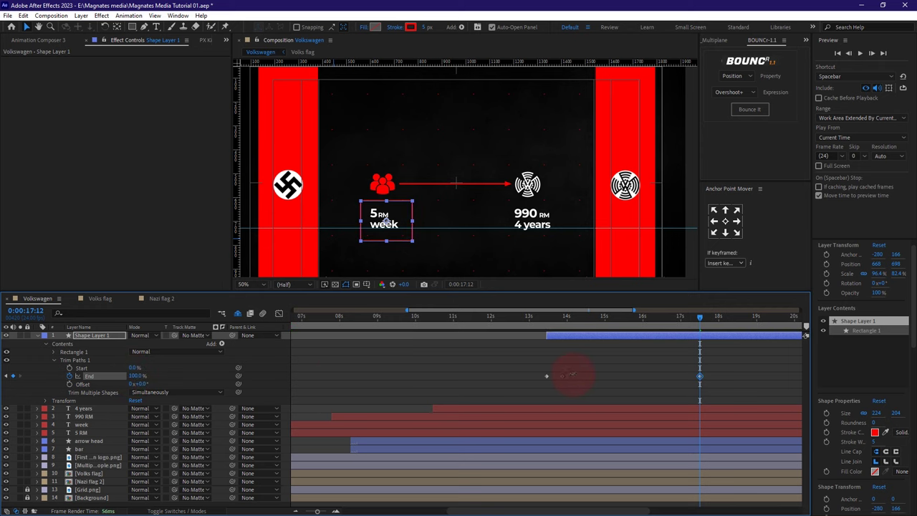
- Apply Easy Ease to both Trim Paths End keyframes of the frame around "5 RM week"
{"action": "left_click_drag", "start_coordinate": [741, 383], "coordinate": [496, 360]}
{"action": "right_click", "coordinate": [699, 377]}
{"action": "mouse_move", "coordinate": [759, 368]}
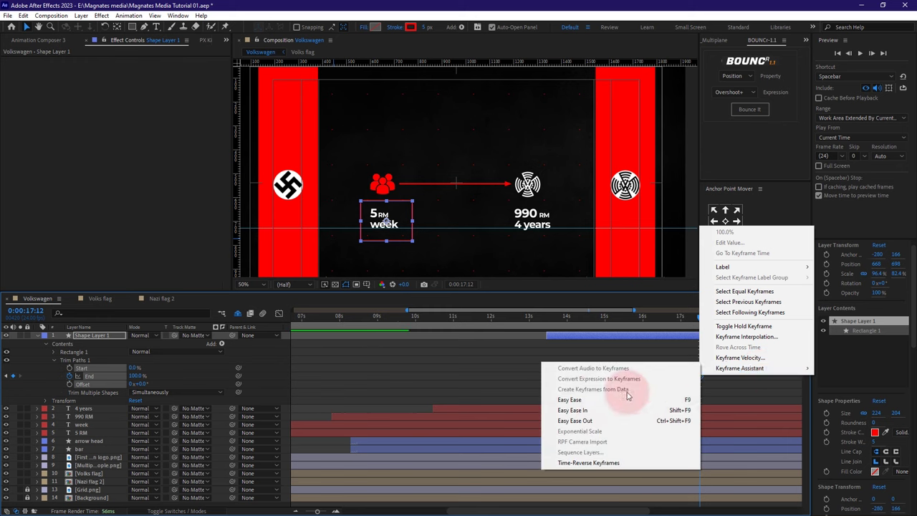
{"action": "left_click", "coordinate": [573, 399]}
- Reshape the frame's End speed curve to peak at the first keyframe and slow down gradually, and preview the drawing motion
{"action": "left_click", "coordinate": [278, 316]}
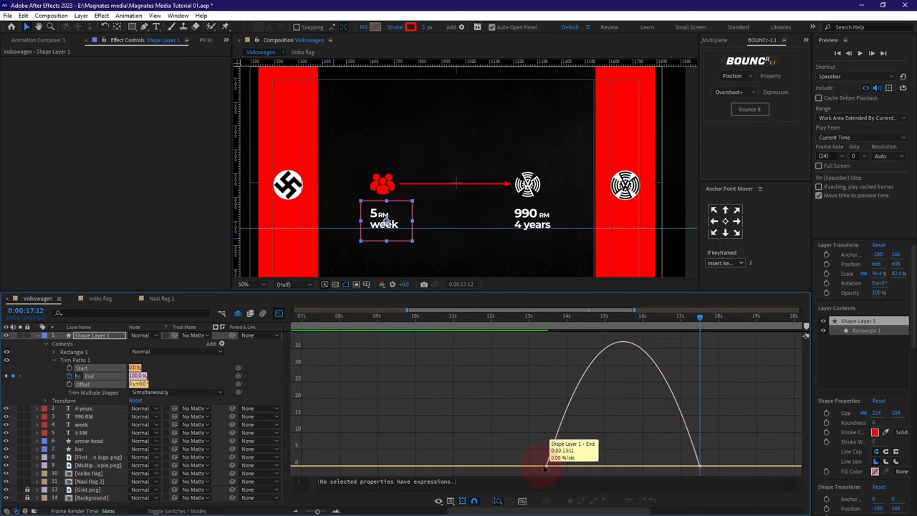
{"action": "left_click_drag", "start_coordinate": [572, 466], "coordinate": [530, 471]}
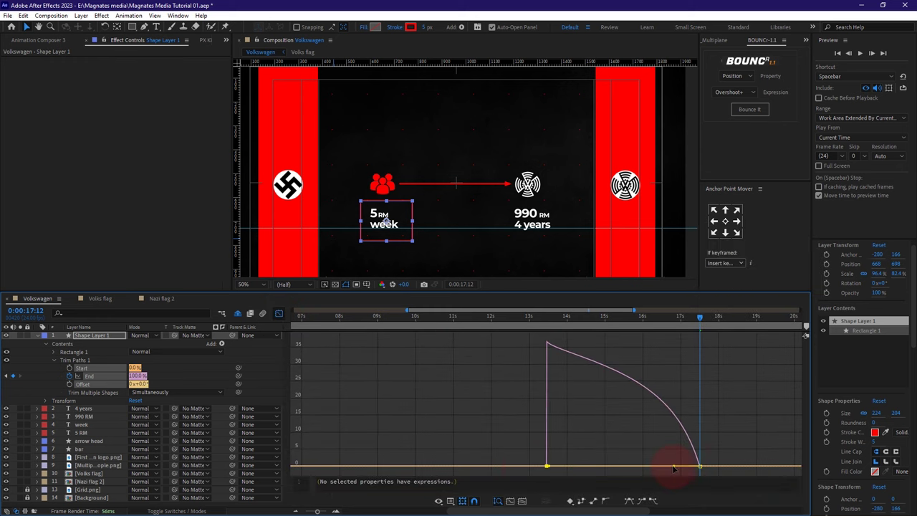
{"action": "left_click_drag", "start_coordinate": [674, 466], "coordinate": [635, 469]}
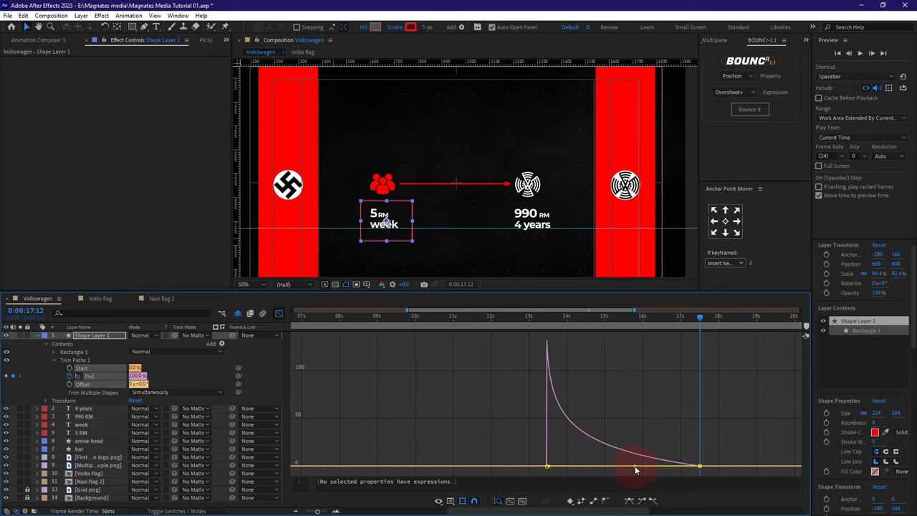
{"action": "left_click", "coordinate": [278, 313]}
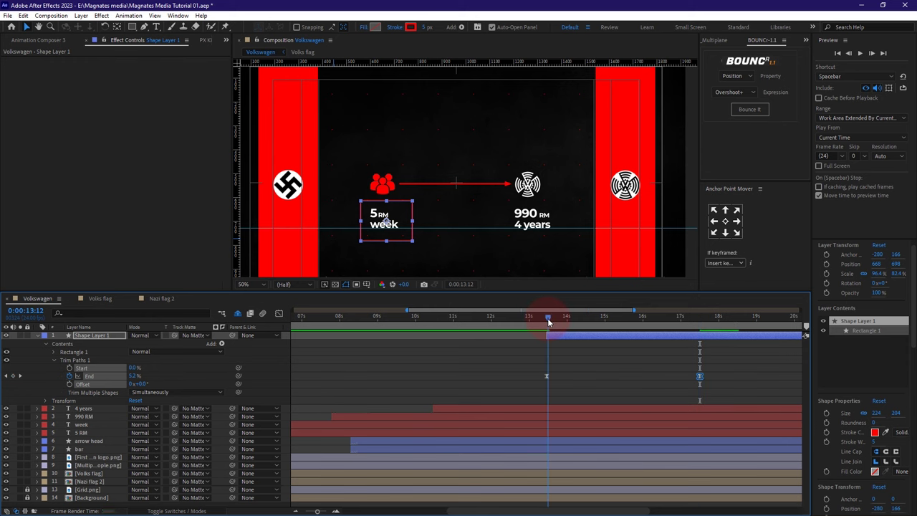
{"action": "left_click", "coordinate": [562, 317]}
{"action": "left_click_drag", "start_coordinate": [591, 321], "coordinate": [695, 326]}
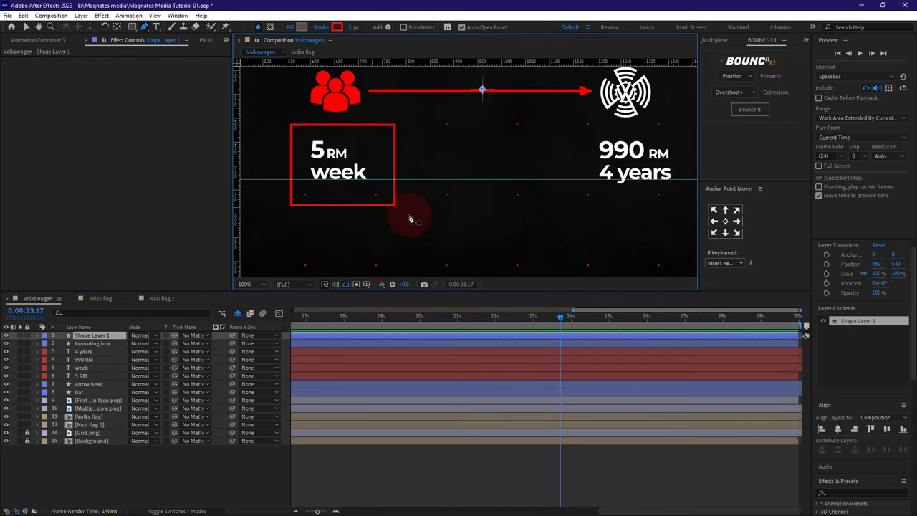
- Draw an unfilled check mark over the frame's lower-right corner with the Pen tool, using an 11 px stroke in 00FF00
{"action": "left_click", "coordinate": [367, 197]}
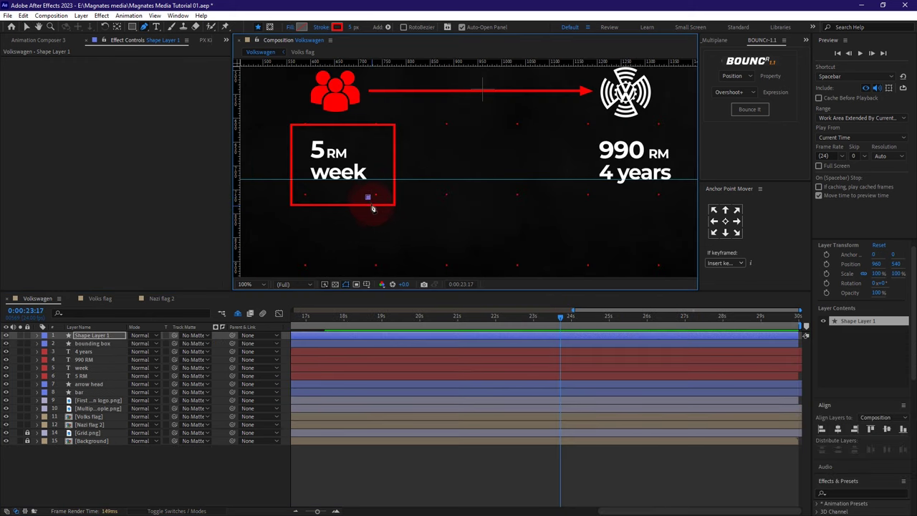
{"action": "left_click", "coordinate": [372, 208]}
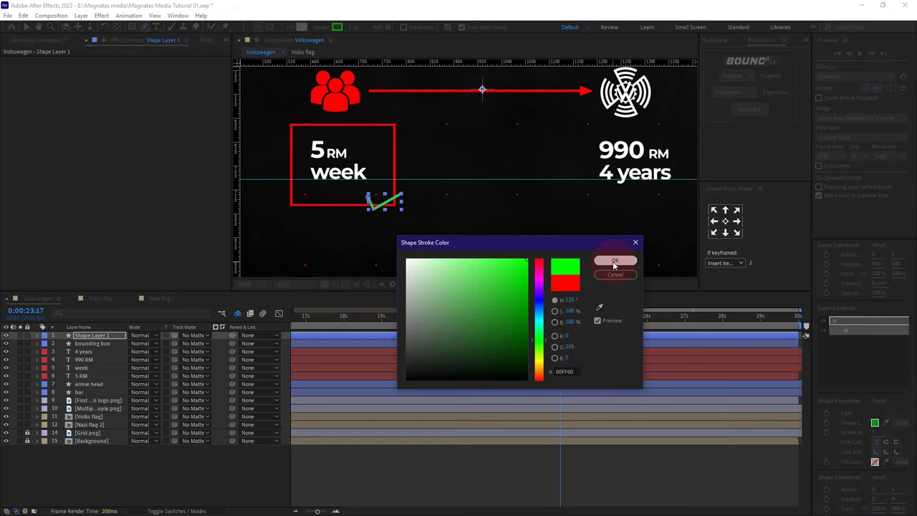
{"action": "left_click", "coordinate": [613, 262]}
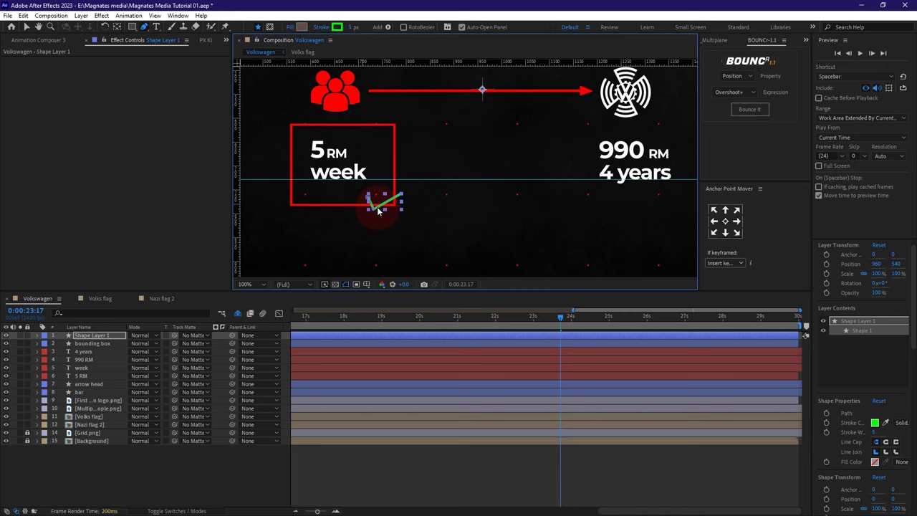
{"action": "left_click", "coordinate": [350, 27]}
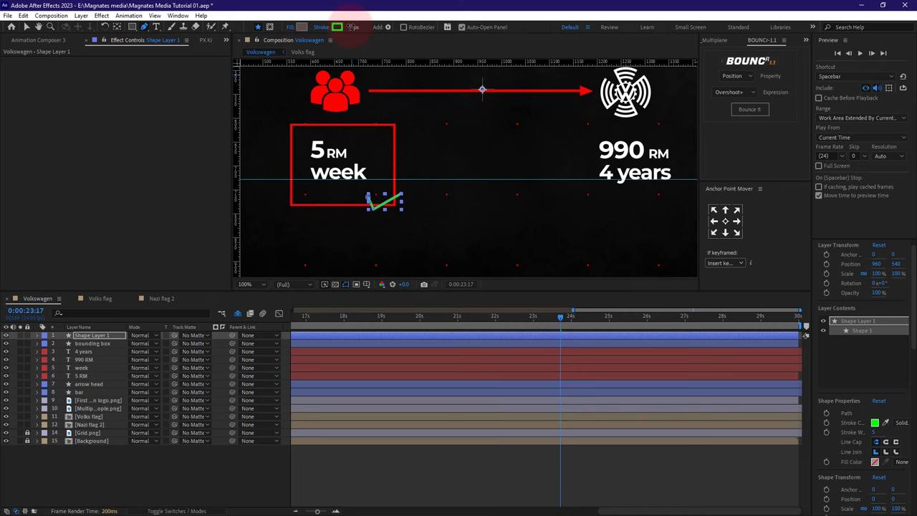
{"action": "left_click_drag", "start_coordinate": [351, 27], "coordinate": [379, 27]}
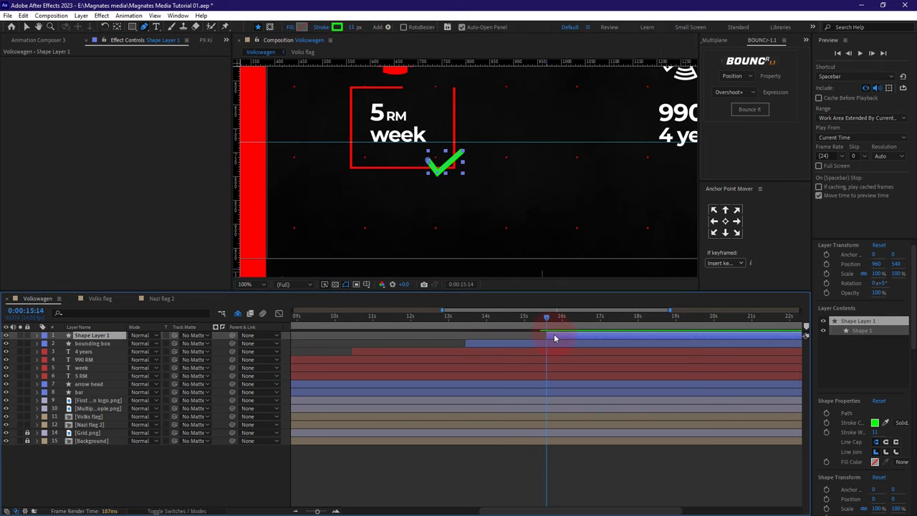
- Add Trim Paths to the green check mark's shape layer
{"action": "left_click", "coordinate": [40, 336]}
{"action": "left_click", "coordinate": [38, 336]}
{"action": "left_click", "coordinate": [223, 344]}
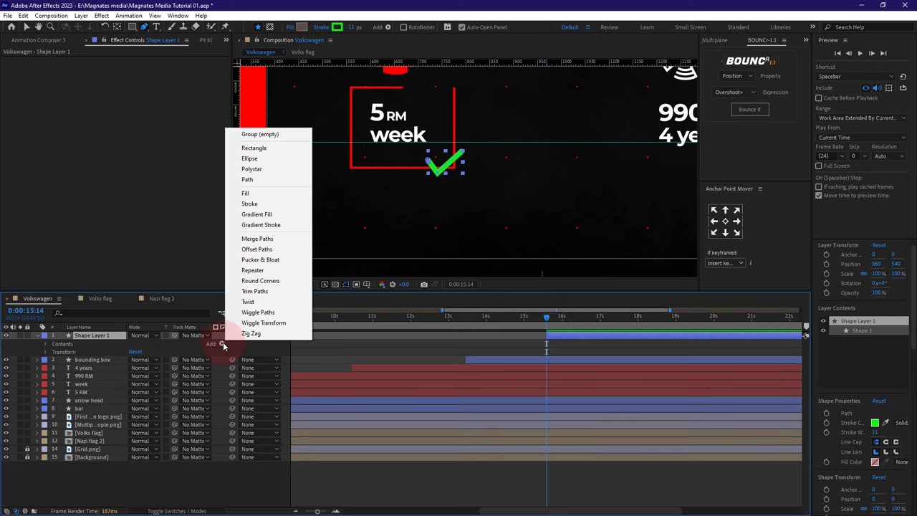
{"action": "left_click", "coordinate": [261, 291]}
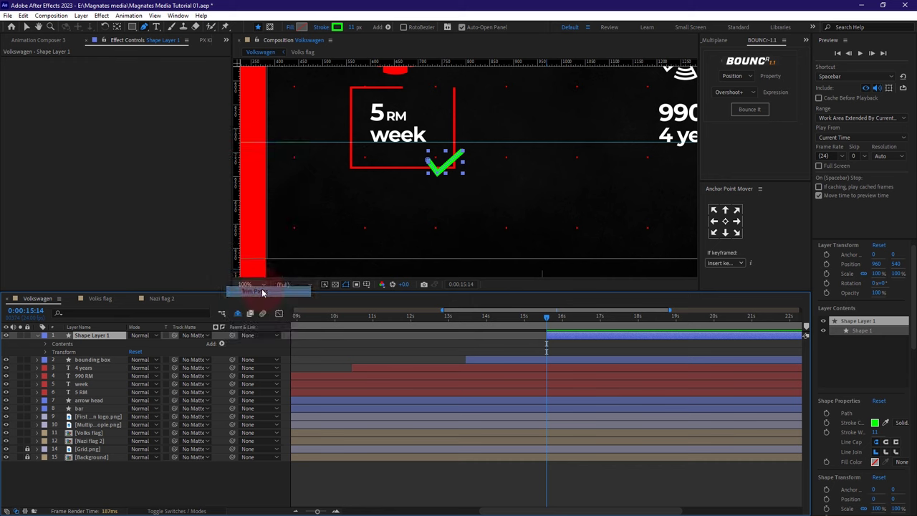
- Keyframe the check mark's Trim Paths End from 0% at 0:00:15:14 to 100% at 0:00:16:08
{"action": "left_click", "coordinate": [55, 360]}
{"action": "left_click", "coordinate": [70, 376]}
{"action": "left_click_drag", "start_coordinate": [136, 377], "coordinate": [2, 394]}
{"action": "left_click_drag", "start_coordinate": [129, 375], "coordinate": [419, 374]}
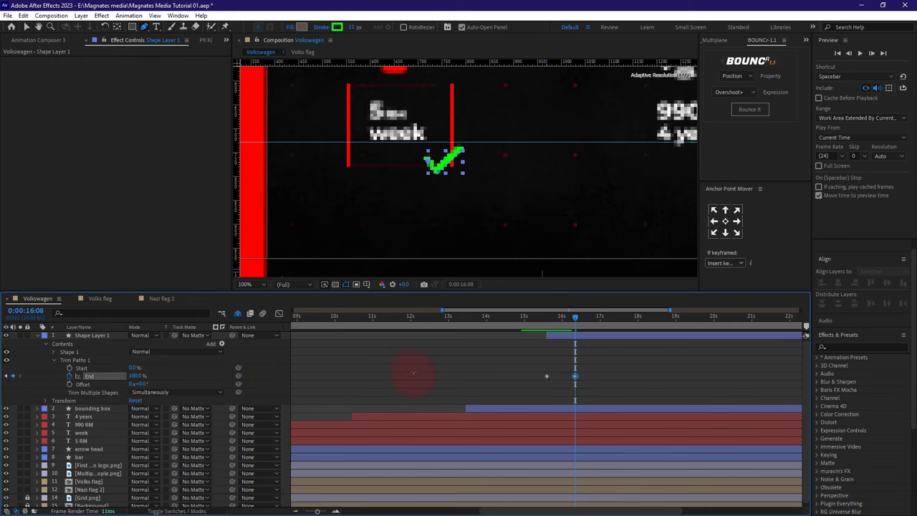
- Apply Easy Ease to the check mark's End keyframes and shape the speed curve to peak at the start and taper off
{"action": "left_click_drag", "start_coordinate": [585, 384], "coordinate": [518, 371]}
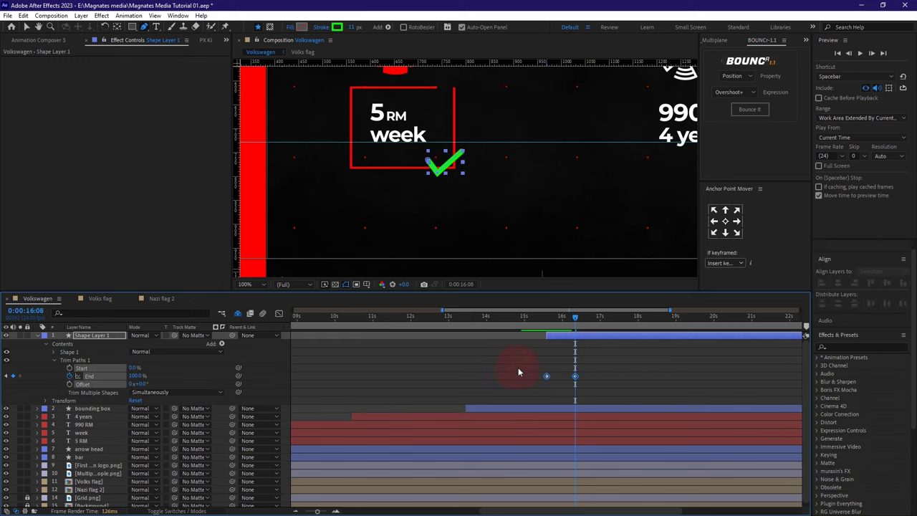
{"action": "right_click", "coordinate": [576, 377]}
{"action": "mouse_move", "coordinate": [635, 358]}
{"action": "left_click", "coordinate": [723, 397]}
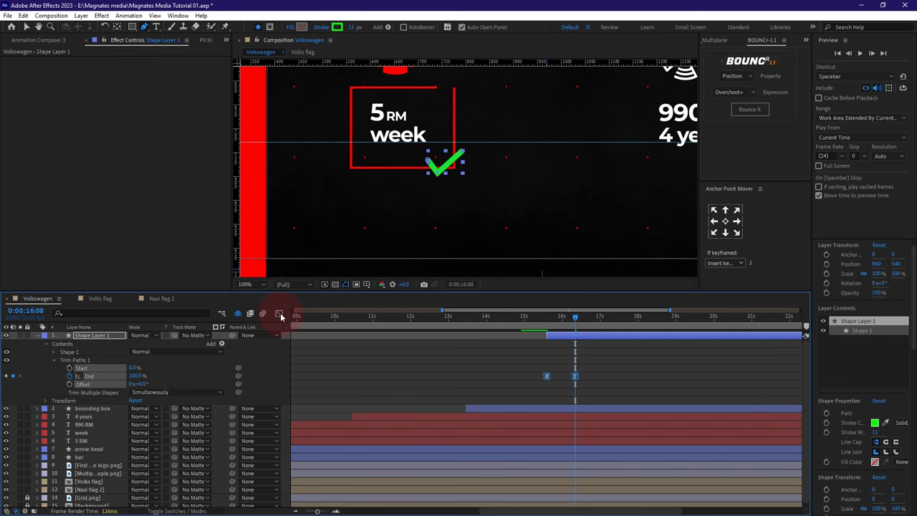
{"action": "left_click", "coordinate": [280, 315]}
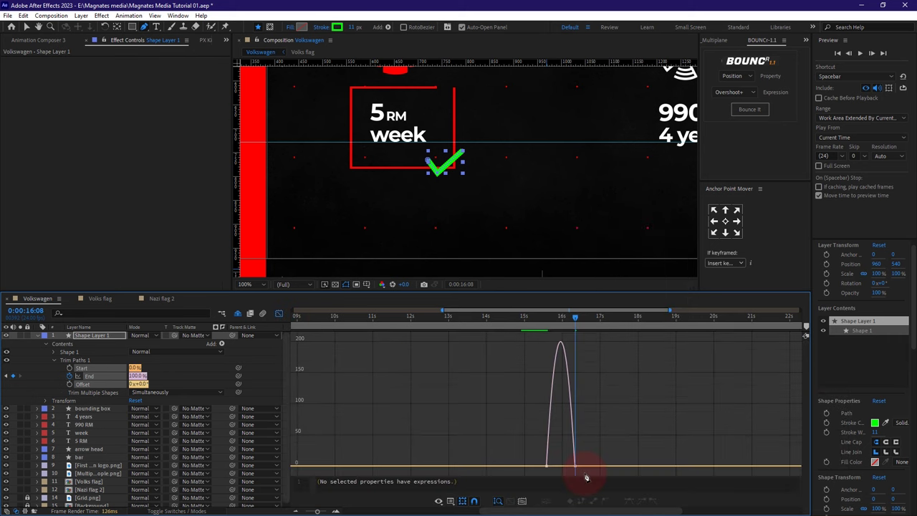
{"action": "left_click_drag", "start_coordinate": [534, 467], "coordinate": [527, 468]}
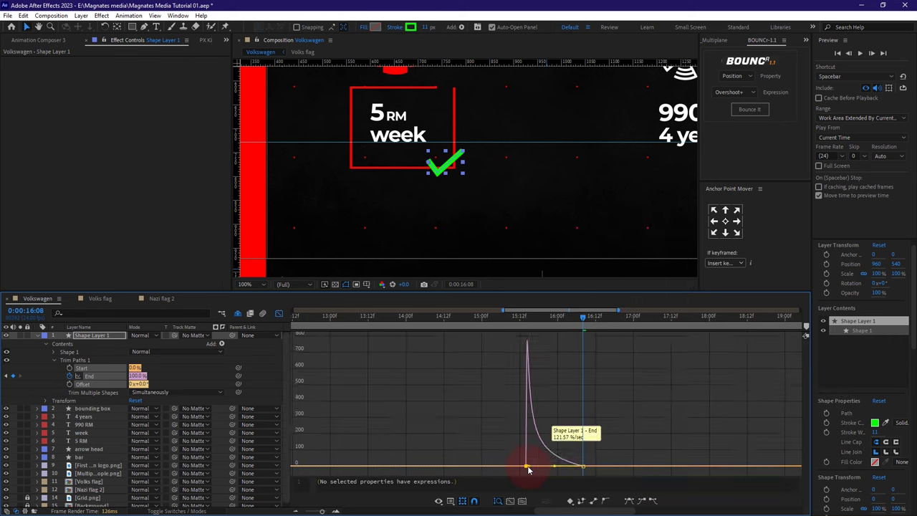
{"action": "left_click", "coordinate": [278, 314]}
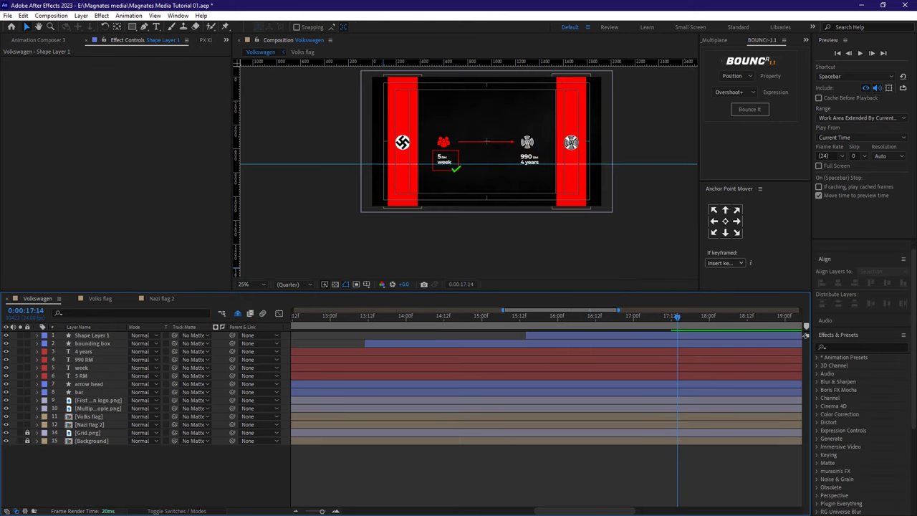
- Add a null object to the composition and rename the green check mark's shape layer as Check mark
{"action": "left_click", "coordinate": [81, 15]}
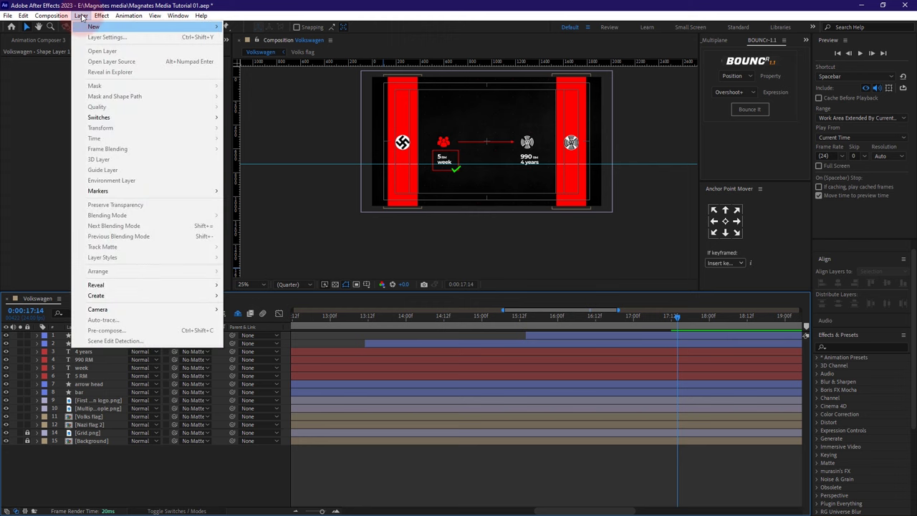
{"action": "left_click", "coordinate": [270, 68]}
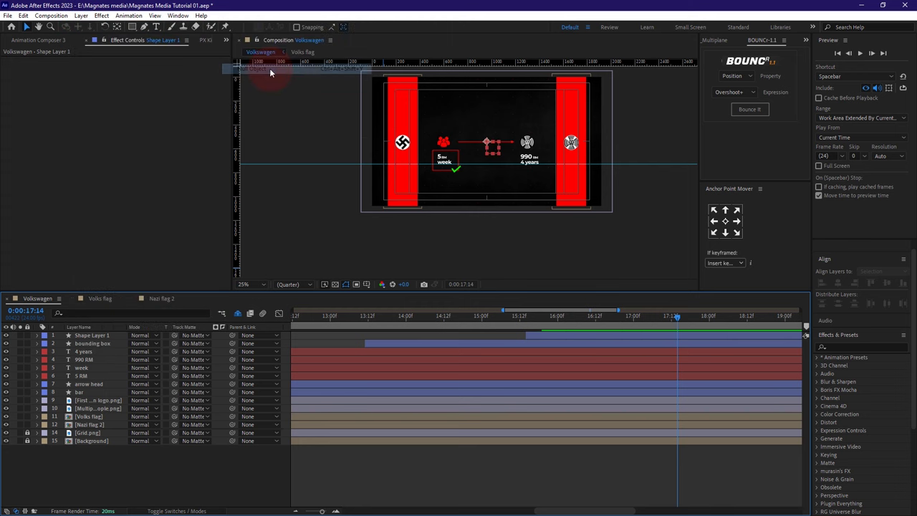
{"action": "left_click", "coordinate": [95, 342]}
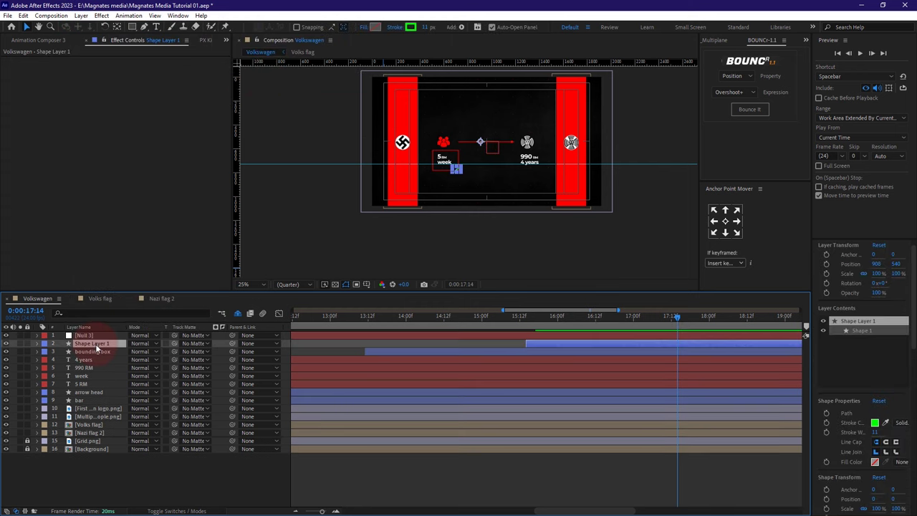
{"action": "right_click", "coordinate": [97, 346]}
{"action": "left_click", "coordinate": [123, 316]}
{"action": "type", "text": "Check mark"}
{"action": "key", "text": "Return"}
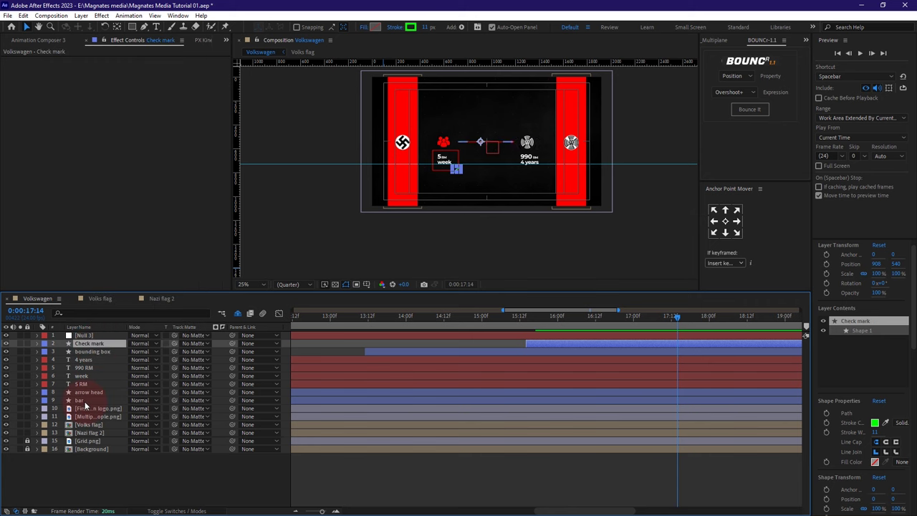
- Parent the layers from Check mark down to the people image to the null, and set the null's Position to 960, 438
{"action": "left_click", "coordinate": [84, 401], "text": "shift"}
{"action": "left_click", "coordinate": [85, 416]}
{"action": "left_click", "coordinate": [171, 344], "text": "shift"}
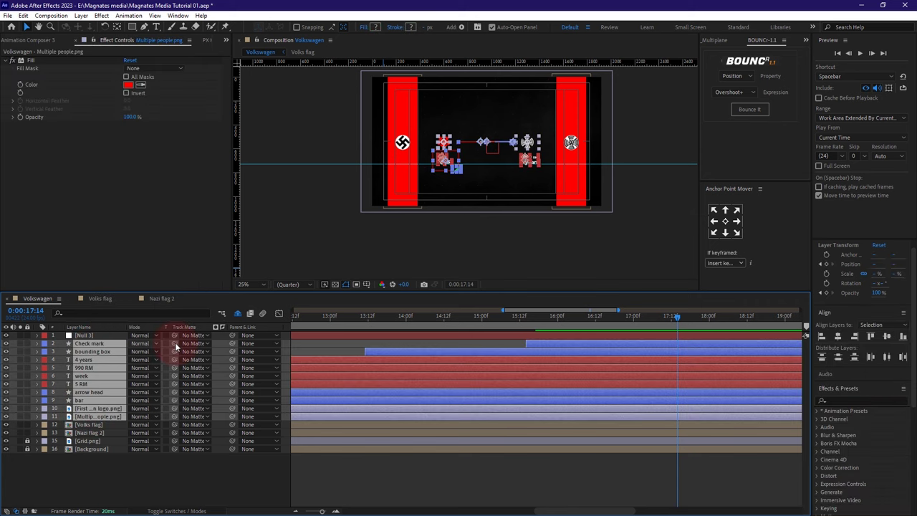
{"action": "left_click_drag", "start_coordinate": [231, 343], "coordinate": [129, 343]}
{"action": "left_click", "coordinate": [100, 333]}
{"action": "key", "text": "p"}
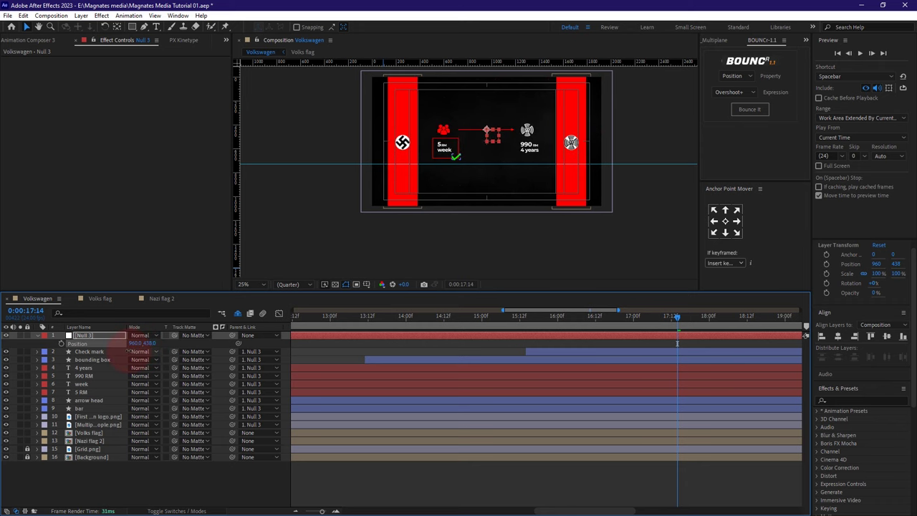
- Remove the positioning null without moving its child layers, and add a fresh null at 960, 540
{"action": "left_click", "coordinate": [121, 478]}
{"action": "left_click", "coordinate": [83, 336]}
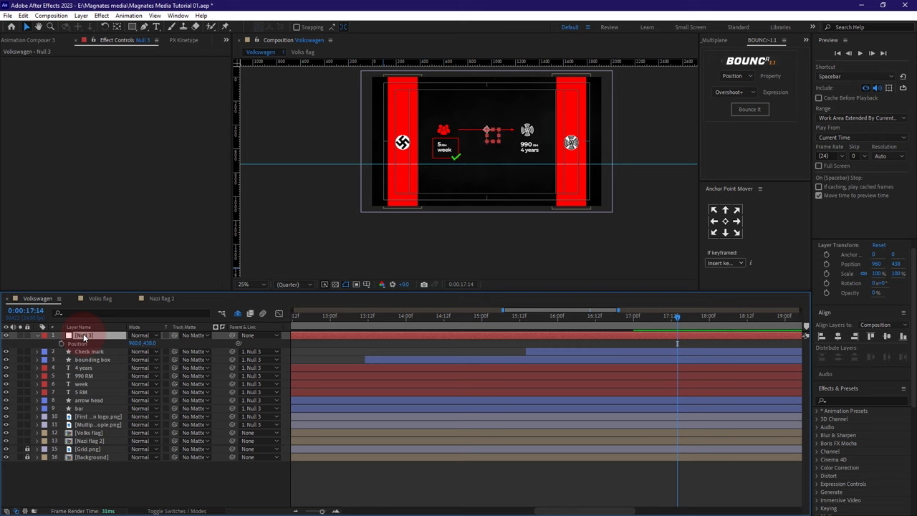
{"action": "key", "text": "ctrl+z"}
{"action": "key", "text": "ctrl+z"}
- Duplicate the null layer and rename the lower copy as Wiggle Null
{"action": "left_click", "coordinate": [86, 336]}
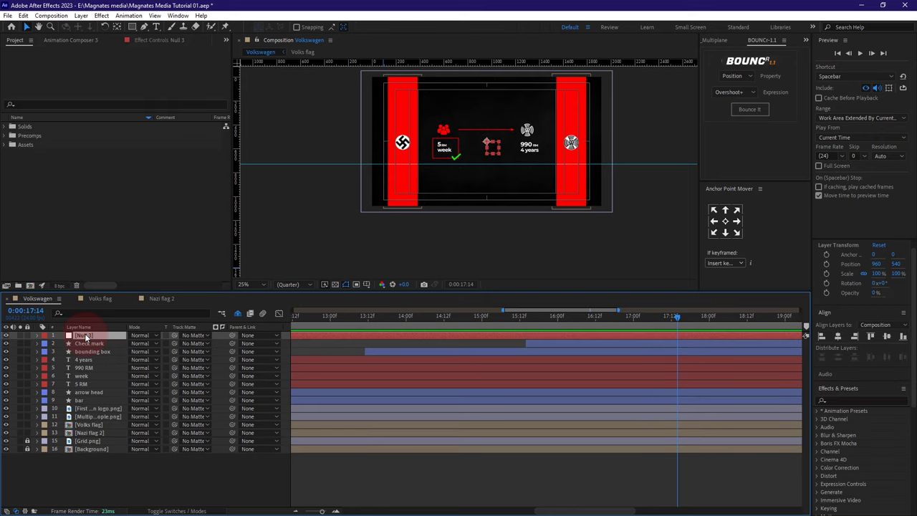
{"action": "key", "text": "ctrl+d"}
{"action": "left_click", "coordinate": [86, 344]}
{"action": "right_click", "coordinate": [87, 345]}
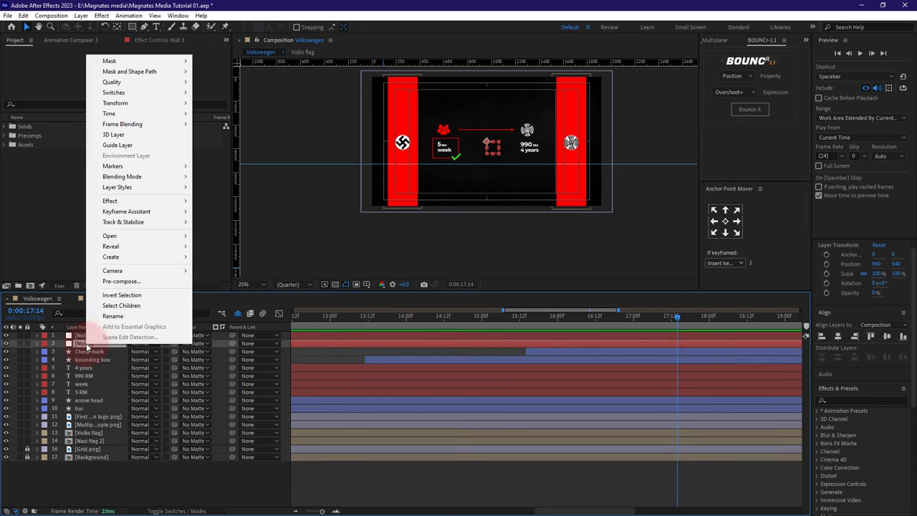
{"action": "left_click", "coordinate": [136, 317]}
{"action": "key", "text": "Return"}
{"action": "type", "text": "W"}
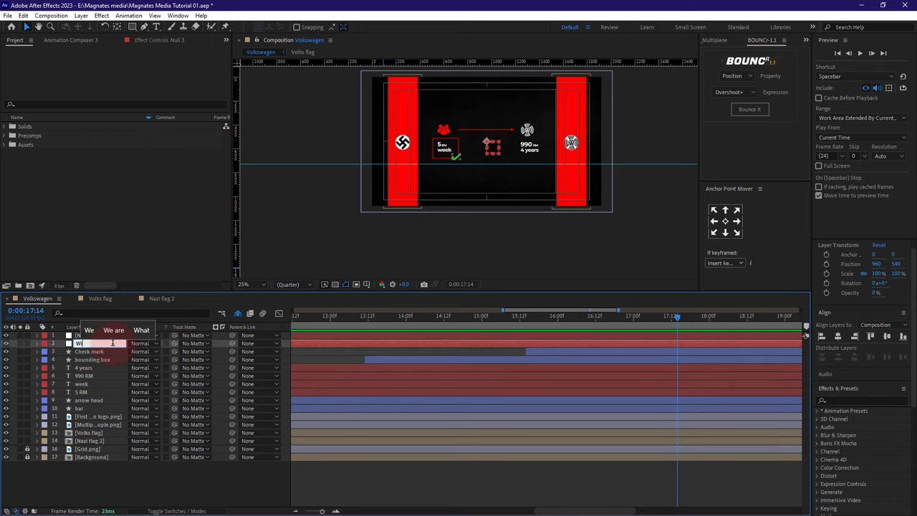
{"action": "type", "text": "iggle Null"}
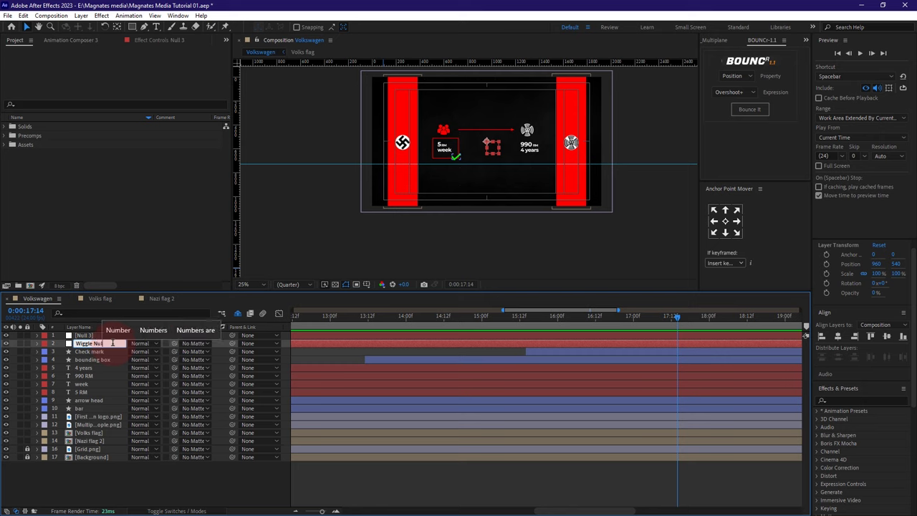
{"action": "key", "text": "Return"}
- Rename the uppermost null layer as Controller
{"action": "right_click", "coordinate": [93, 329]}
{"action": "left_click", "coordinate": [108, 307]}
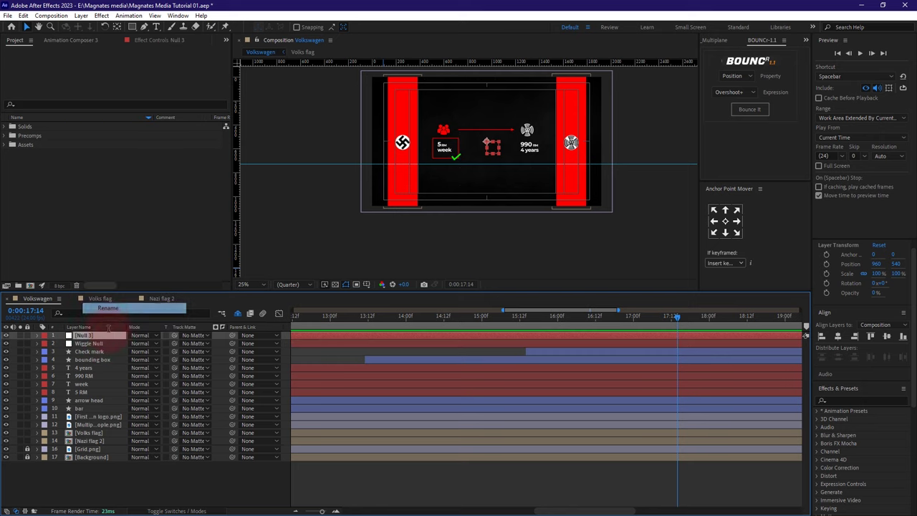
{"action": "type", "text": "Controller"}
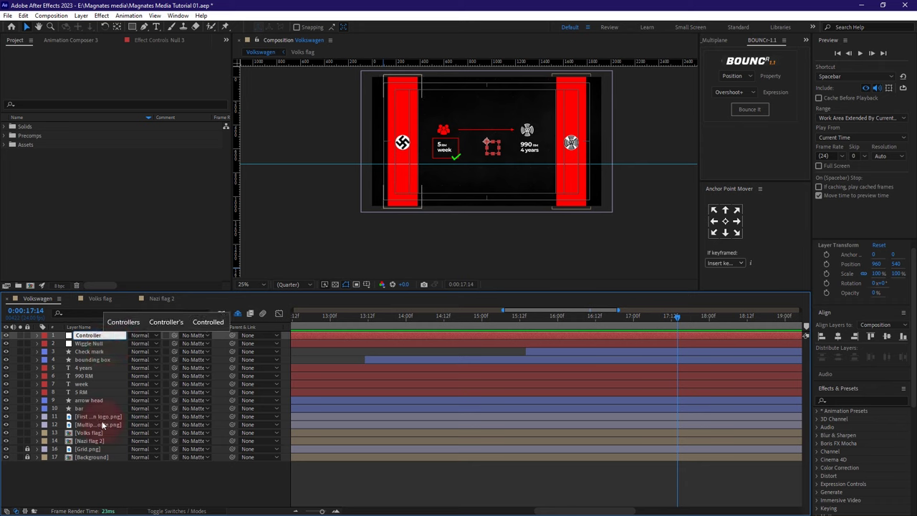
{"action": "left_click", "coordinate": [94, 481]}
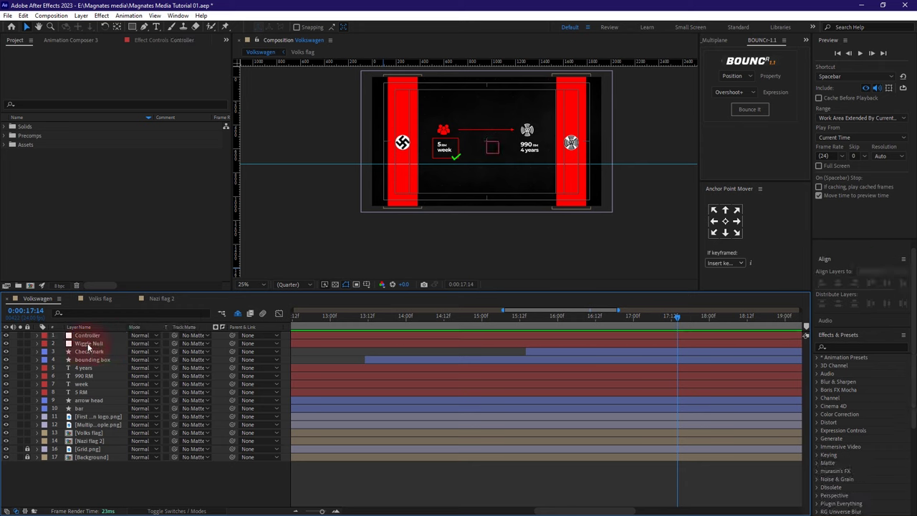
- Make the layers from Controller down to the multiple people image 3D layers
{"action": "left_click", "coordinate": [83, 425]}
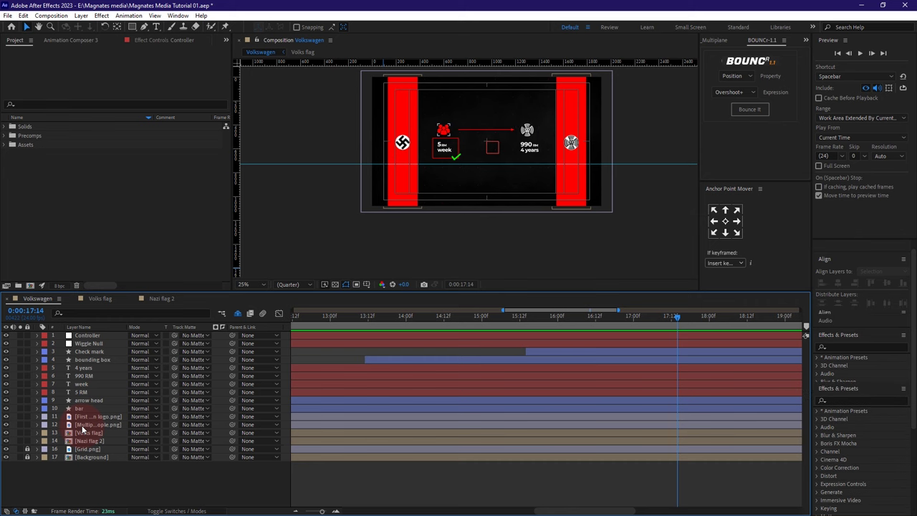
{"action": "left_click", "coordinate": [95, 334], "text": "shift"}
{"action": "key", "text": "F4"}
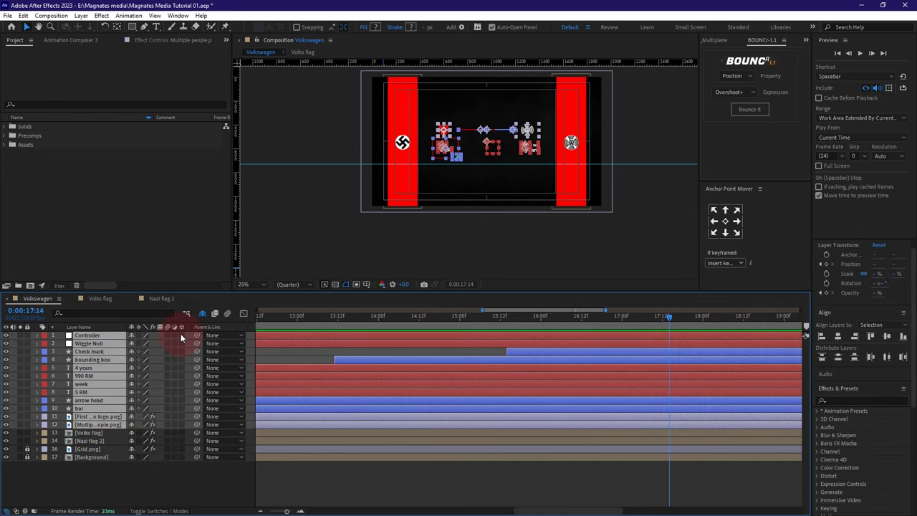
{"action": "left_click", "coordinate": [181, 336]}
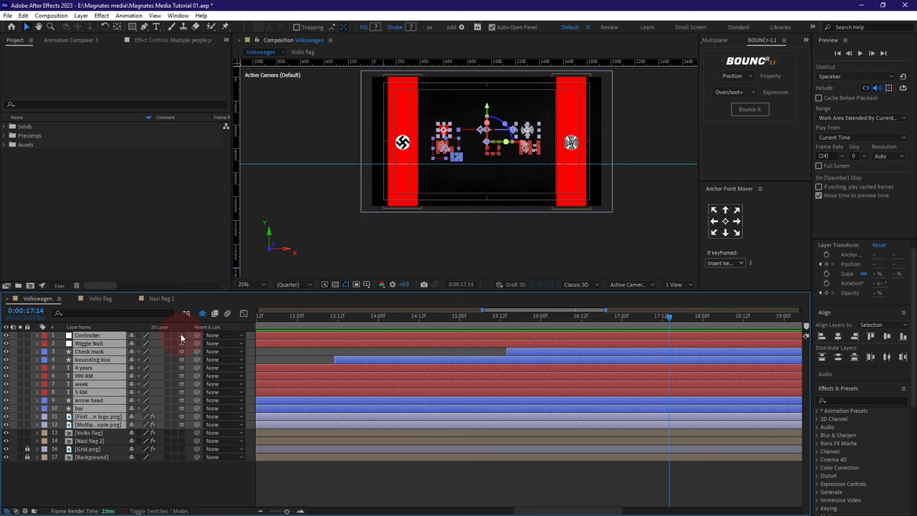
{"action": "left_click", "coordinate": [133, 475]}
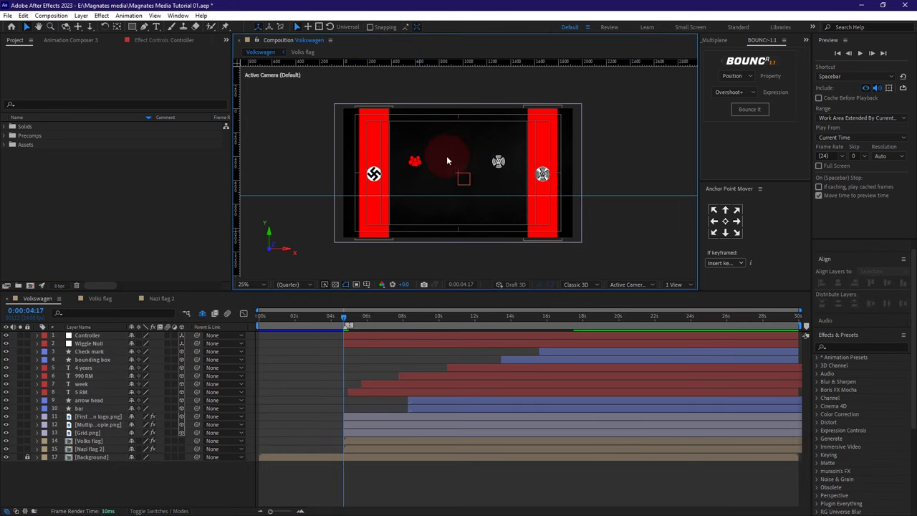
- Move the Controller null below Wiggle Null and parent the layers from Check mark through Grid.png to Controller
{"action": "left_click_drag", "start_coordinate": [90, 337], "coordinate": [90, 349]}
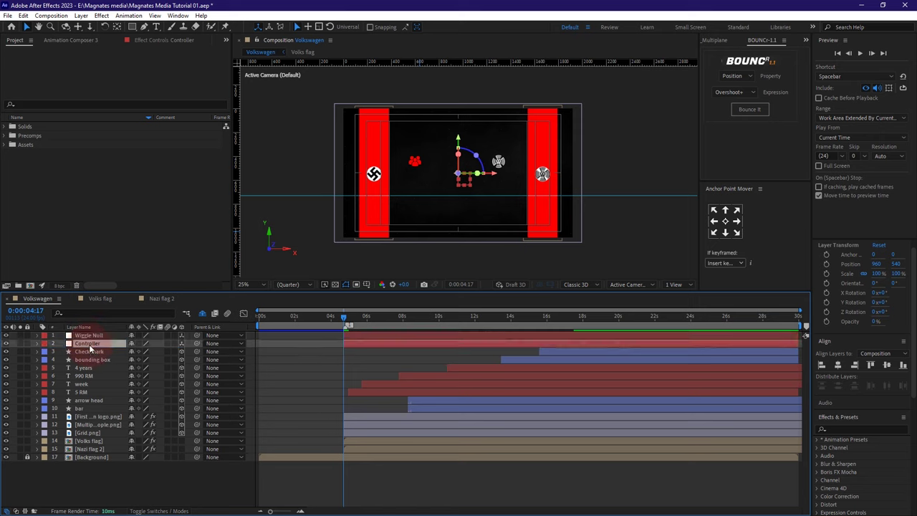
{"action": "left_click", "coordinate": [89, 433]}
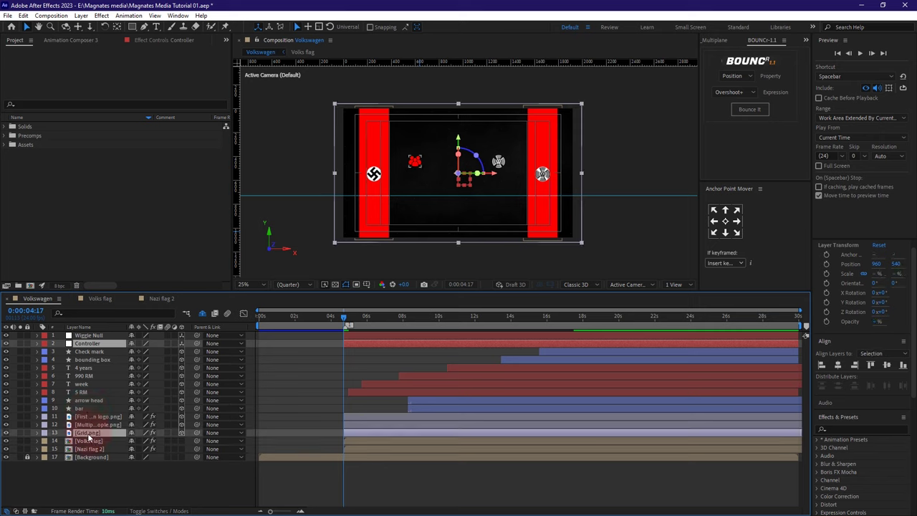
{"action": "left_click", "coordinate": [96, 351]}
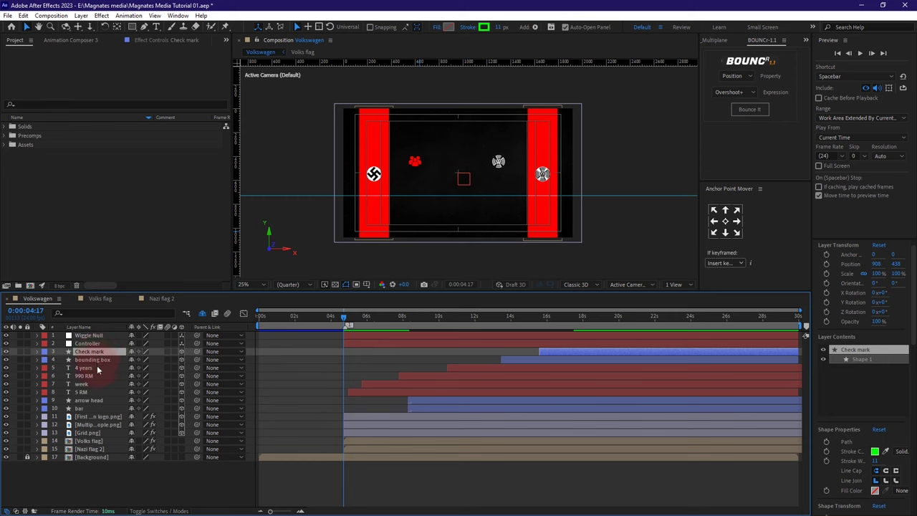
{"action": "left_click", "coordinate": [90, 433], "text": "shift"}
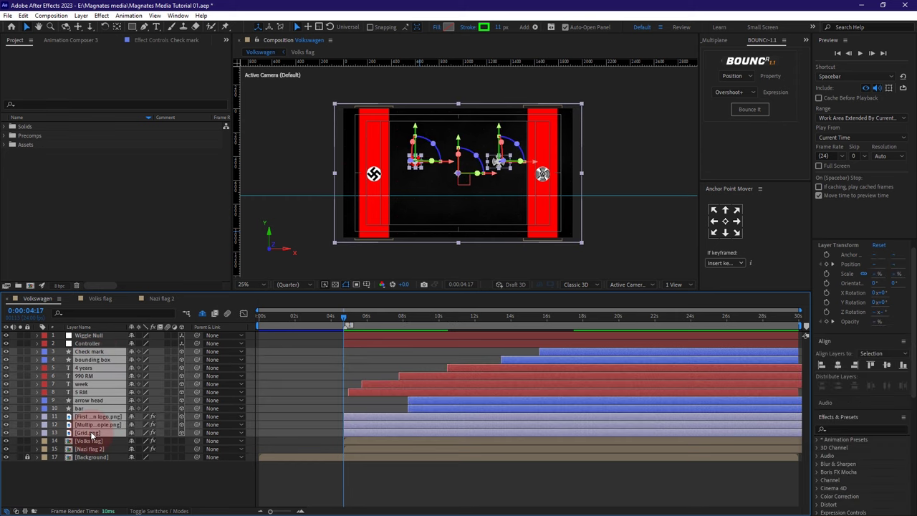
{"action": "left_click_drag", "start_coordinate": [198, 353], "coordinate": [102, 480]}
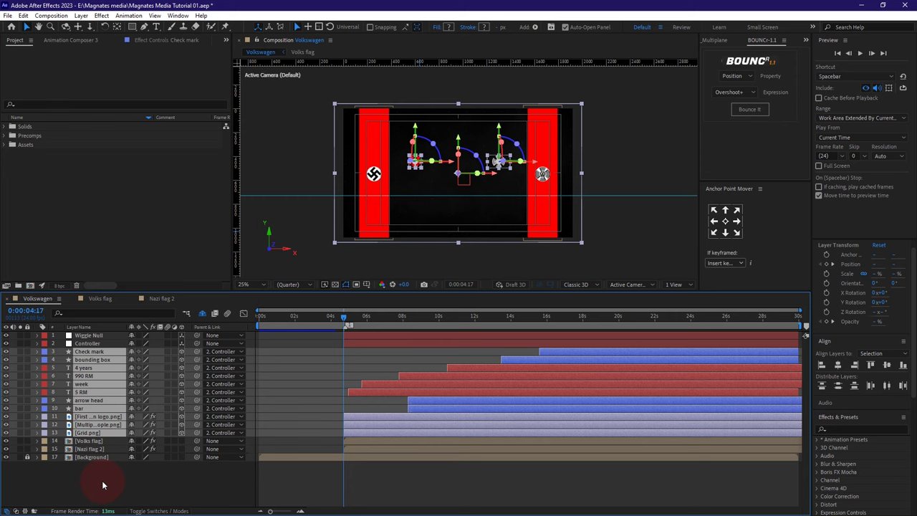
{"action": "left_click", "coordinate": [102, 480]}
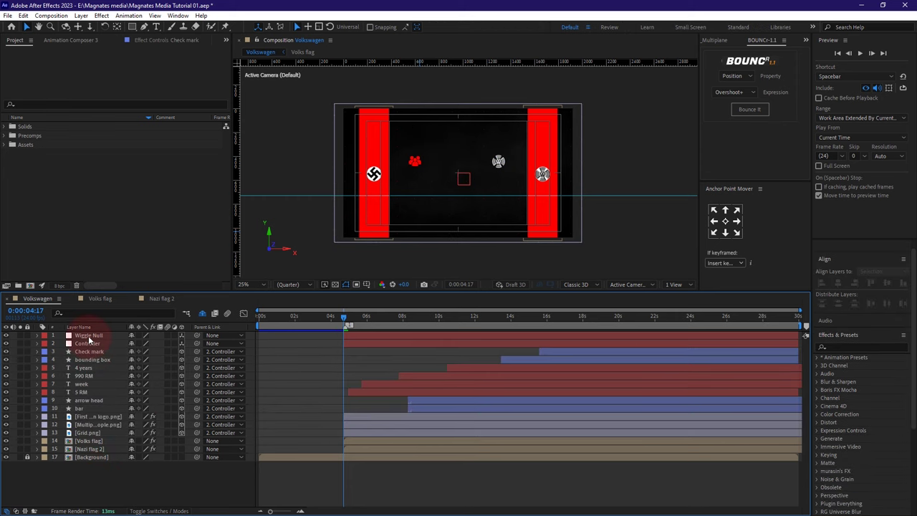
- Parent the Controller null to Wiggle Null
{"action": "left_click", "coordinate": [88, 336]}
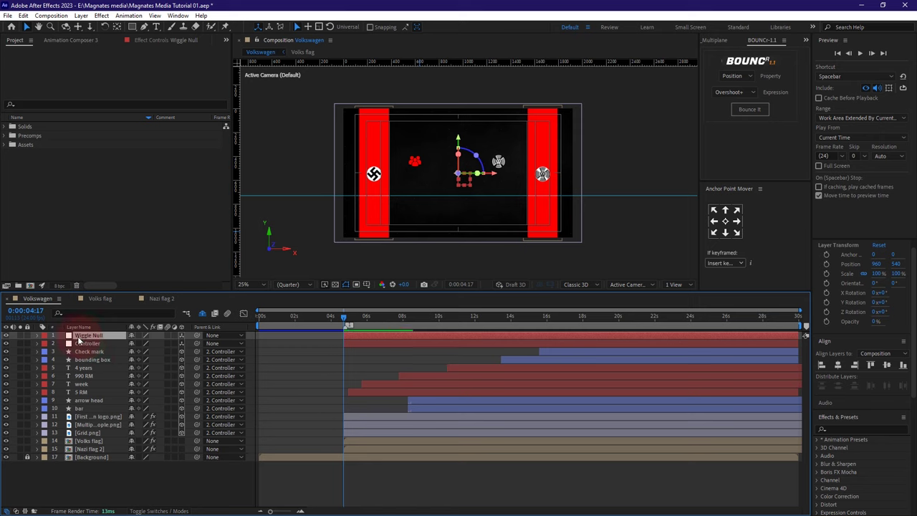
{"action": "left_click_drag", "start_coordinate": [197, 346], "coordinate": [102, 336]}
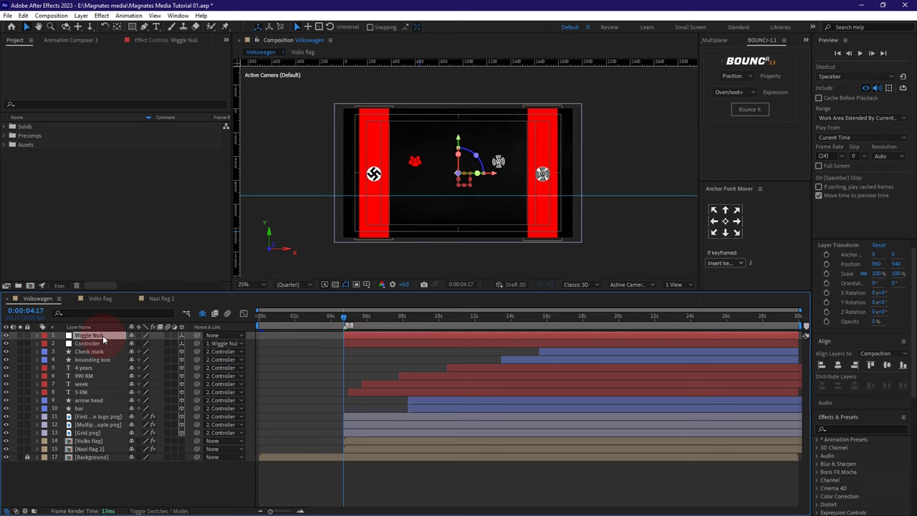
{"action": "left_click", "coordinate": [102, 479]}
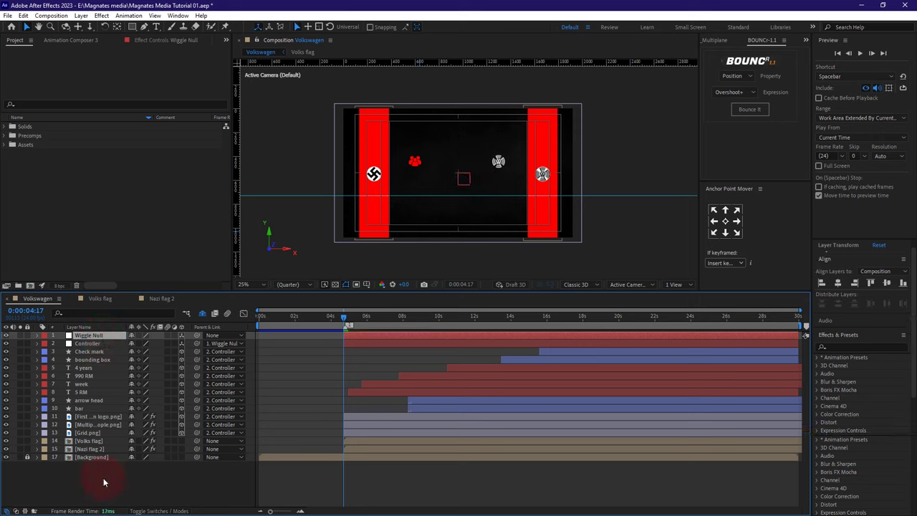
- Turn Wiggle Null back into a 2D layer, keeping Controller in 3D
{"action": "left_click", "coordinate": [97, 338]}
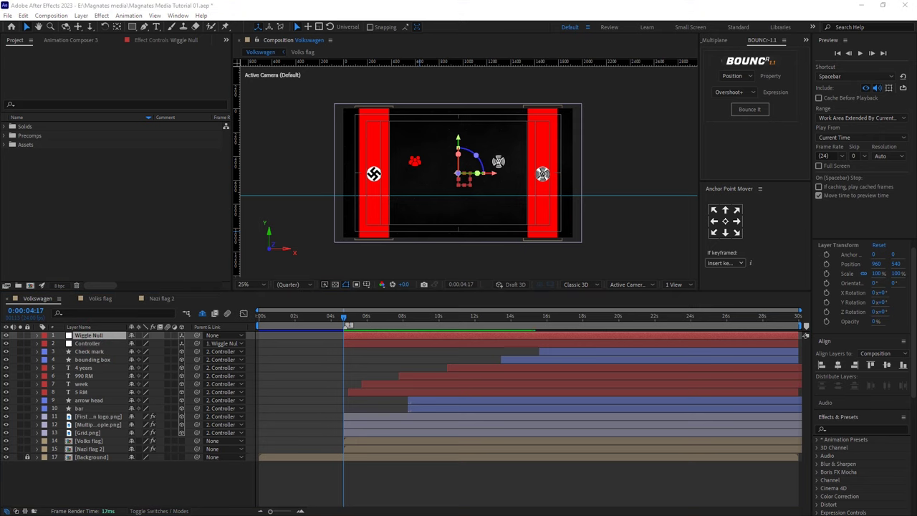
{"action": "left_click", "coordinate": [183, 344]}
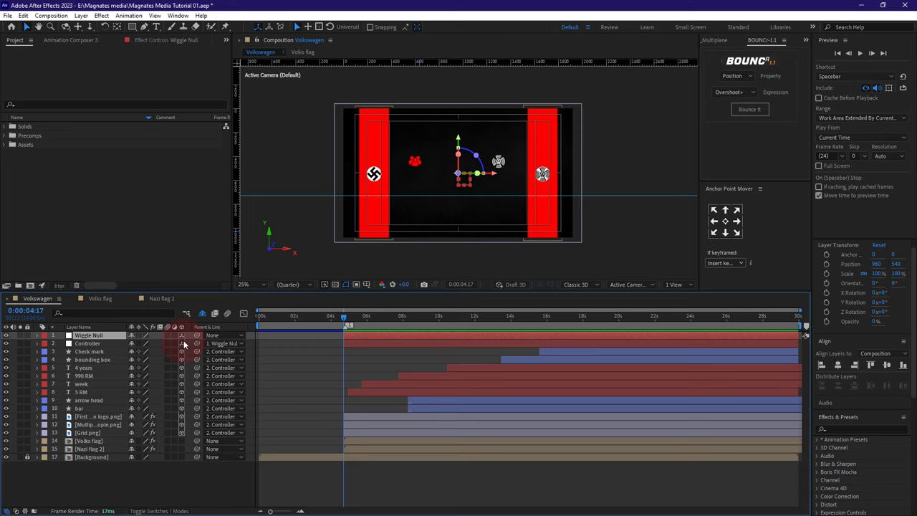
{"action": "left_click", "coordinate": [183, 334]}
{"action": "left_click", "coordinate": [493, 174]}
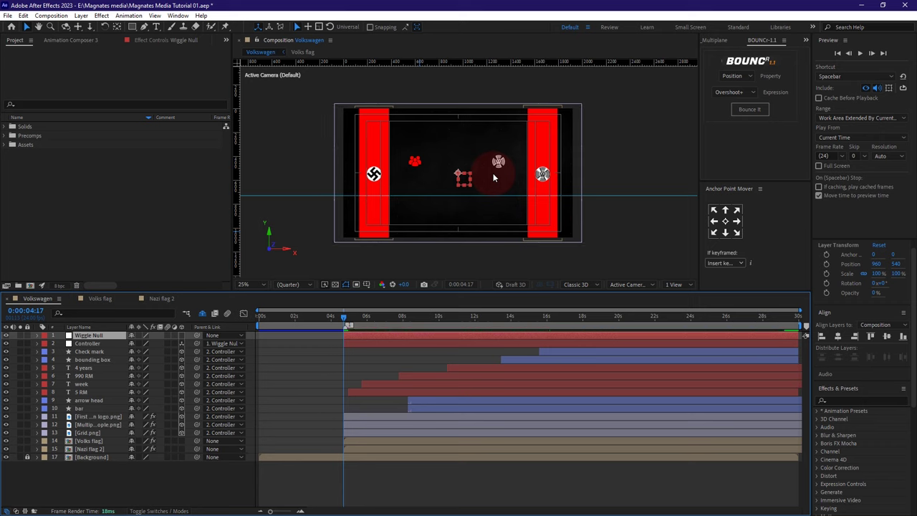
- Add the expression wiggle(1,5) to Wiggle Null's Position and scrub through the animation
{"action": "left_click", "coordinate": [107, 335]}
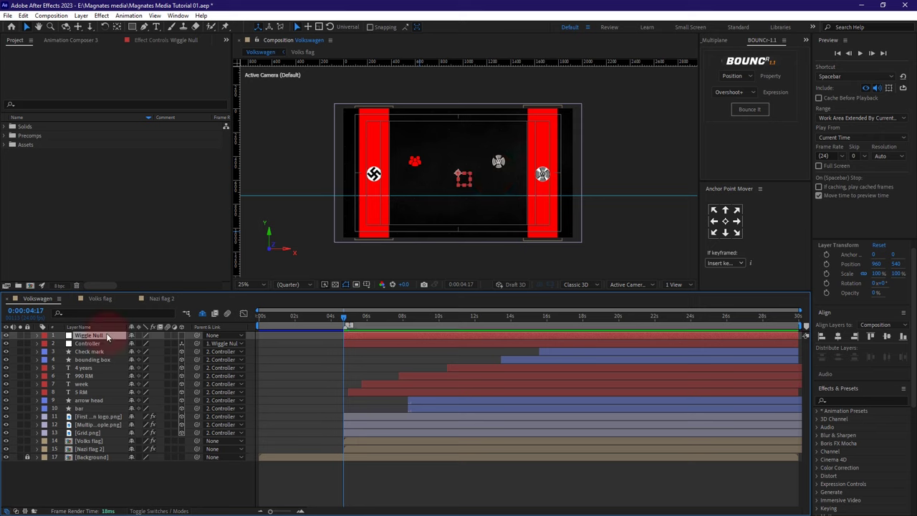
{"action": "key", "text": "p"}
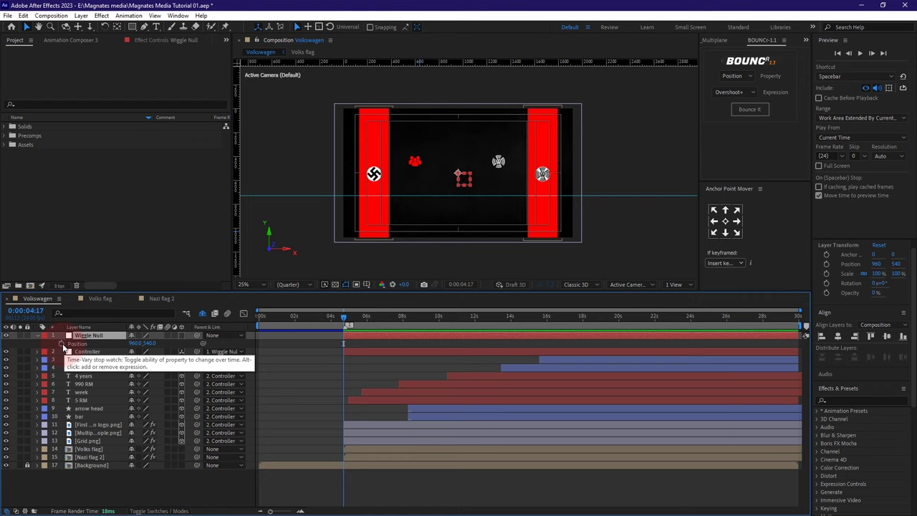
{"action": "left_click", "coordinate": [62, 344], "text": "alt"}
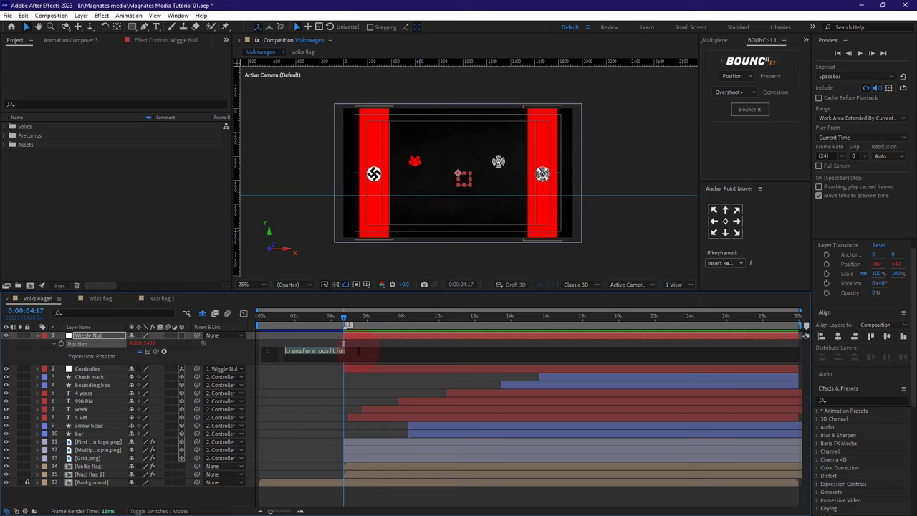
{"action": "type", "text": "wiggl"}
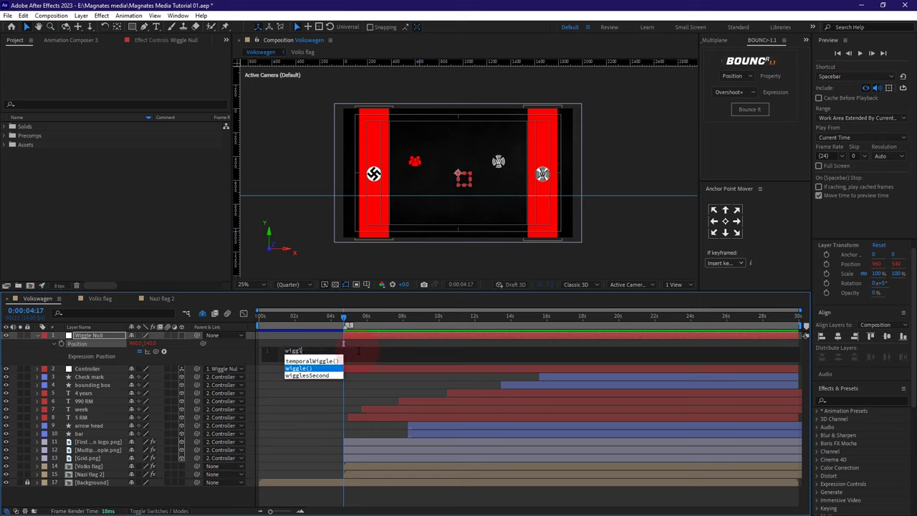
{"action": "type", "text": "w("}
{"action": "type", "text": "("}
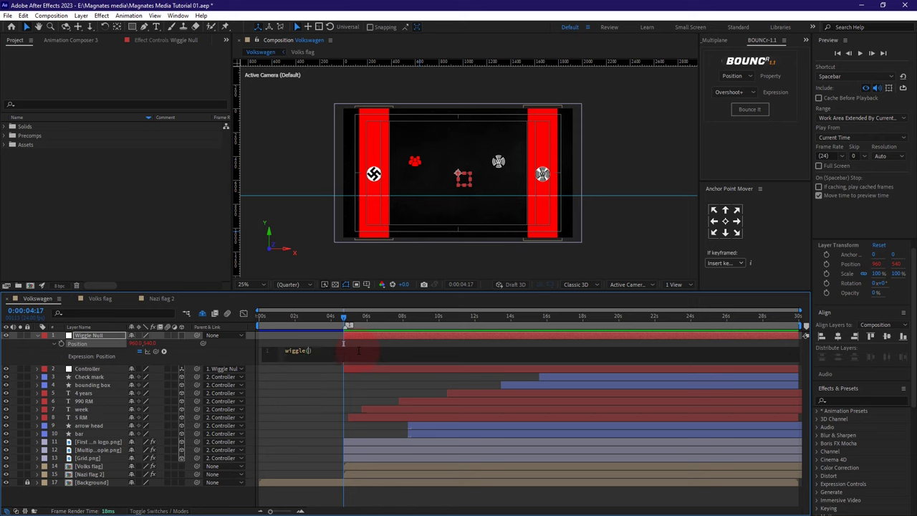
{"action": "type", "text": "1,5"}
{"action": "left_click_drag", "start_coordinate": [478, 319], "coordinate": [438, 319]}
- Keyframe the Controller null's Position at the start of its layer with a Z value of 150
{"action": "left_click", "coordinate": [89, 369]}
{"action": "left_click_drag", "start_coordinate": [350, 318], "coordinate": [347, 333]}
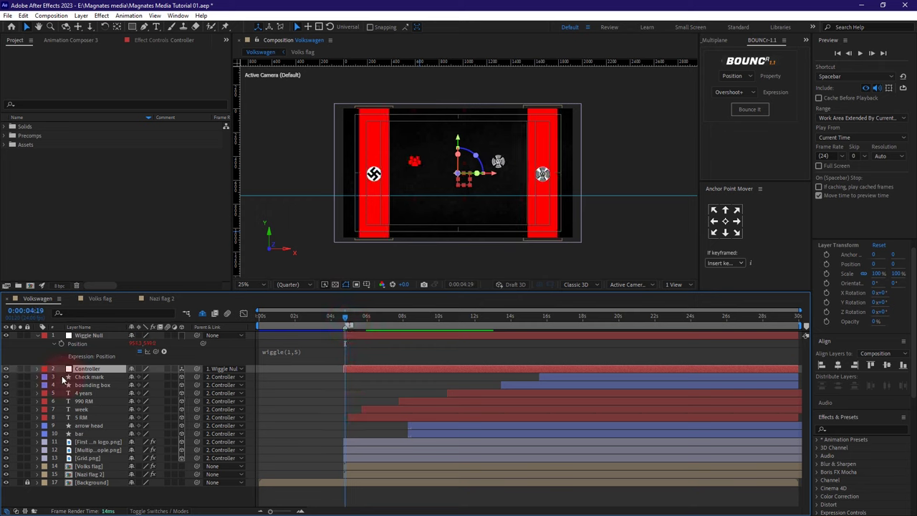
{"action": "key", "text": "p"}
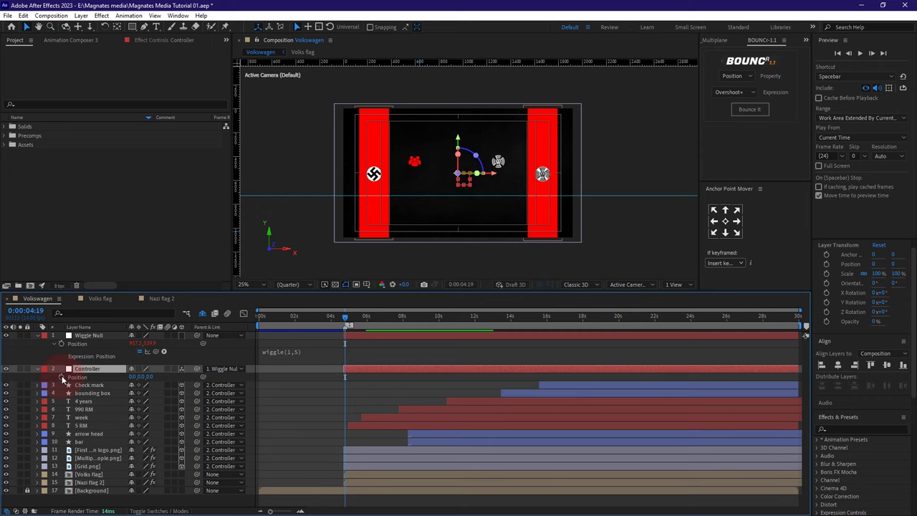
{"action": "left_click", "coordinate": [61, 377]}
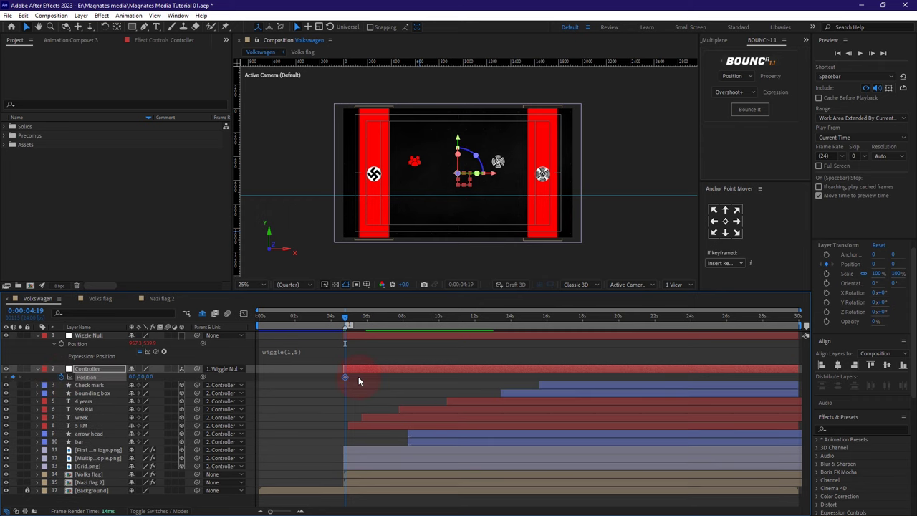
{"action": "left_click_drag", "start_coordinate": [150, 378], "coordinate": [145, 378]}
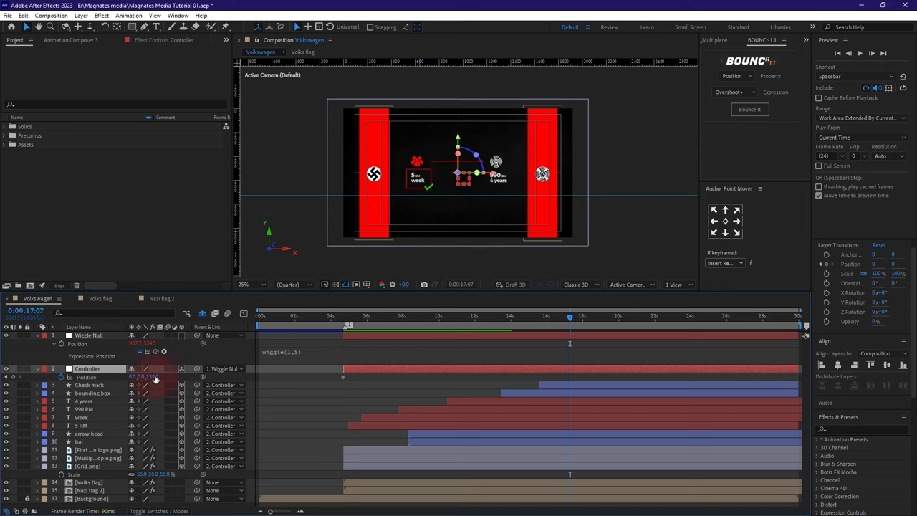
- Set the Controller null's Z position to 0 at 0:00:17:07
{"action": "left_click", "coordinate": [152, 378]}
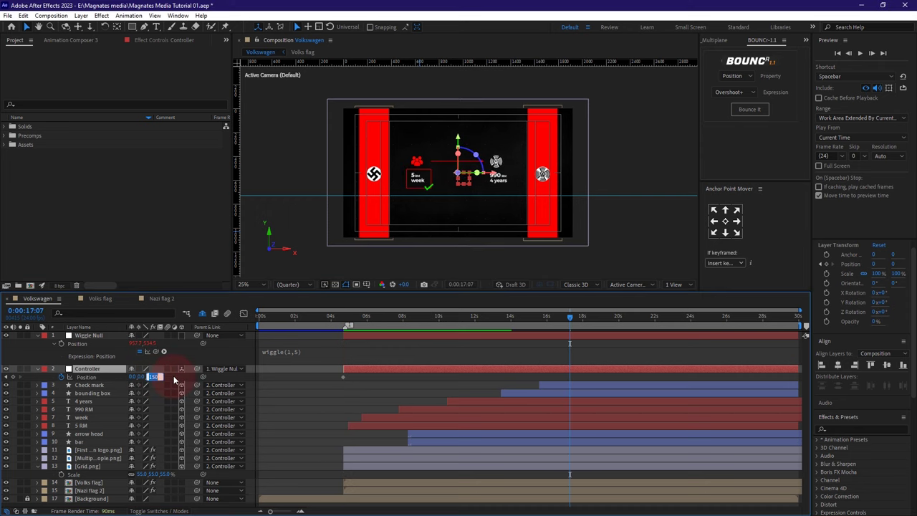
{"action": "type", "text": "0"}
{"action": "key", "text": "Return"}
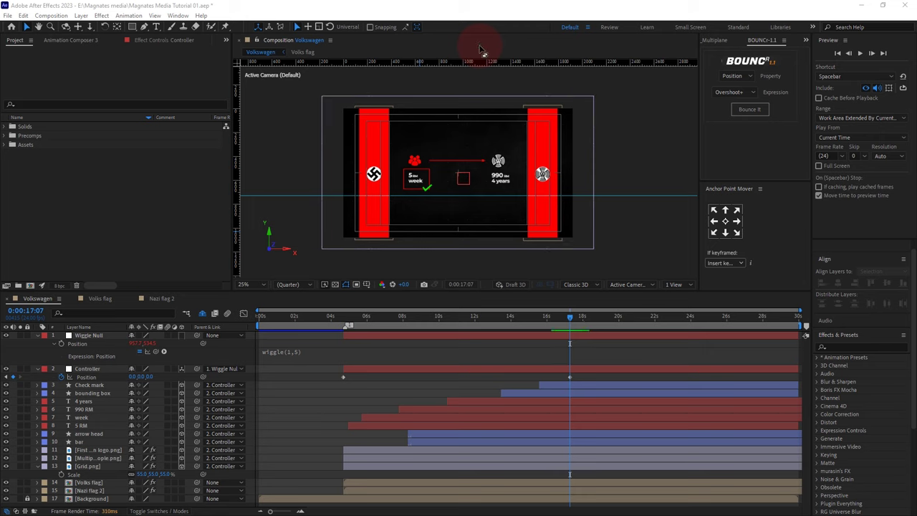
{"action": "left_click", "coordinate": [543, 278]}
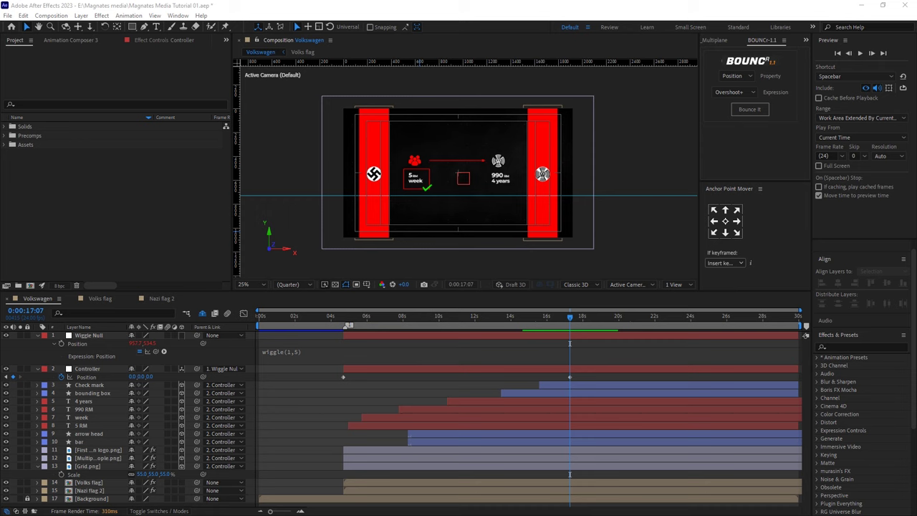
- Set the Controller null's Y position to -850 at 0:00:19:00 so its child layers move up out of the frame
{"action": "left_click", "coordinate": [147, 376]}
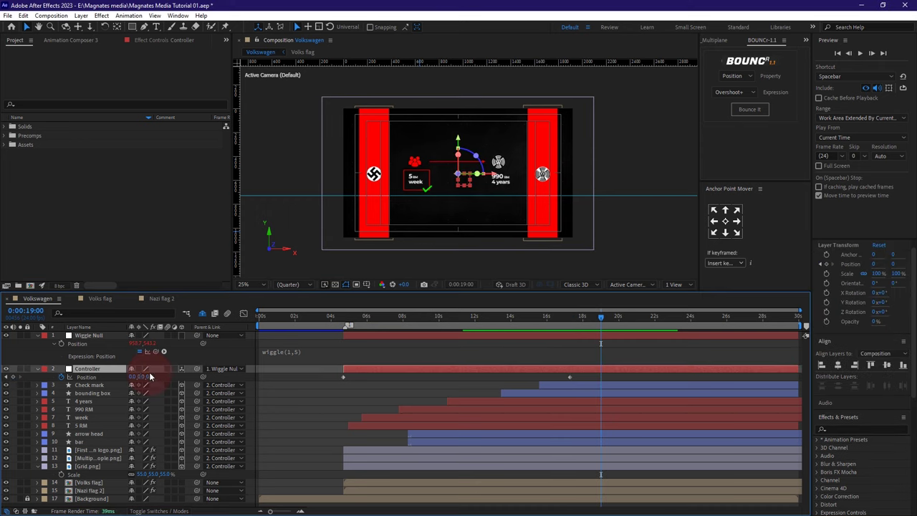
{"action": "left_click_drag", "start_coordinate": [140, 376], "coordinate": [2, 441]}
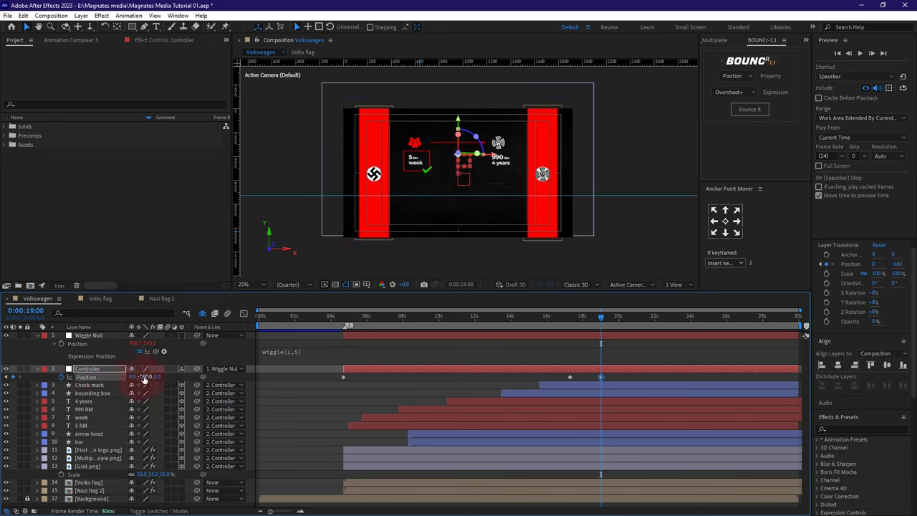
{"action": "left_click_drag", "start_coordinate": [144, 380], "coordinate": [3, 387]}
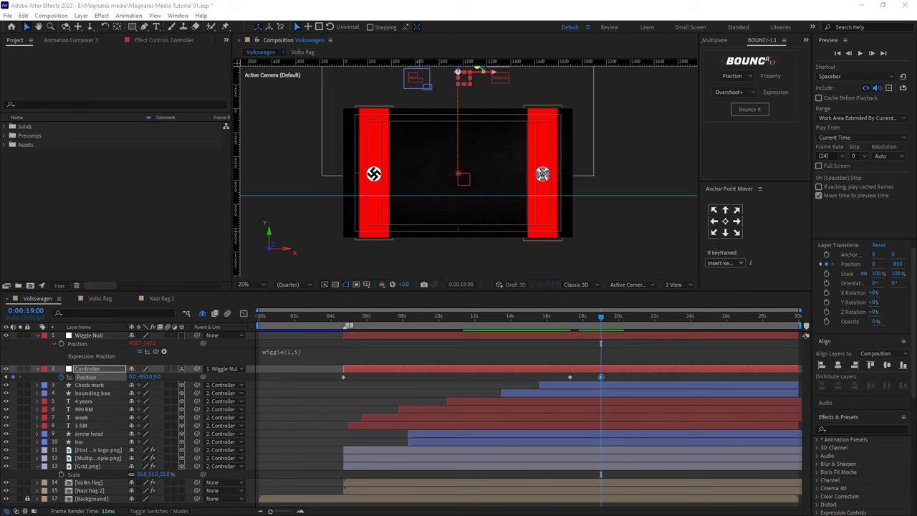
{"action": "left_click", "coordinate": [409, 386]}
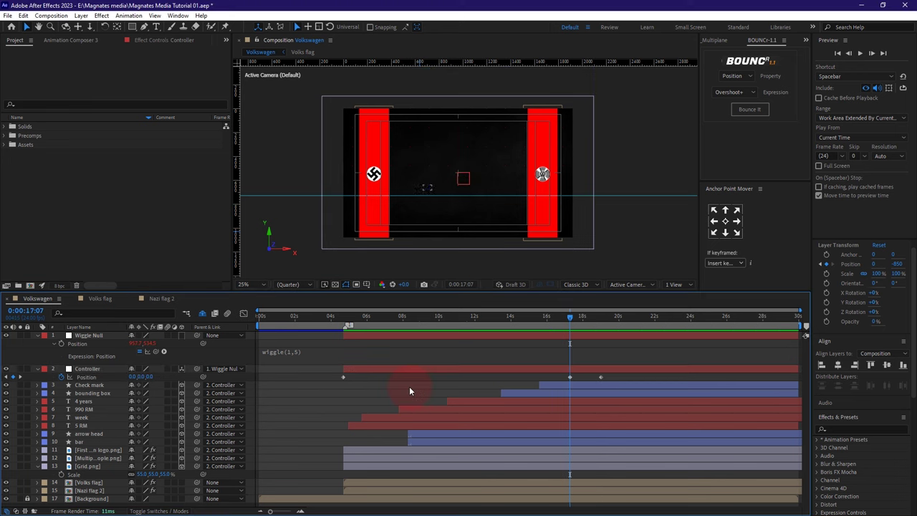
- Fade out the Grid.png layer with Opacity keyframes of 100% at 0:00:17:07 and 0% at 0:00:19:00, and trim the layer's end there
{"action": "left_click", "coordinate": [89, 466]}
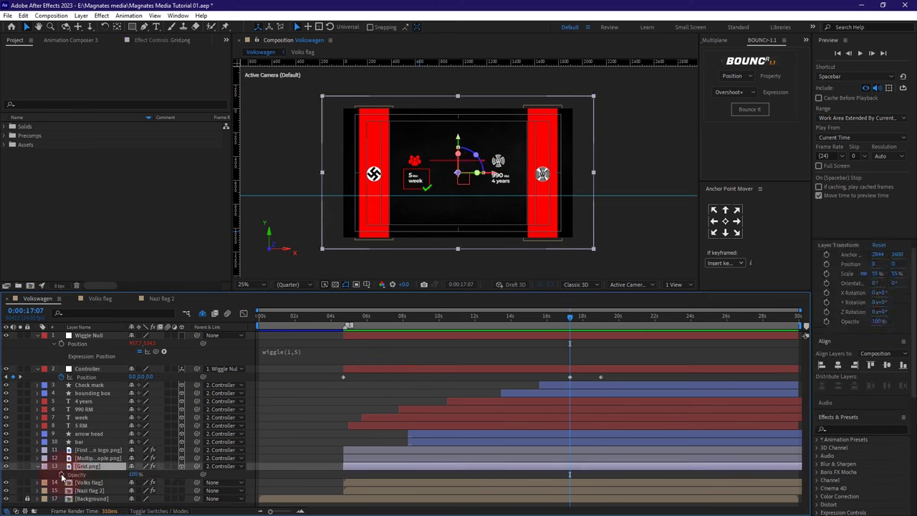
{"action": "key", "text": "t"}
{"action": "left_click", "coordinate": [61, 475]}
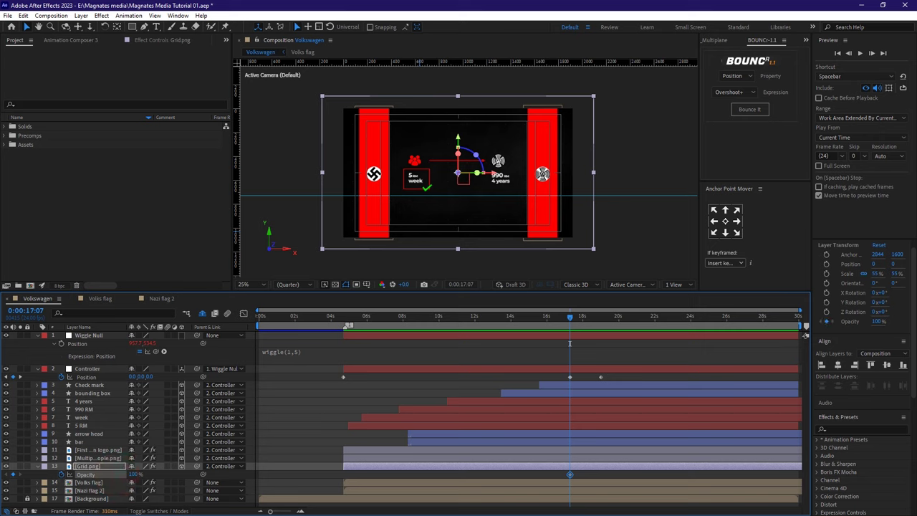
{"action": "left_click", "coordinate": [26, 311]}
{"action": "type", "text": "0:00:19:00"}
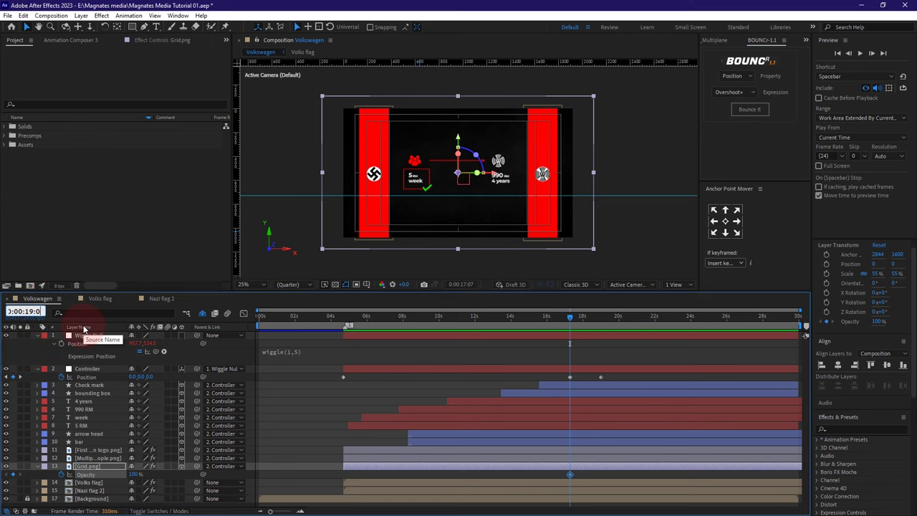
{"action": "left_click", "coordinate": [367, 407]}
{"action": "left_click_drag", "start_coordinate": [135, 474], "coordinate": [17, 473]}
{"action": "left_click", "coordinate": [581, 470]}
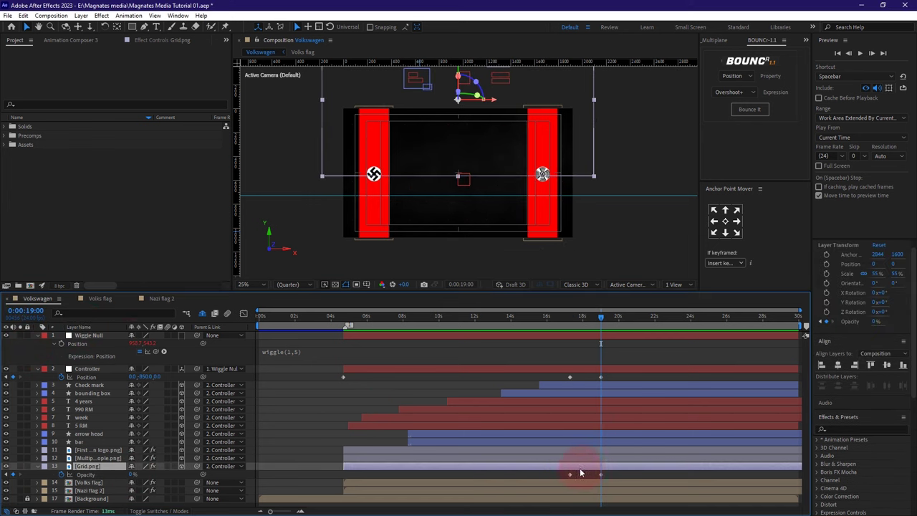
{"action": "key", "text": "alt+bracketright"}
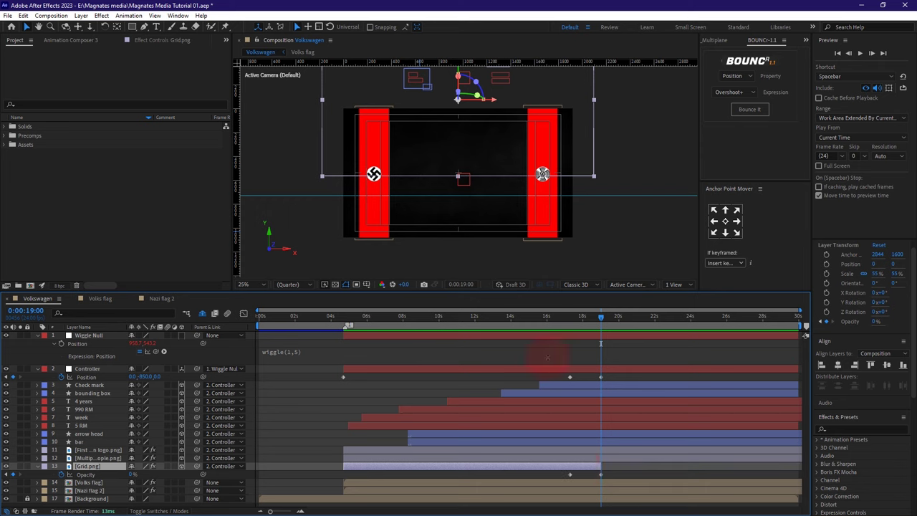
- At 0:00:17:07, duplicate the Multiple people.png layer and set the copy's parent to None
{"action": "left_click", "coordinate": [20, 377]}
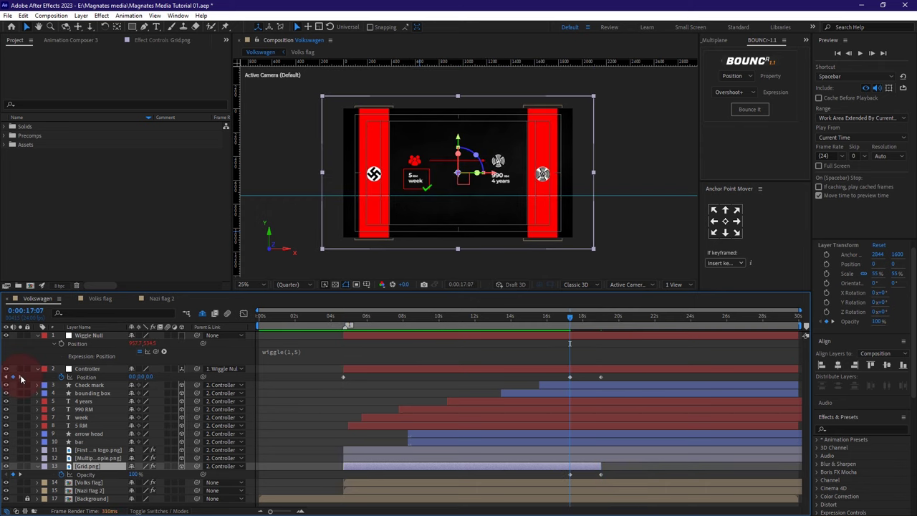
{"action": "left_click", "coordinate": [667, 374]}
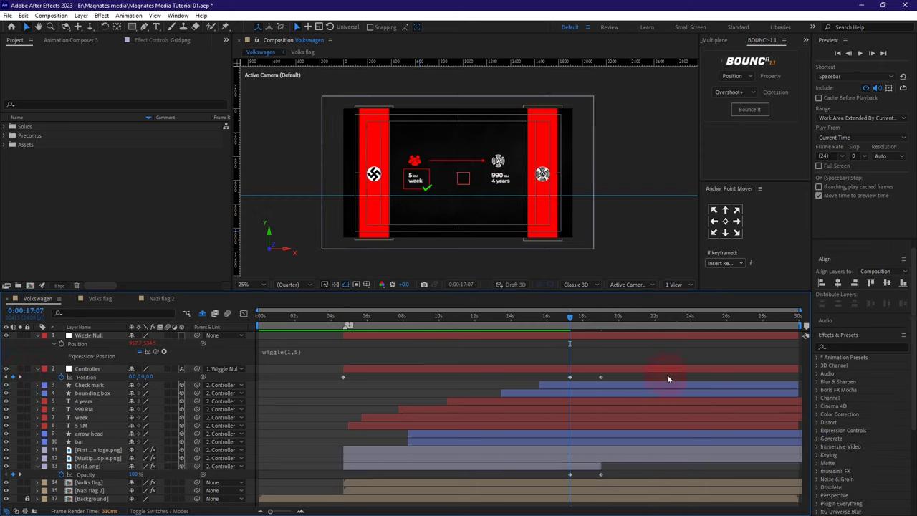
{"action": "left_click", "coordinate": [414, 162]}
{"action": "left_click", "coordinate": [493, 456]}
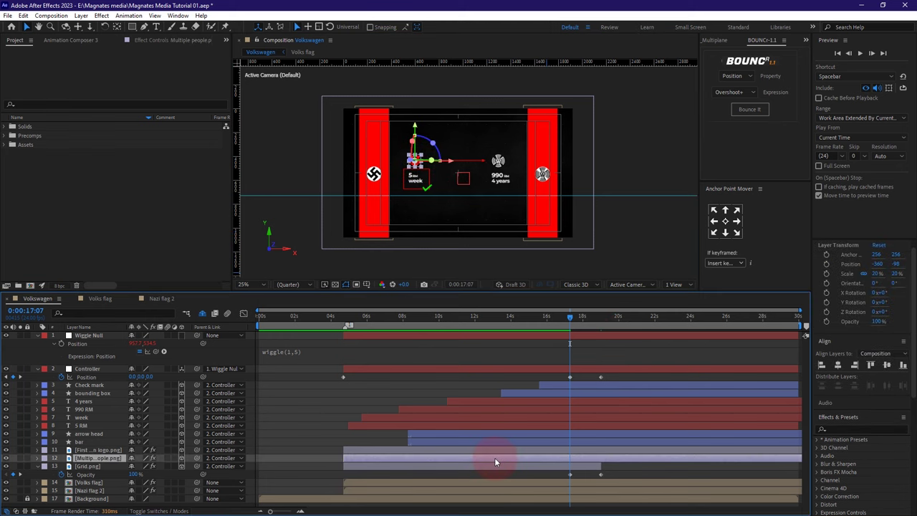
{"action": "key", "text": "ctrl+d"}
{"action": "left_click", "coordinate": [244, 457]}
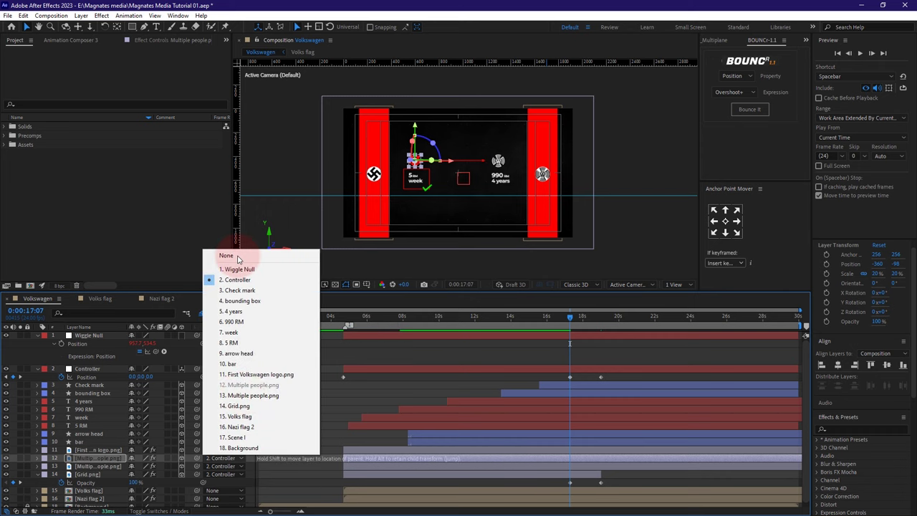
{"action": "left_click", "coordinate": [228, 253]}
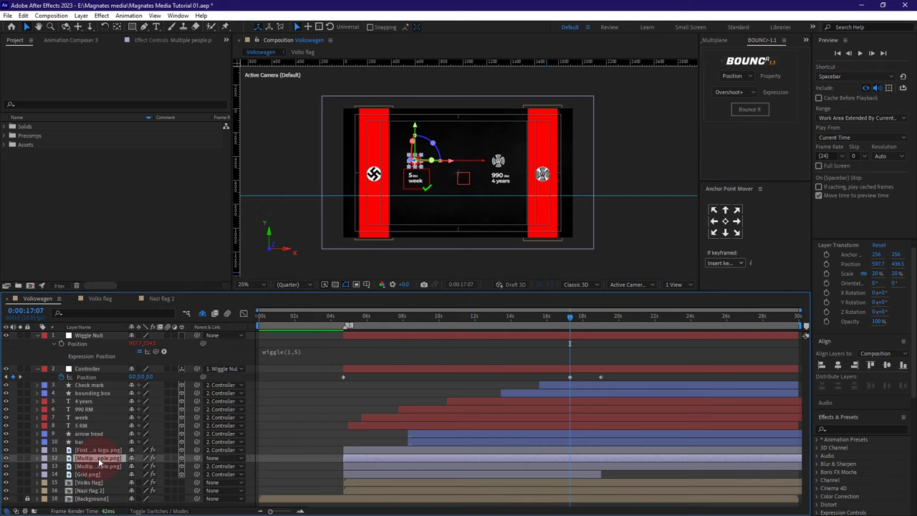
- Move the unparented Multiple people.png copy below Grid.png in the layer stack and give it a Yellow label
{"action": "left_click_drag", "start_coordinate": [97, 459], "coordinate": [100, 477]}
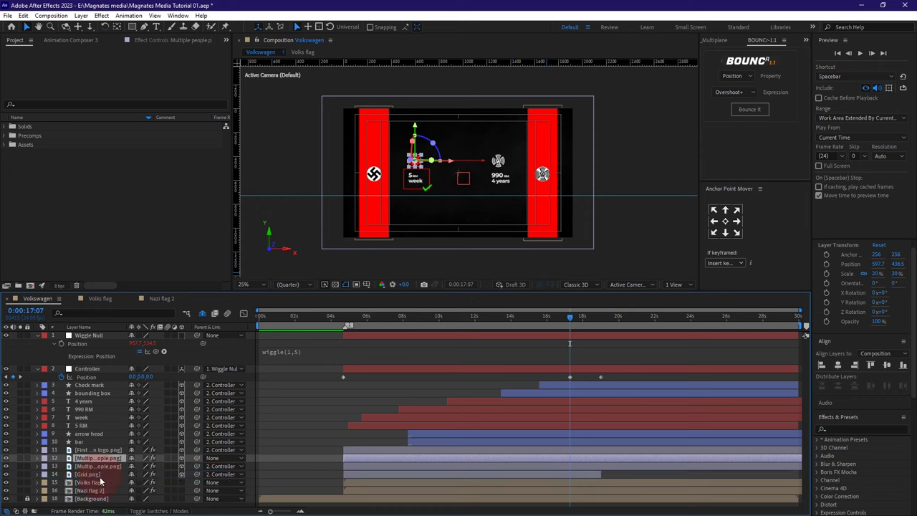
{"action": "key", "text": "ctrl+bracketleft"}
{"action": "key", "text": "ctrl+bracketleft"}
{"action": "left_click", "coordinate": [44, 474]}
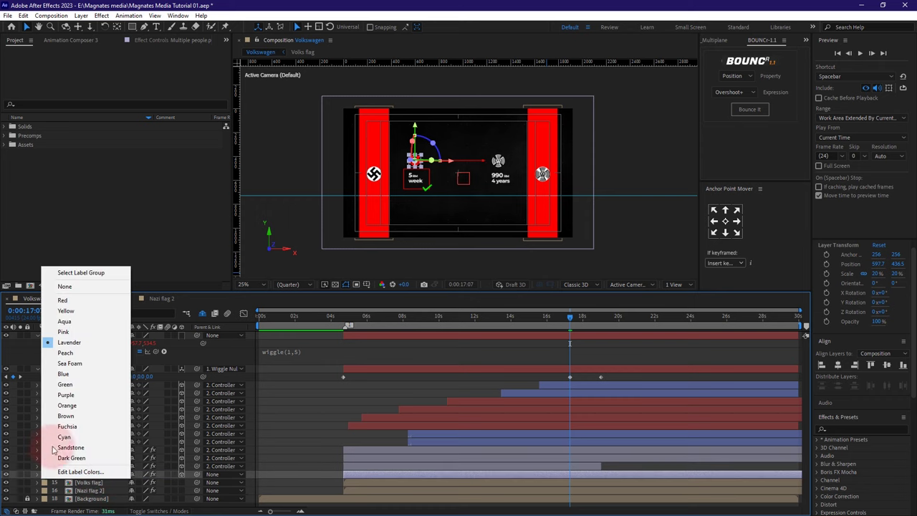
{"action": "left_click", "coordinate": [90, 311]}
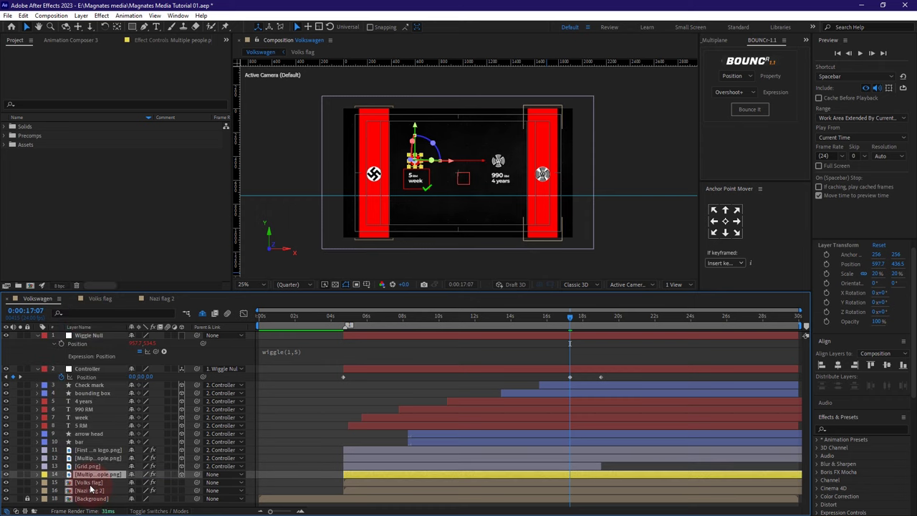
- Trim the start of the yellow Multiple people.png layer to 0:00:17:07
{"action": "left_click", "coordinate": [431, 476]}
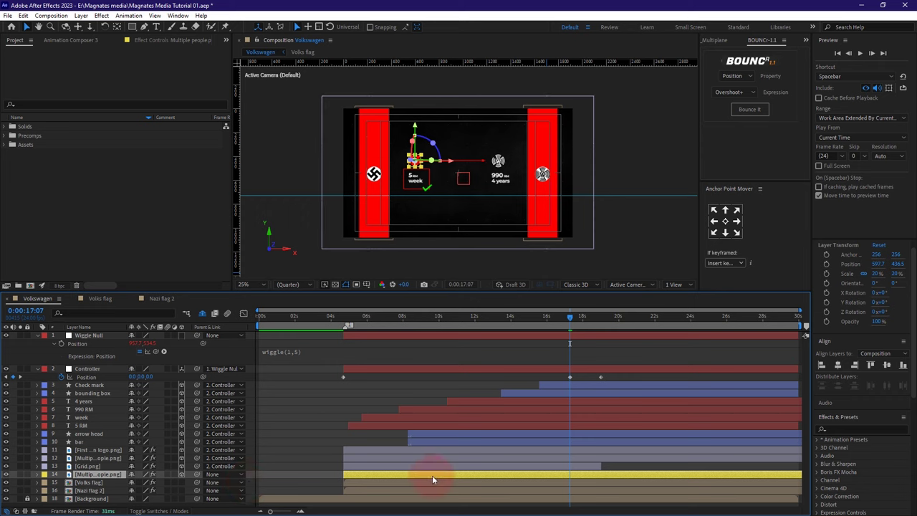
{"action": "left_click_drag", "start_coordinate": [432, 475], "coordinate": [642, 475]}
{"action": "key", "text": "alt+["}
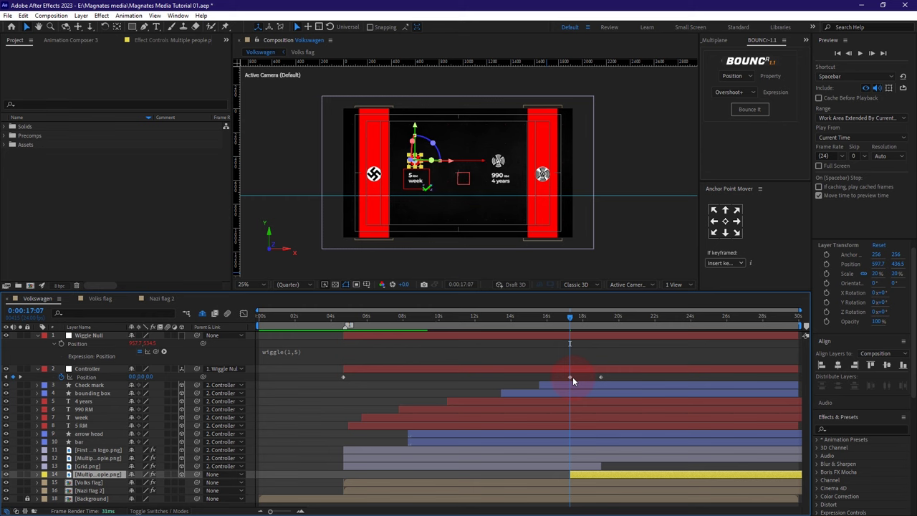
- Apply Easy Ease to the Controller null's last two Position keyframes and shape their speed curve to peak early and slow down gradually
{"action": "left_click", "coordinate": [571, 377]}
{"action": "right_click", "coordinate": [599, 377]}
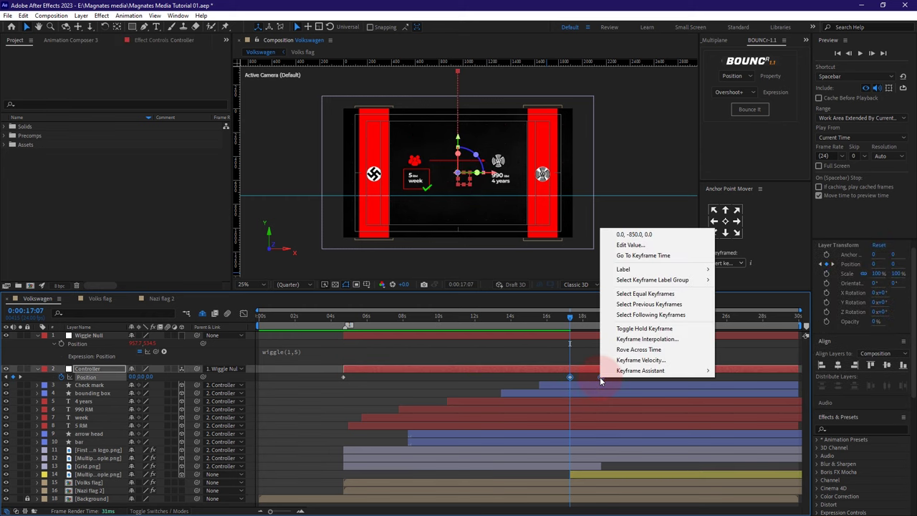
{"action": "mouse_move", "coordinate": [688, 371]}
{"action": "left_click", "coordinate": [730, 403]}
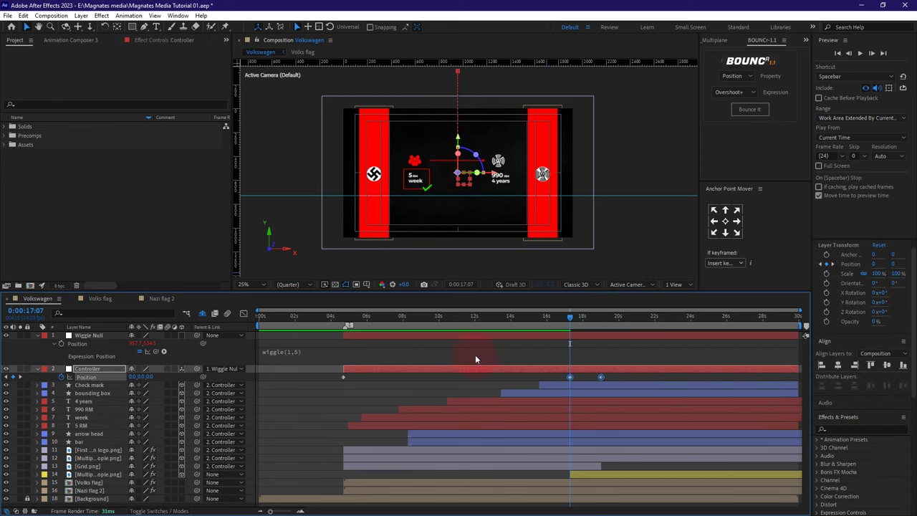
{"action": "left_click", "coordinate": [245, 315]}
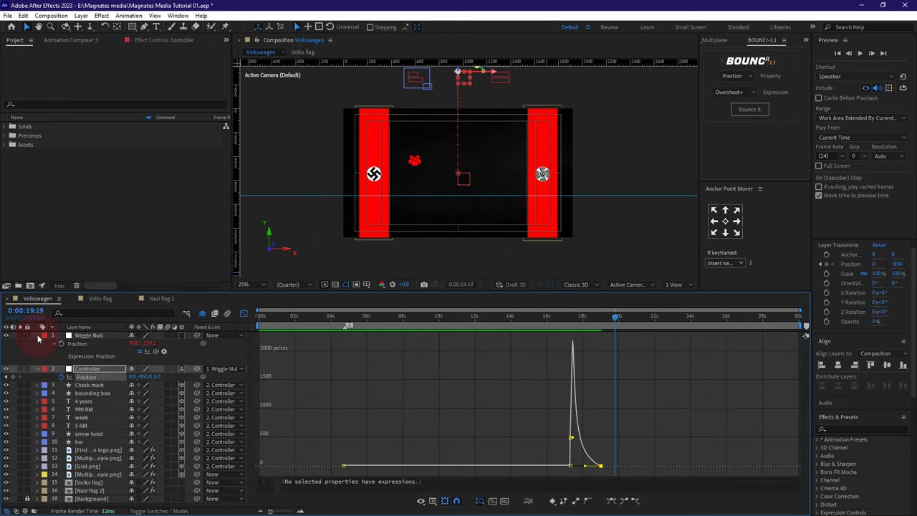
- Collapse the null layers, scale the yellow people layer to 35% and move it just left of the frame centre, at about 858.7, 552.5
{"action": "left_click", "coordinate": [37, 335]}
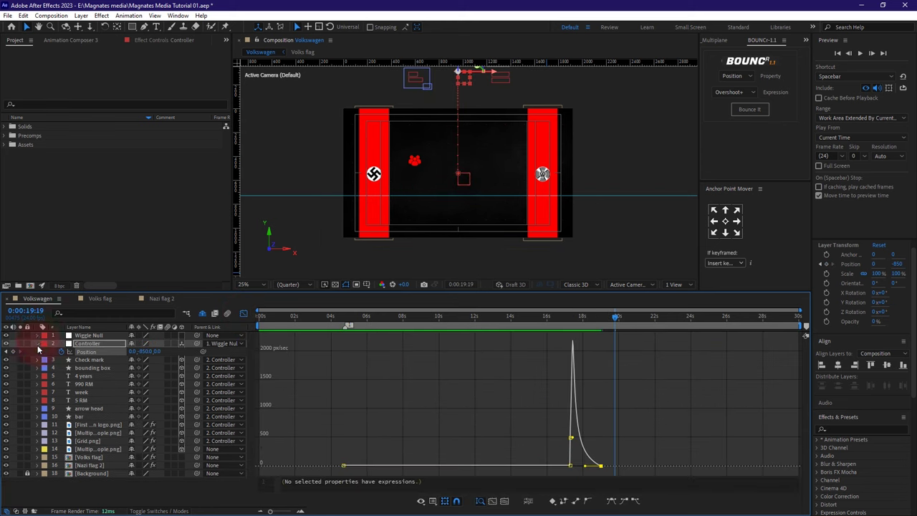
{"action": "left_click", "coordinate": [38, 343]}
{"action": "left_click", "coordinate": [89, 441]}
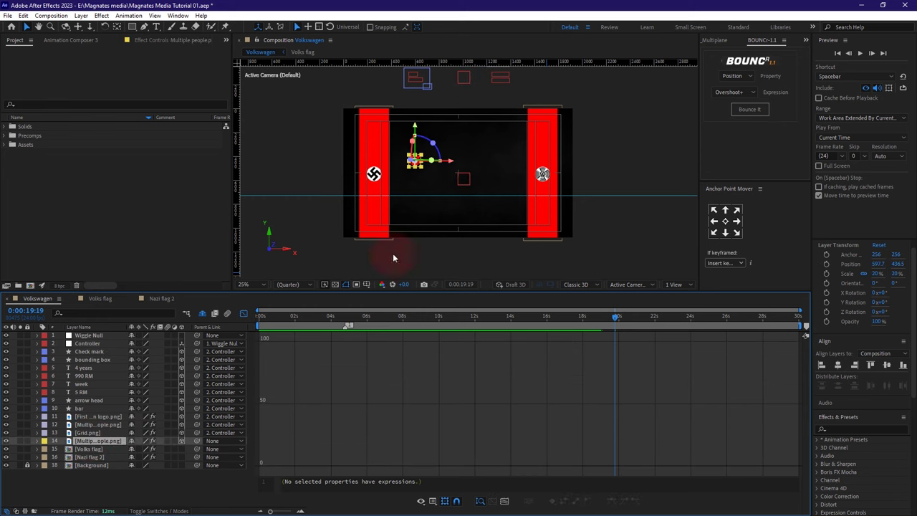
{"action": "scroll", "coordinate": [451, 169], "scroll_direction": "up", "scroll_amount": 2}
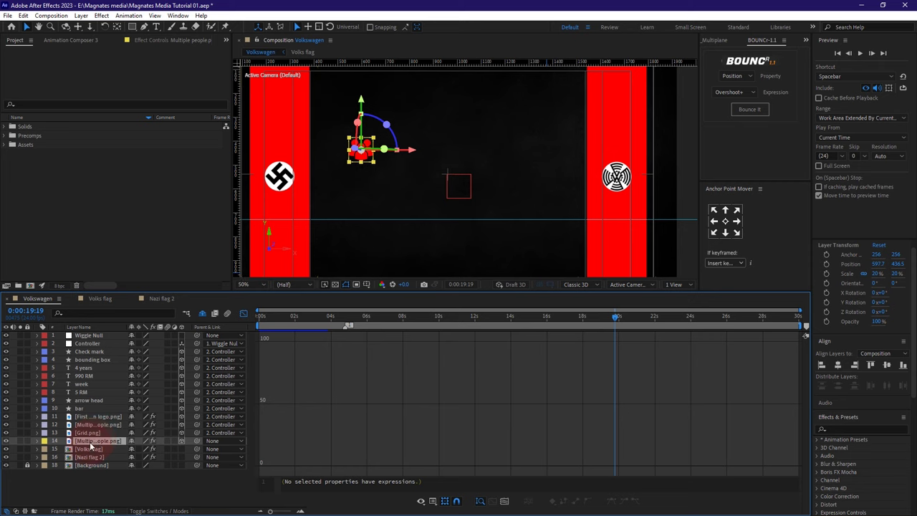
{"action": "key", "text": "s"}
{"action": "left_click_drag", "start_coordinate": [165, 450], "coordinate": [174, 449]}
{"action": "left_click_drag", "start_coordinate": [363, 103], "coordinate": [367, 132]}
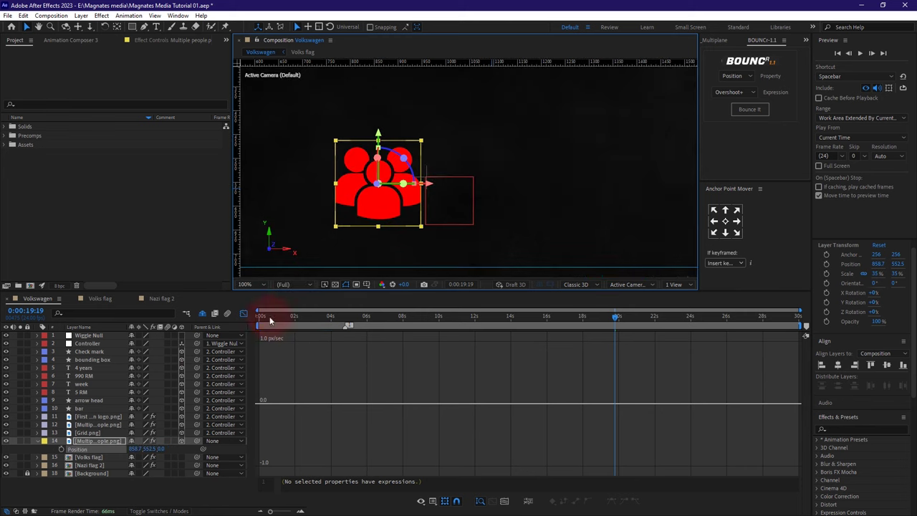
- Duplicate the 35% people icon and move the copy right along X to about 1061.7, beside the original
{"action": "left_click", "coordinate": [62, 491]}
{"action": "left_click", "coordinate": [85, 442]}
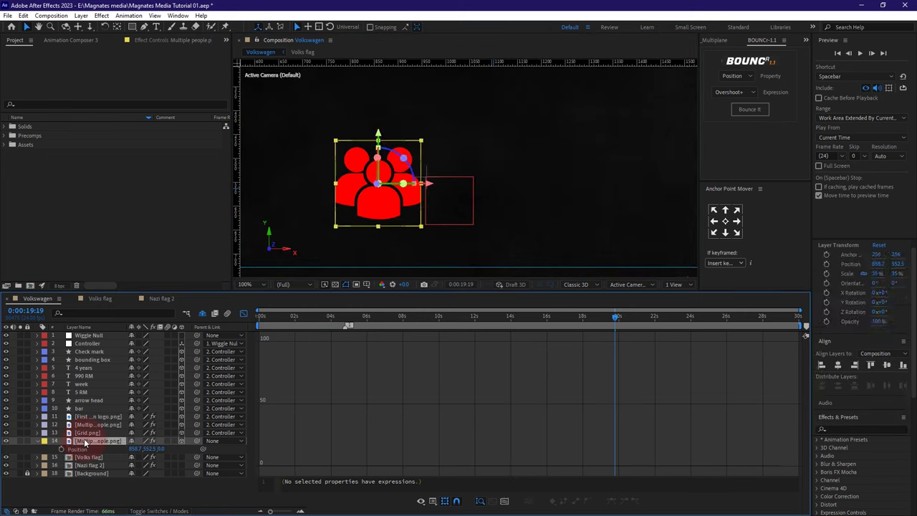
{"action": "key", "text": "ctrl+d"}
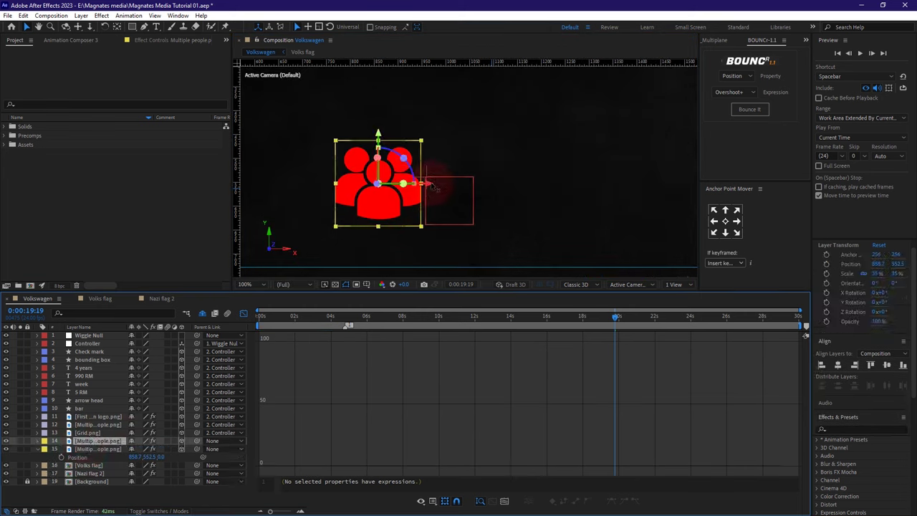
{"action": "left_click_drag", "start_coordinate": [434, 187], "coordinate": [534, 186]}
{"action": "left_click", "coordinate": [589, 162]}
{"action": "scroll", "coordinate": [472, 177], "scroll_direction": "down", "scroll_amount": 2}
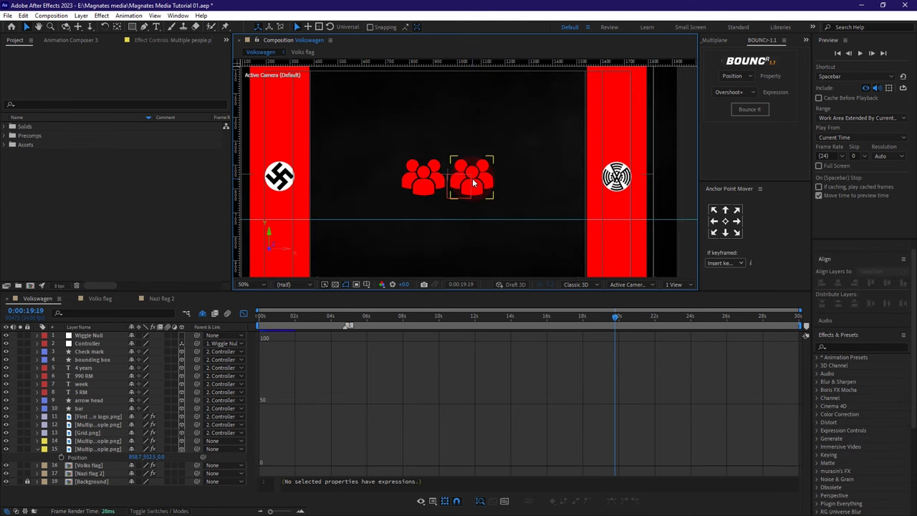
- Add a pair of people icons scaled to 30%, placed slightly higher and outside the two central icons
{"action": "left_click", "coordinate": [37, 448]}
{"action": "left_click", "coordinate": [96, 440]}
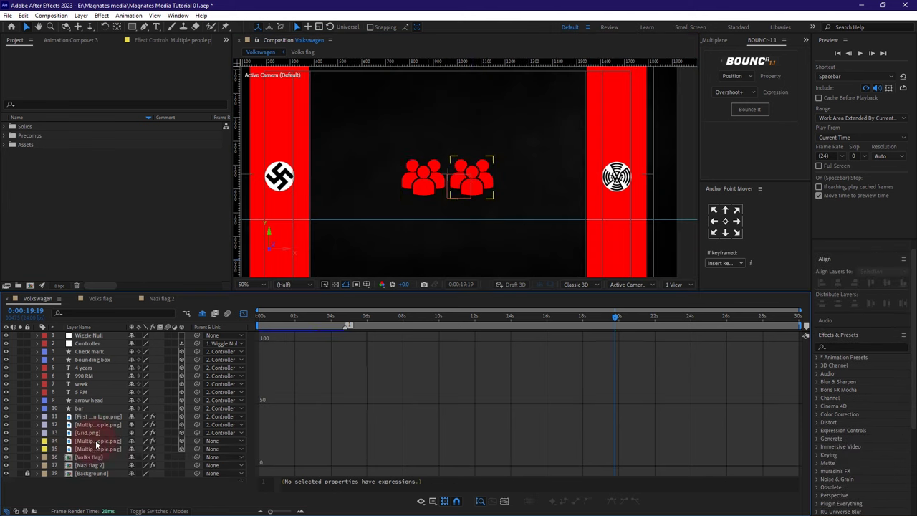
{"action": "key", "text": "ctrl+d"}
{"action": "key", "text": "s"}
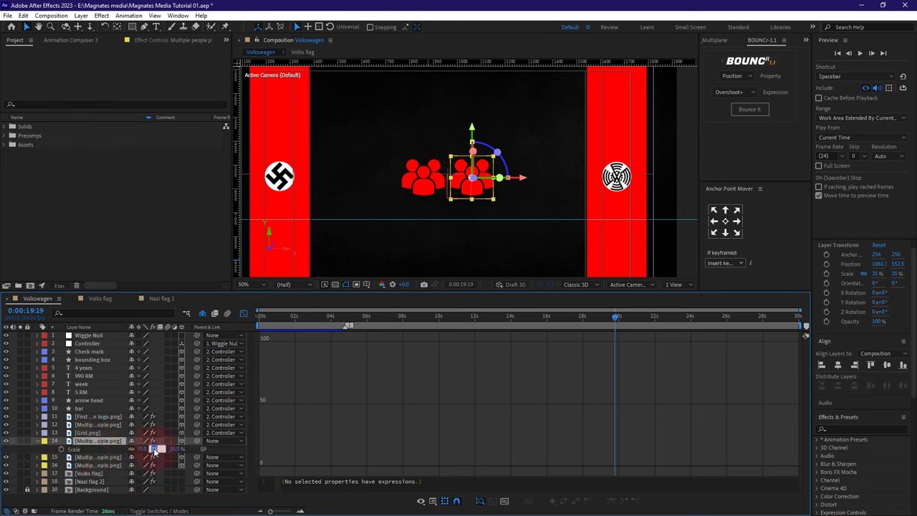
{"action": "left_click_drag", "start_coordinate": [155, 448], "coordinate": [152, 448]}
{"action": "left_click_drag", "start_coordinate": [472, 128], "coordinate": [472, 117]}
{"action": "left_click_drag", "start_coordinate": [522, 169], "coordinate": [435, 169]}
{"action": "key", "text": "ctrl+d"}
- Add an outermost pair of people icons scaled to 25%, raised slightly, with the right one at about 1351, 476.5
{"action": "key", "text": "ctrl+d"}
{"action": "key", "text": "s"}
{"action": "left_click_drag", "start_coordinate": [165, 449], "coordinate": [162, 449]}
{"action": "left_click_drag", "start_coordinate": [435, 168], "coordinate": [403, 169]}
{"action": "left_click_drag", "start_coordinate": [353, 115], "coordinate": [353, 107]}
{"action": "key", "text": "ctrl+d"}
{"action": "left_click_drag", "start_coordinate": [403, 165], "coordinate": [596, 154]}
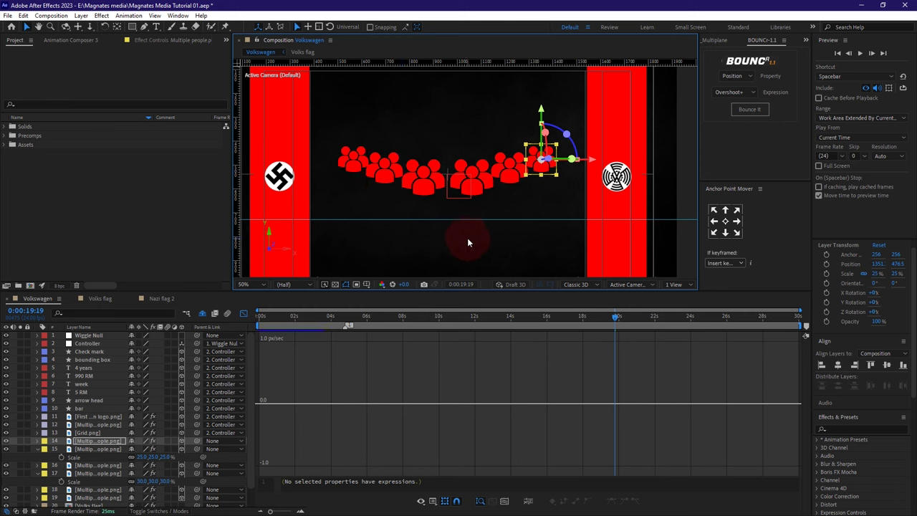
{"action": "left_click", "coordinate": [467, 238]}
{"action": "scroll", "coordinate": [481, 122], "scroll_direction": "down", "scroll_amount": 1}
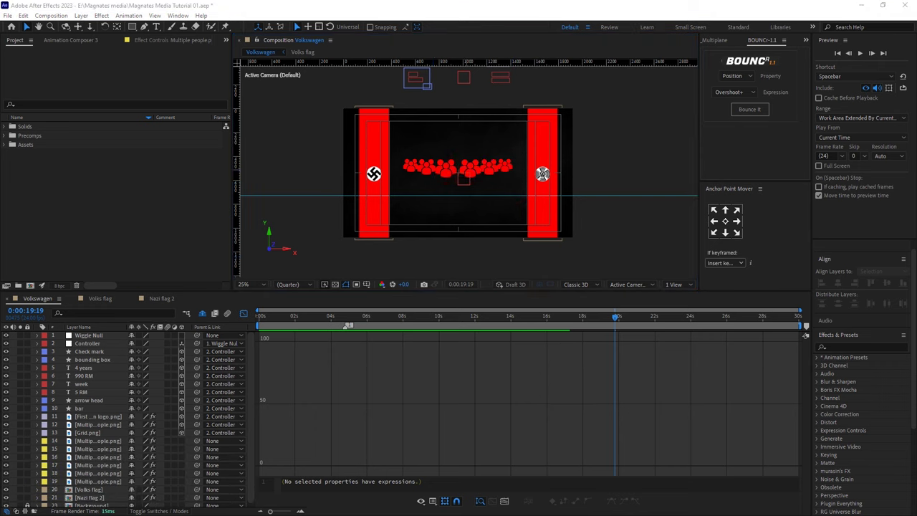
- Add the text "300,000 Germans" to the composition, reduce its font size and centre-align the paragraph
{"action": "left_click", "coordinate": [156, 27]}
{"action": "left_click", "coordinate": [427, 190]}
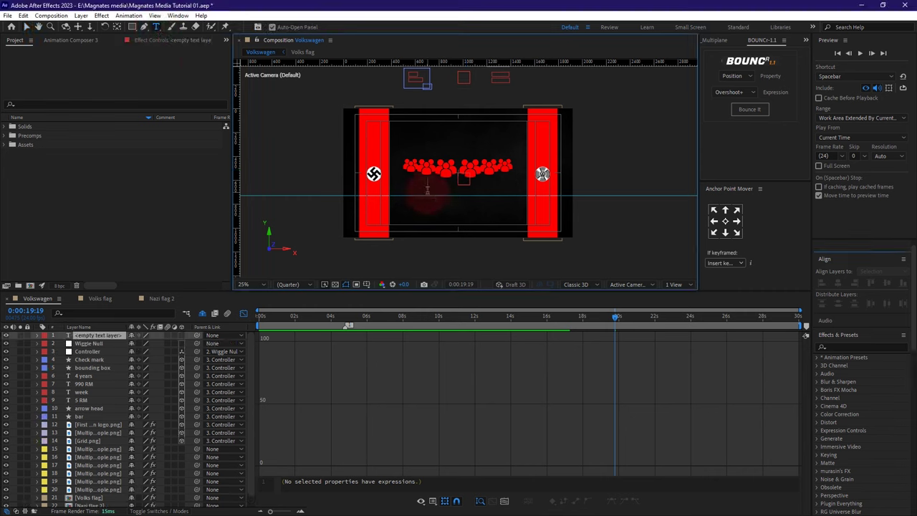
{"action": "type", "text": "300,000 Germans"}
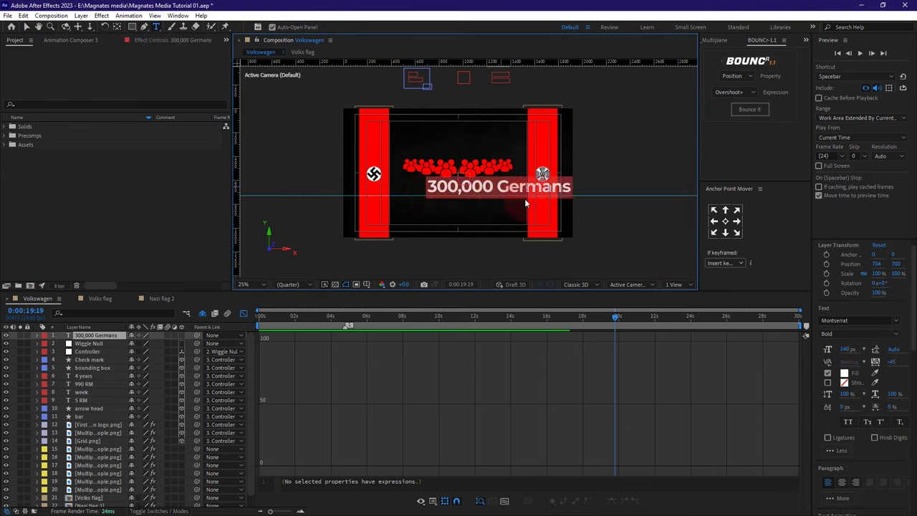
{"action": "left_click_drag", "start_coordinate": [845, 349], "coordinate": [810, 356]}
{"action": "left_click", "coordinate": [842, 482]}
- Centre the "300,000 Germans" text horizontally in the composition and position it just below the row of people icons
{"action": "scroll", "coordinate": [469, 172], "scroll_direction": "up", "scroll_amount": 2}
{"action": "key", "text": "v"}
{"action": "left_click_drag", "start_coordinate": [418, 207], "coordinate": [525, 214]}
{"action": "left_click_drag", "start_coordinate": [913, 346], "coordinate": [913, 434]}
{"action": "left_click", "coordinate": [838, 338]}
{"action": "scroll", "coordinate": [439, 207], "scroll_direction": "down", "scroll_amount": 2}
{"action": "left_click_drag", "start_coordinate": [435, 190], "coordinate": [449, 203]}
{"action": "scroll", "coordinate": [473, 182], "scroll_direction": "up", "scroll_amount": 2}
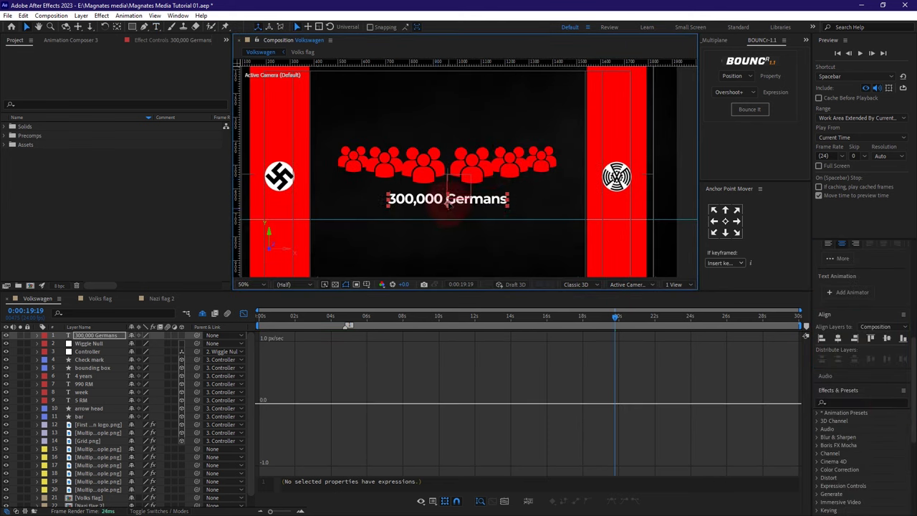
{"action": "scroll", "coordinate": [448, 204], "scroll_direction": "down", "scroll_amount": 2}
{"action": "left_click", "coordinate": [468, 226]}
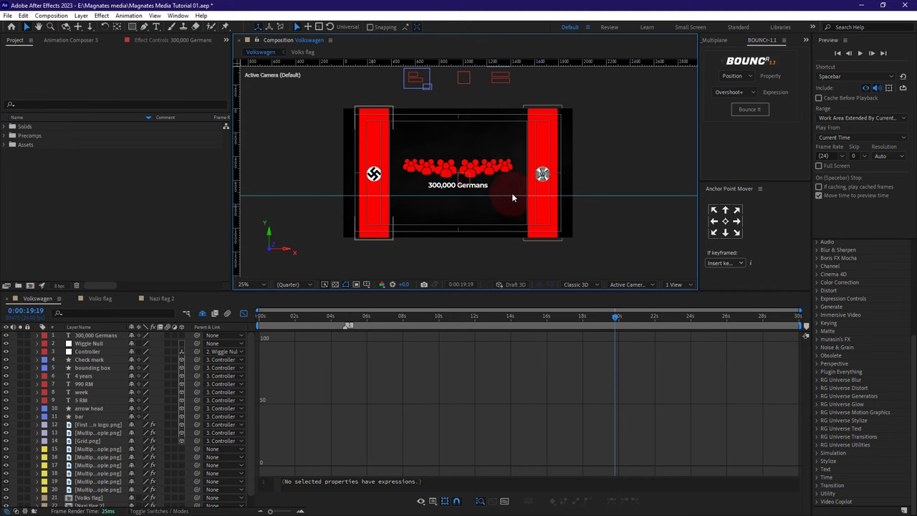
- Move the "300,000 Germans" layer between Grid.png and the yellow people layers, and switch the timeline from the speed graph to layer bars
{"action": "left_click", "coordinate": [114, 344]}
{"action": "left_click_drag", "start_coordinate": [95, 335], "coordinate": [91, 446]}
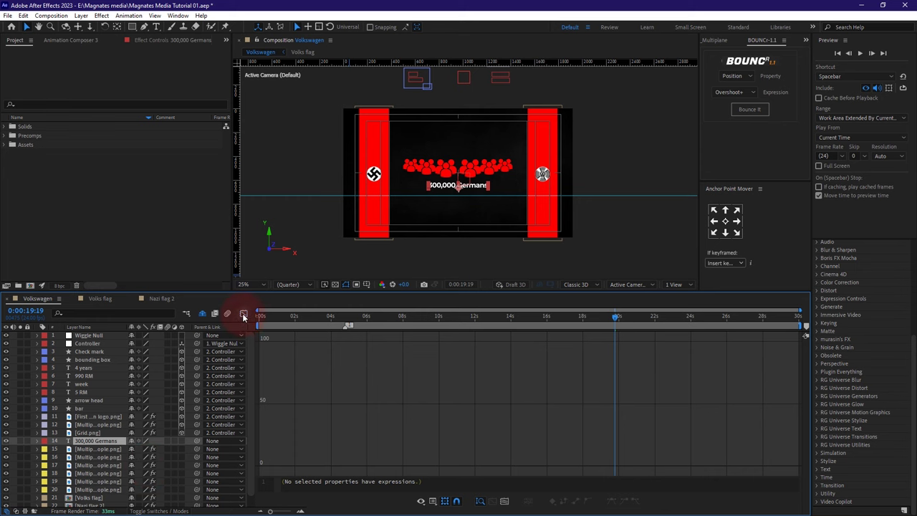
{"action": "left_click", "coordinate": [243, 315]}
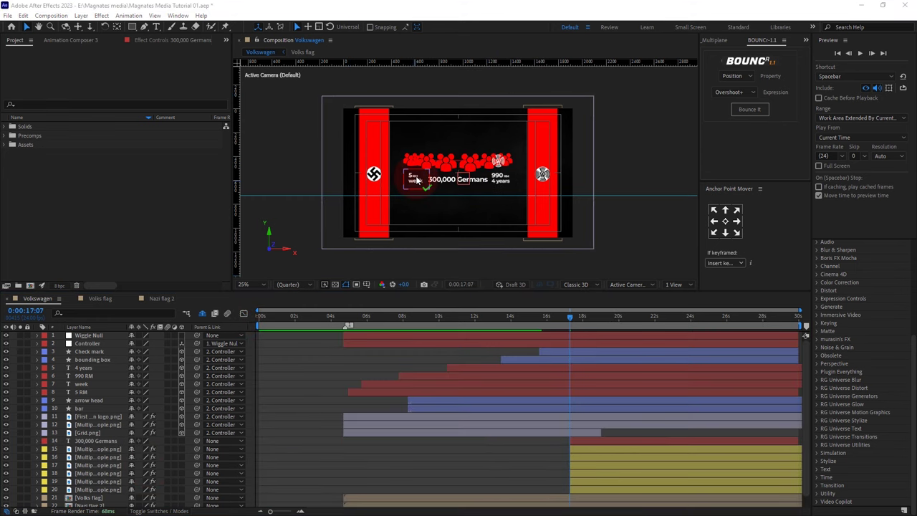
- Duplicate the "4 years" text layer, place the copy directly above "300,000 Germans" and start it at 0:00:17:07
{"action": "left_click", "coordinate": [500, 180]}
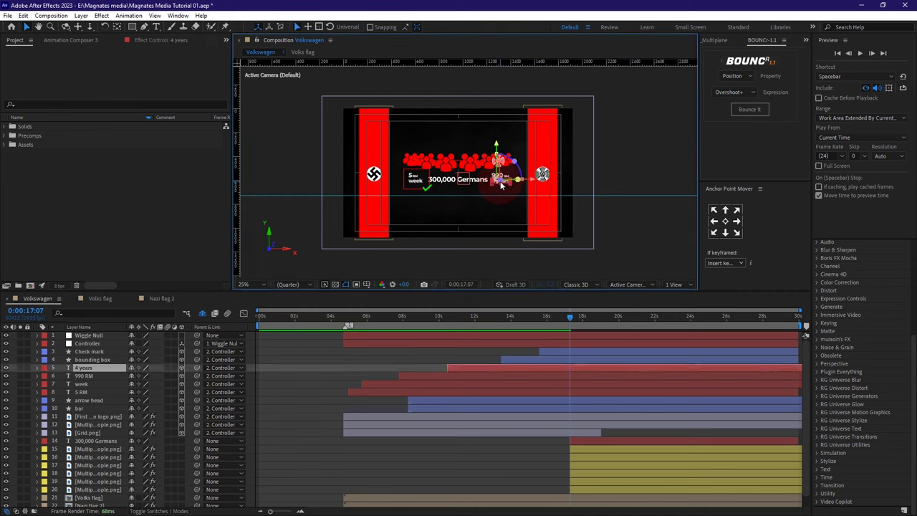
{"action": "left_click", "coordinate": [86, 367]}
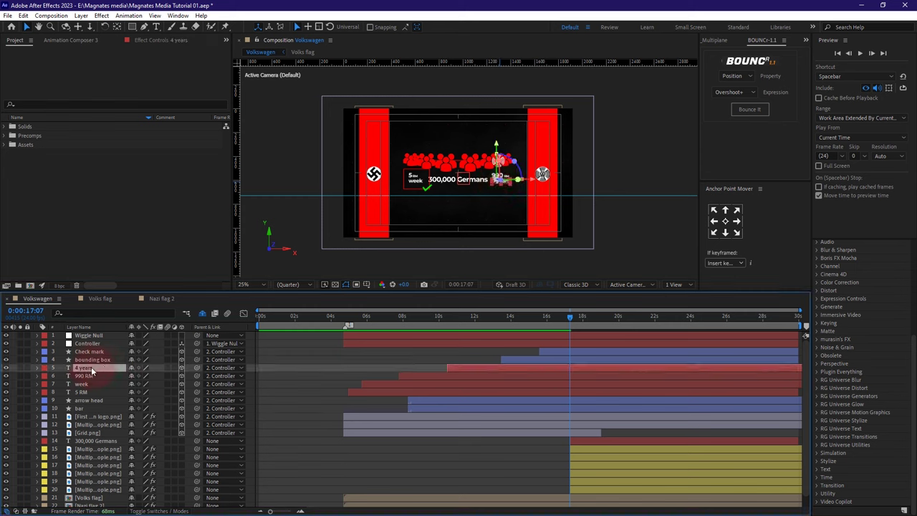
{"action": "key", "text": "ctrl+d"}
{"action": "left_click_drag", "start_coordinate": [93, 367], "coordinate": [94, 448]}
{"action": "key", "text": "u"}
{"action": "left_click_drag", "start_coordinate": [509, 442], "coordinate": [622, 443]}
{"action": "key", "text": "u"}
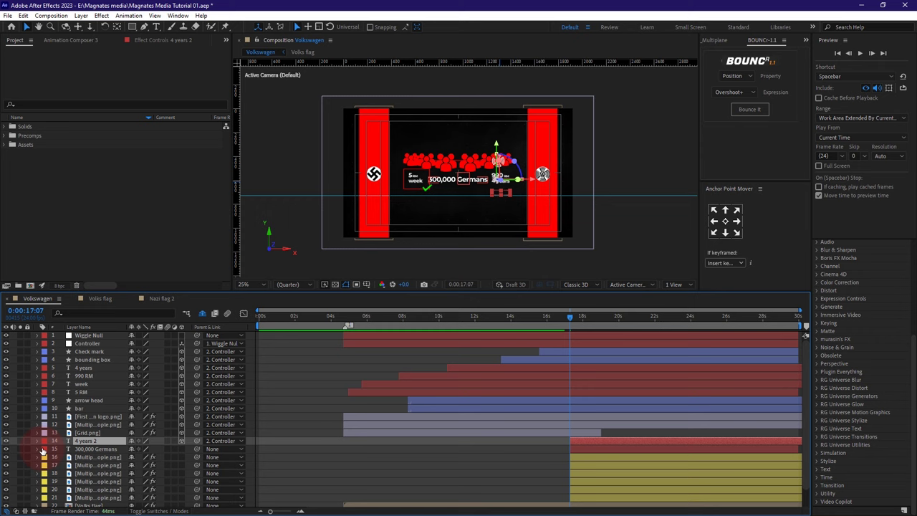
- Assign the Yellow label to the duplicated "4 years" layer and the "300,000 Germans" layer
{"action": "left_click", "coordinate": [95, 449], "text": "shift"}
{"action": "left_click", "coordinate": [43, 452]}
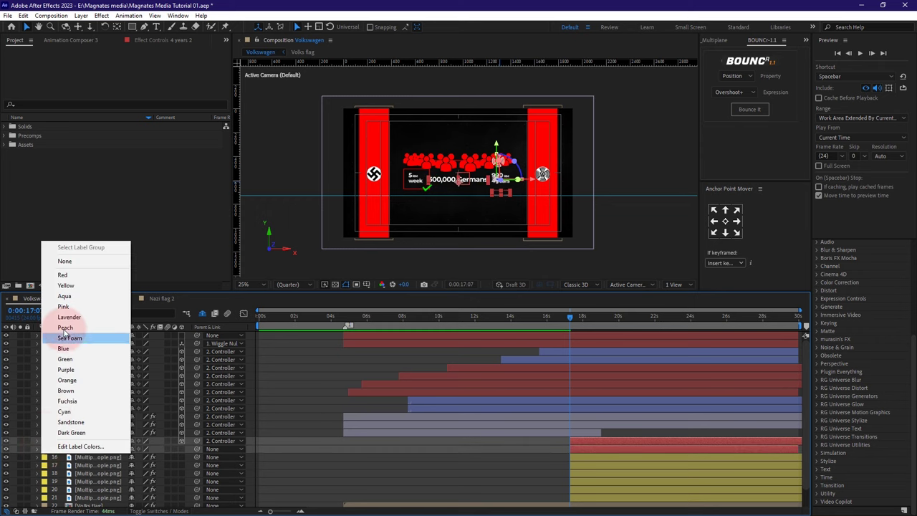
{"action": "left_click", "coordinate": [79, 291]}
- Reveal the Controller's position keyframes and set the parent of the duplicated "4 years" layer to None
{"action": "left_click", "coordinate": [87, 343]}
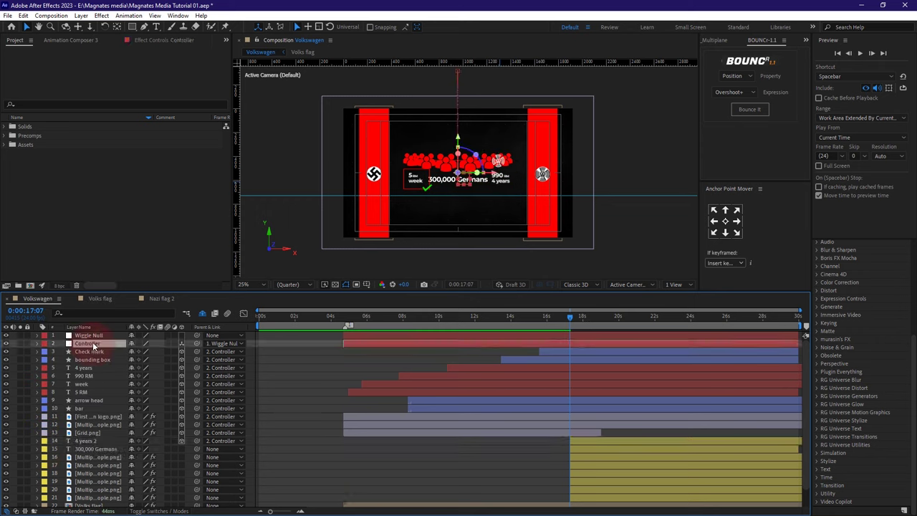
{"action": "key", "text": "p"}
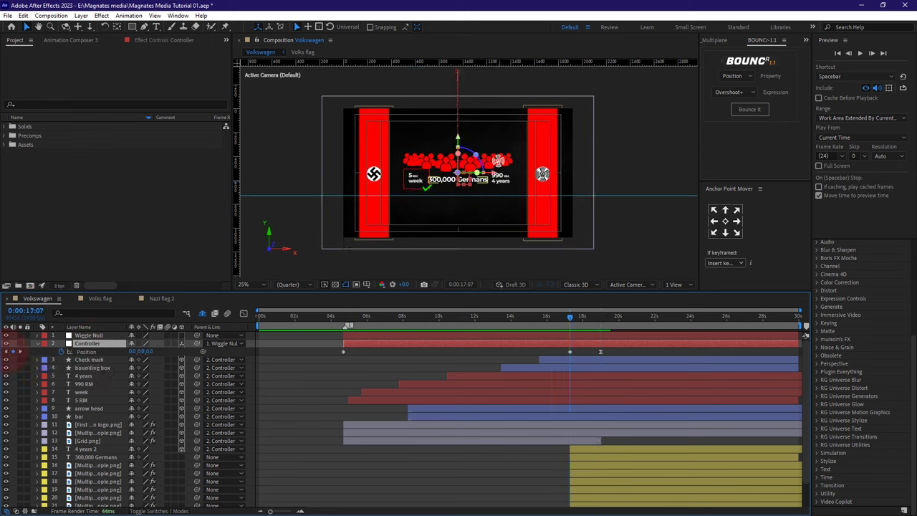
{"action": "left_click", "coordinate": [91, 450]}
{"action": "left_click", "coordinate": [243, 449]}
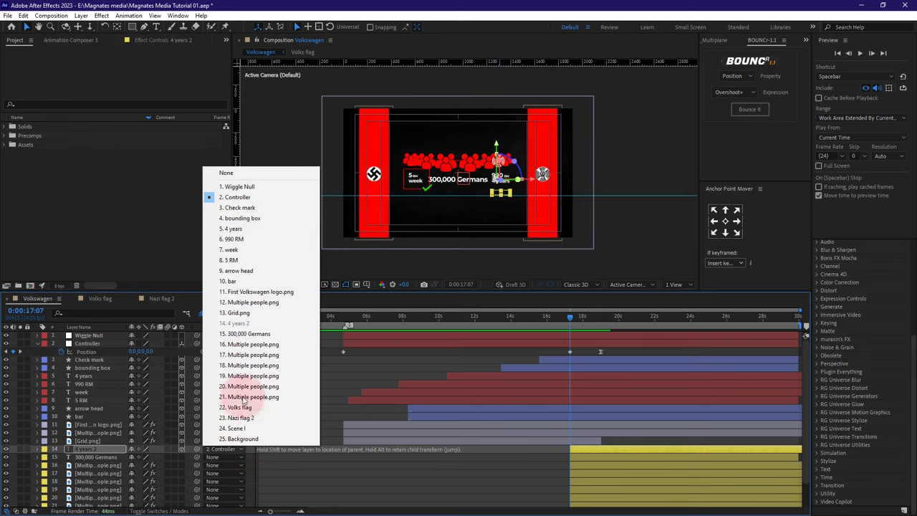
{"action": "left_click", "coordinate": [239, 174]}
{"action": "left_click", "coordinate": [631, 442]}
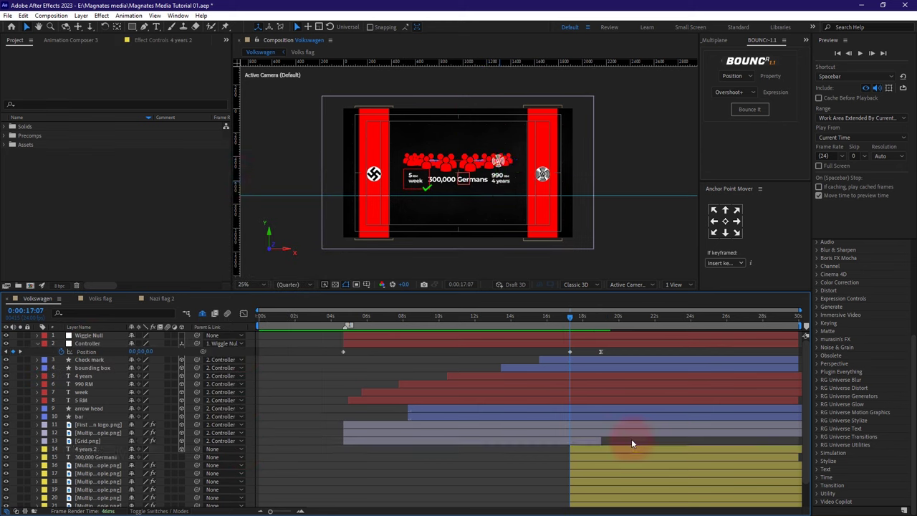
- At the Controller's last position keyframe, 0:00:19:00, select all yellow-labelled layers and make them 3D layers
{"action": "left_click", "coordinate": [20, 352]}
{"action": "left_click", "coordinate": [474, 94]}
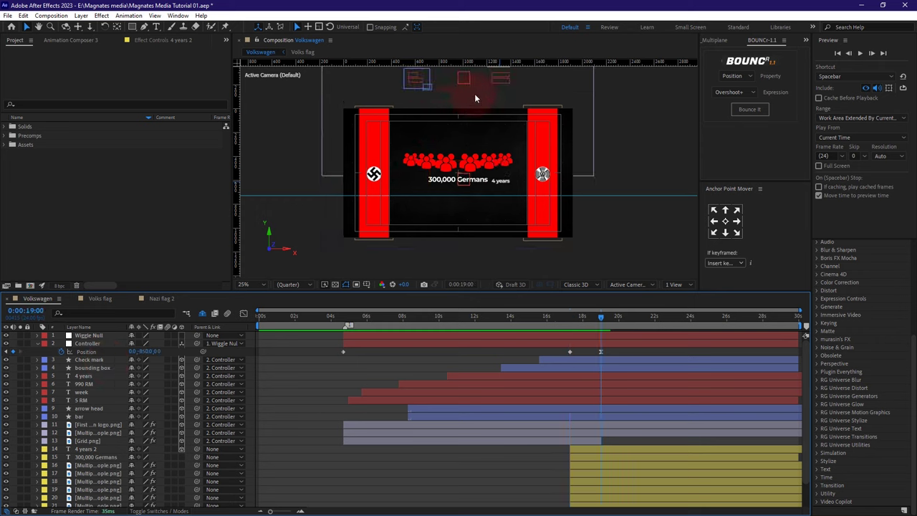
{"action": "left_click", "coordinate": [496, 148]}
{"action": "left_click", "coordinate": [612, 223]}
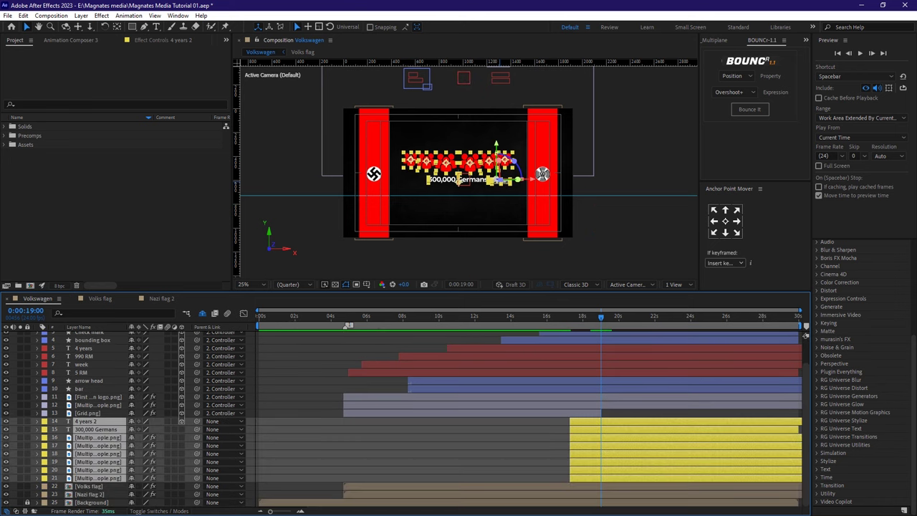
{"action": "left_click", "coordinate": [197, 428]}
{"action": "left_click", "coordinate": [181, 462]}
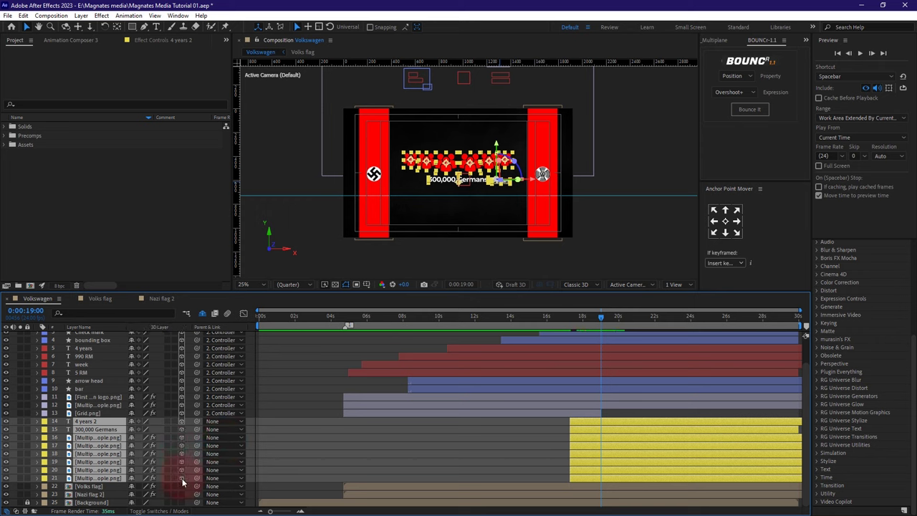
- Parent all the selected yellow-labelled layers to the Controller and scrub the end of its upward move
{"action": "left_click", "coordinate": [199, 423]}
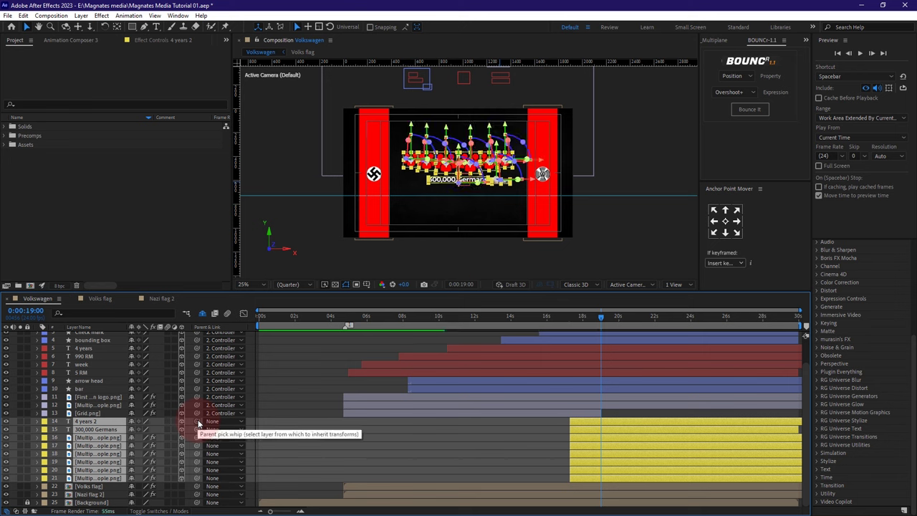
{"action": "scroll", "coordinate": [195, 436], "scroll_direction": "up", "scroll_amount": 1}
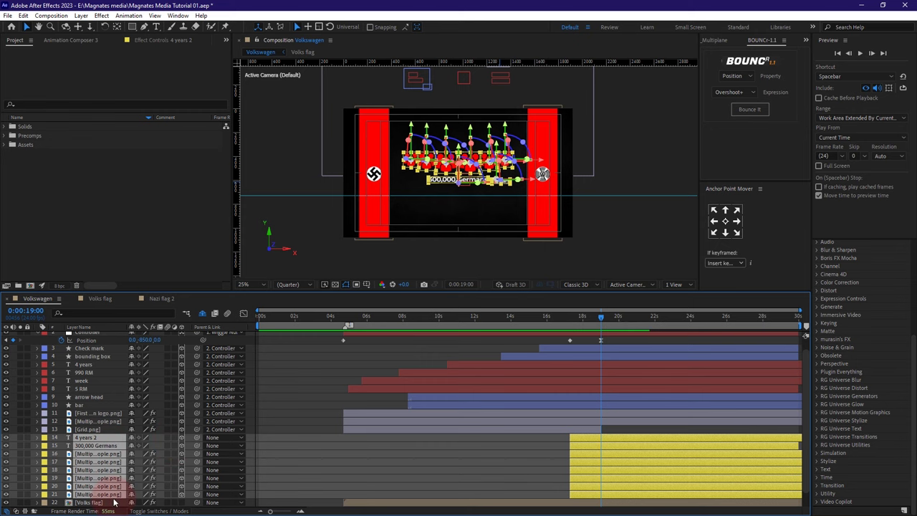
{"action": "left_click_drag", "start_coordinate": [198, 441], "coordinate": [86, 344]}
{"action": "left_click", "coordinate": [597, 316]}
{"action": "mouse_move", "coordinate": [596, 315]}
{"action": "left_mouse_down"}
{"action": "mouse_move", "coordinate": [554, 327]}
{"action": "mouse_move", "coordinate": [600, 327]}
{"action": "left_mouse_up"}
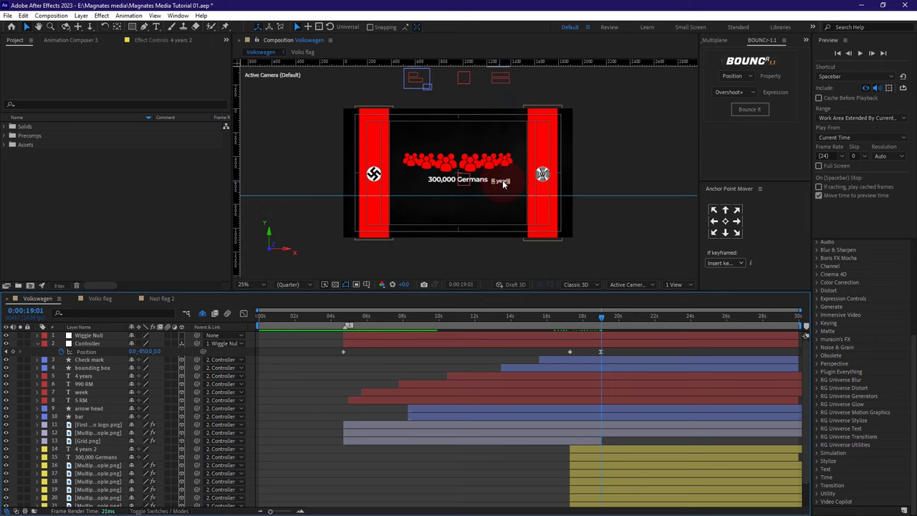
- Move the duplicated "4 years" text to the middle just below "300,000 Germans" and make it a 2D layer
{"action": "left_click", "coordinate": [504, 184]}
{"action": "left_click_drag", "start_coordinate": [495, 147], "coordinate": [497, 154]}
{"action": "left_click_drag", "start_coordinate": [531, 188], "coordinate": [490, 187]}
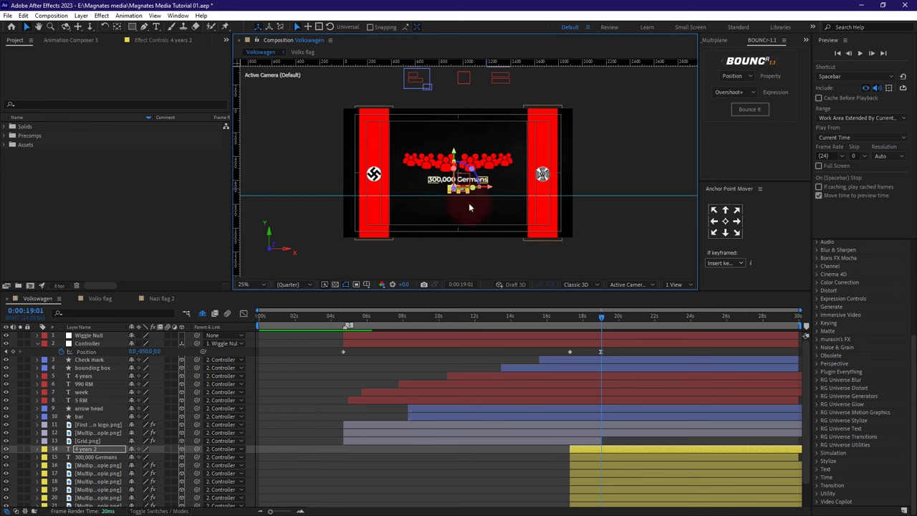
{"action": "left_click", "coordinate": [181, 451]}
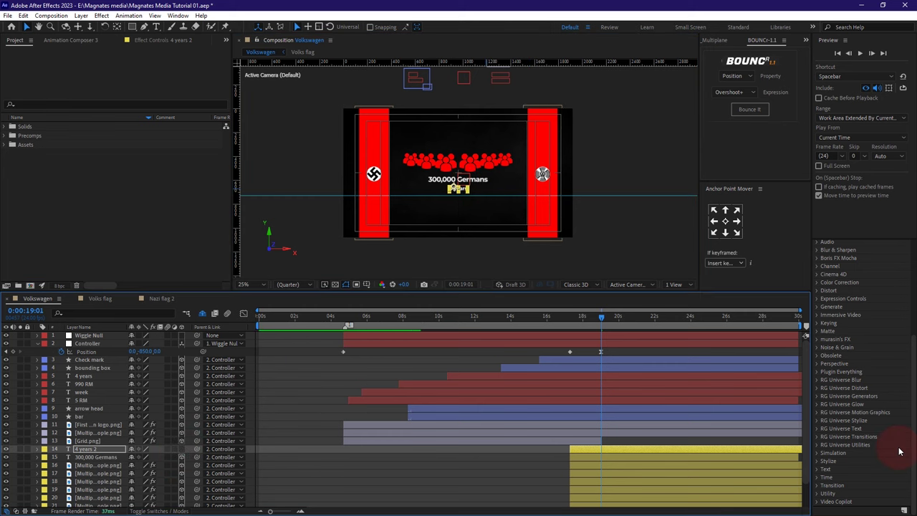
{"action": "scroll", "coordinate": [469, 172], "scroll_direction": "up", "scroll_amount": 2}
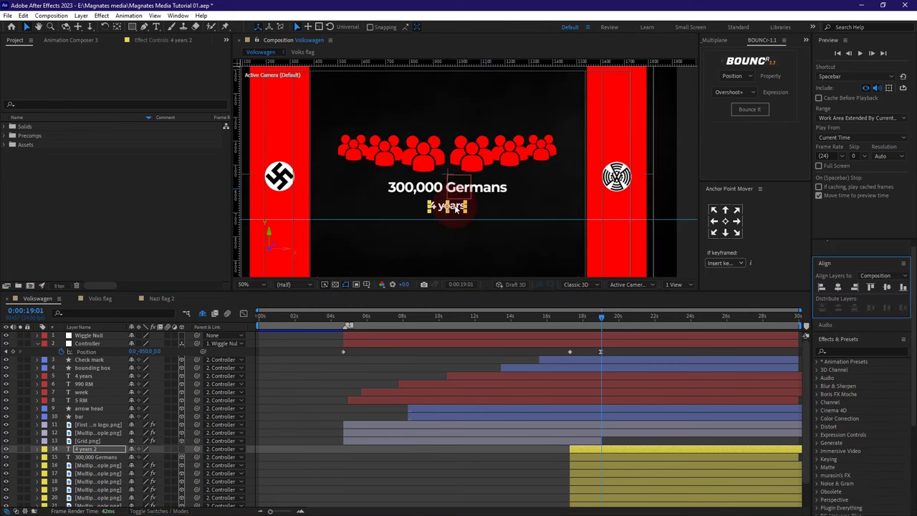
- Replace the duplicated "4 years" text with "Signed up" and set its fill colour to 00FF00
{"action": "double_click", "coordinate": [448, 206]}
{"action": "type", "text": "Signed up"}
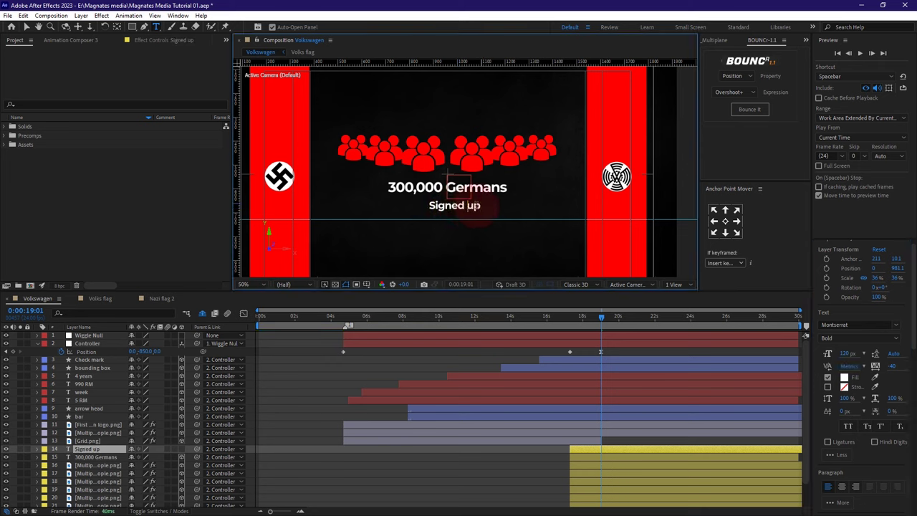
{"action": "key", "text": "ctrl+a"}
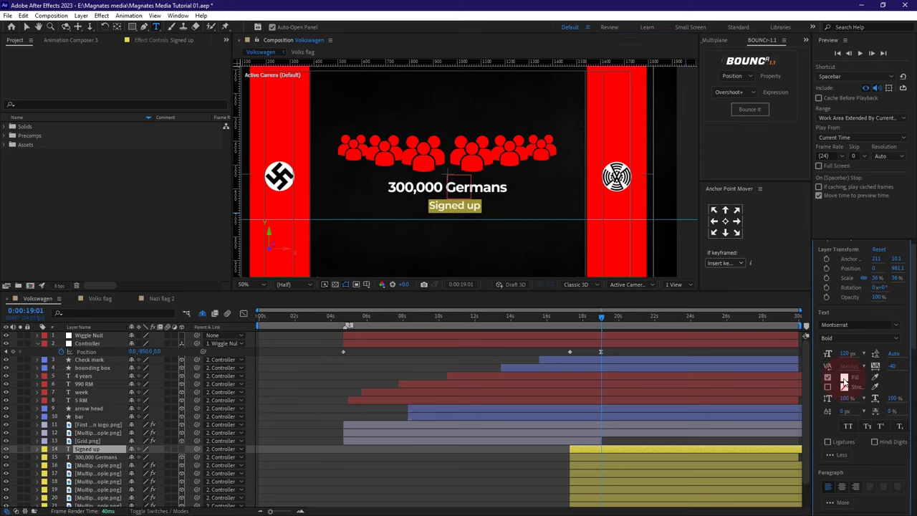
{"action": "left_click", "coordinate": [844, 377]}
{"action": "left_click_drag", "start_coordinate": [561, 371], "coordinate": [553, 372]}
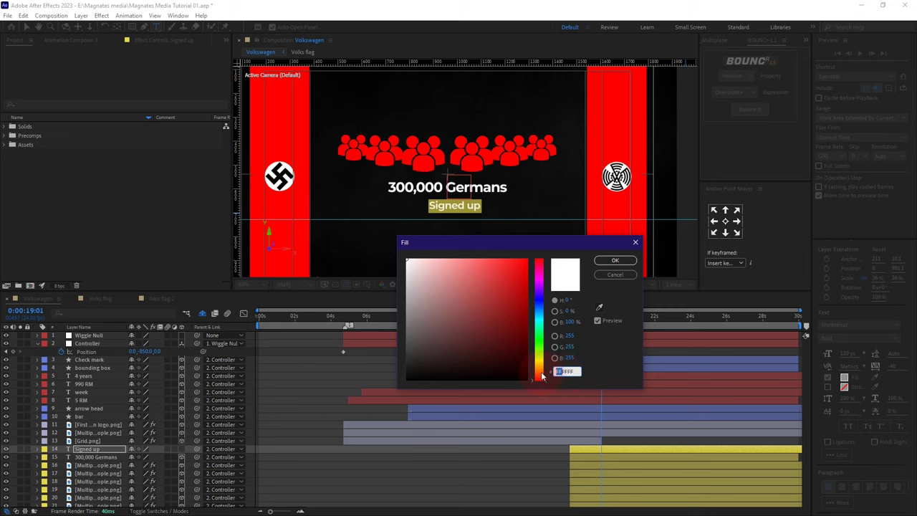
{"action": "type", "text": "00"}
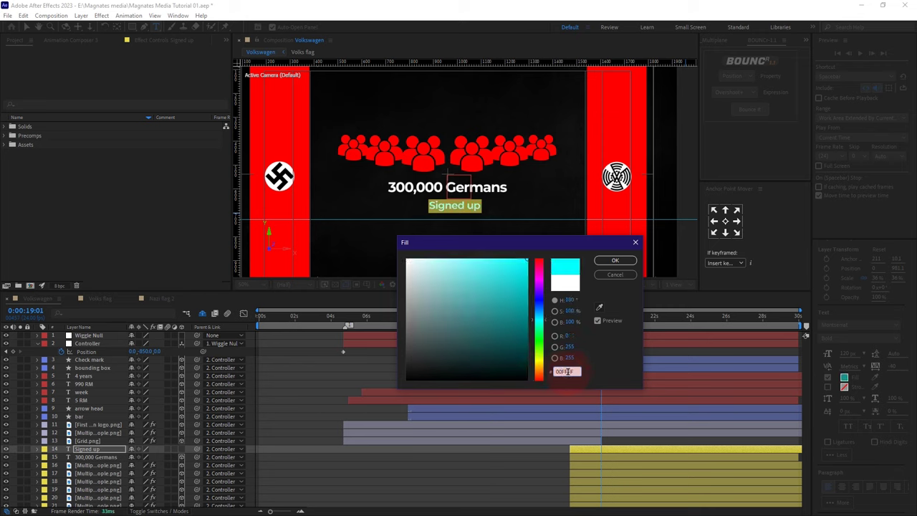
{"action": "type", "text": "00FF00"}
{"action": "left_click", "coordinate": [615, 260]}
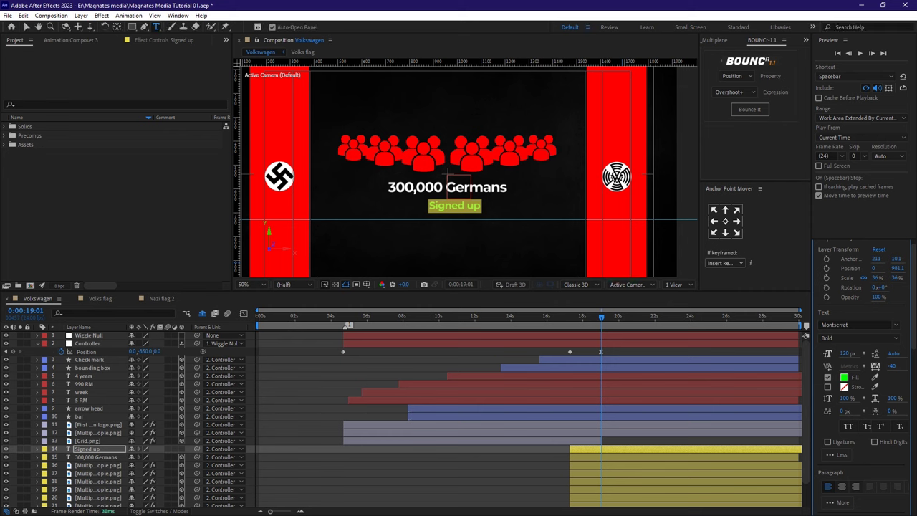
- Start the "Signed up" layer at 0:00:18:16, delay its closing text-animation keyframes to about 0:00:19:14, and scrub through the animation
{"action": "left_click_drag", "start_coordinate": [613, 450], "coordinate": [635, 451]}
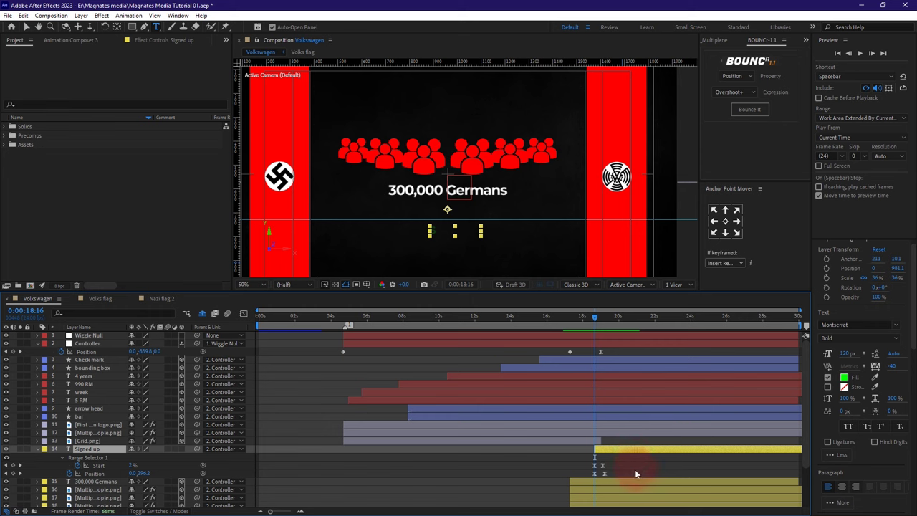
{"action": "mouse_move", "coordinate": [621, 474]}
{"action": "left_mouse_down"}
{"action": "mouse_move", "coordinate": [600, 465]}
{"action": "mouse_move", "coordinate": [612, 478]}
{"action": "left_mouse_up"}
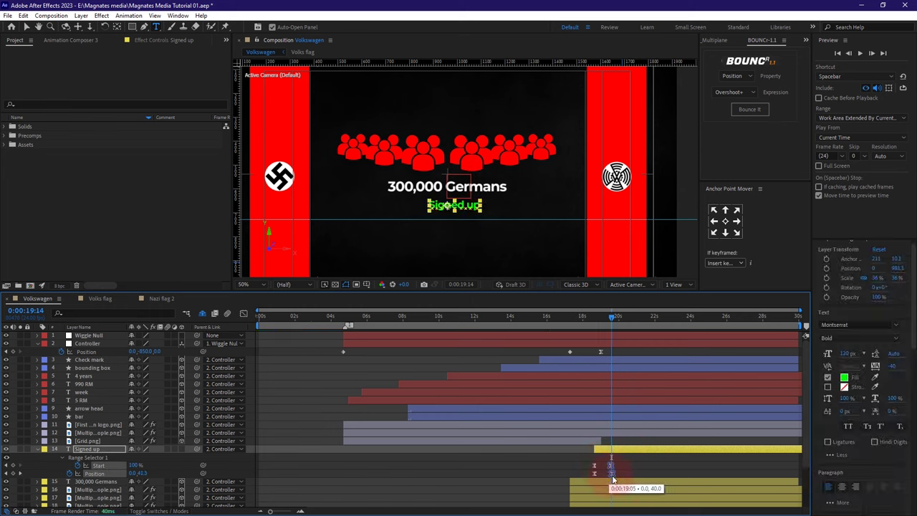
{"action": "left_click_drag", "start_coordinate": [593, 317], "coordinate": [617, 324]}
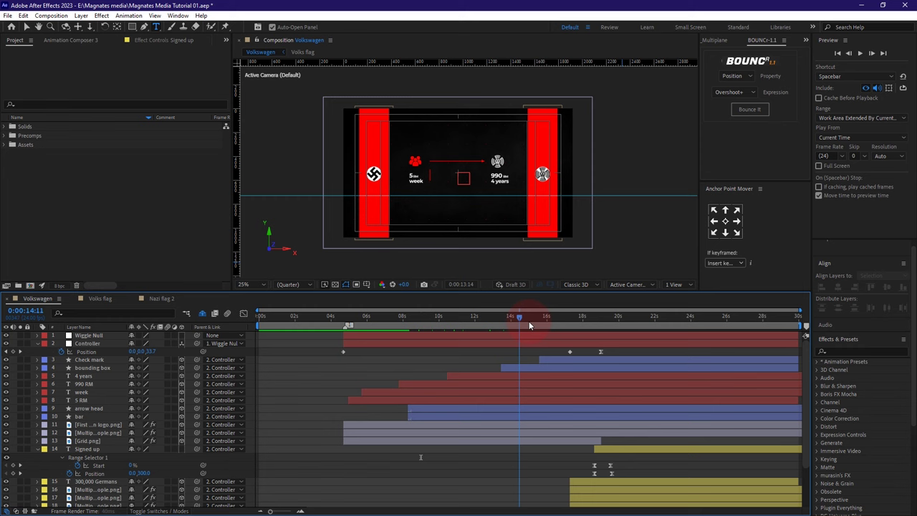
{"action": "left_click_drag", "start_coordinate": [529, 326], "coordinate": [654, 338]}
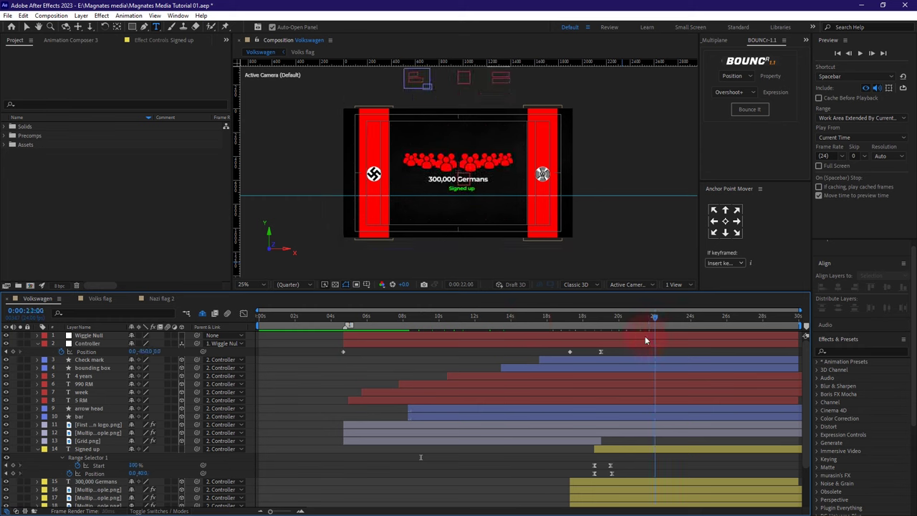
- Collapse the revealed properties of the "Signed up" and Controller layers
{"action": "left_click", "coordinate": [43, 448]}
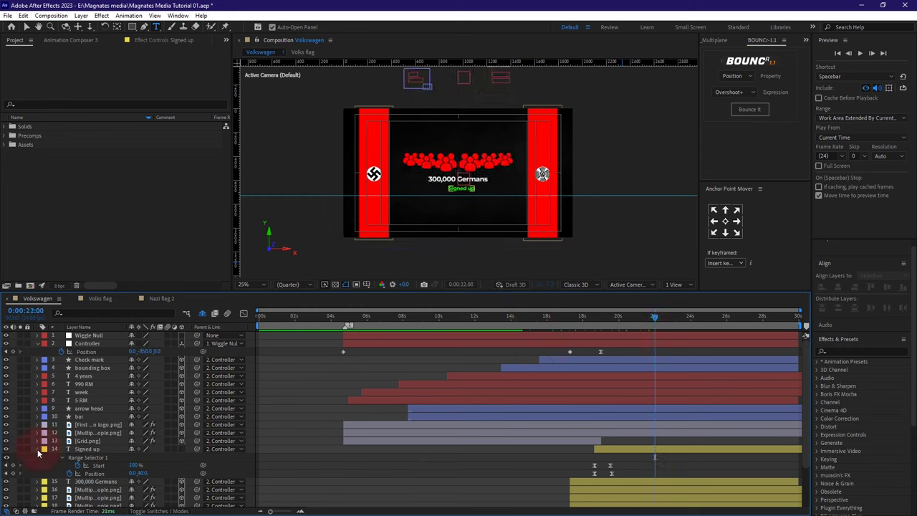
{"action": "left_click", "coordinate": [38, 449]}
{"action": "left_click", "coordinate": [38, 344]}
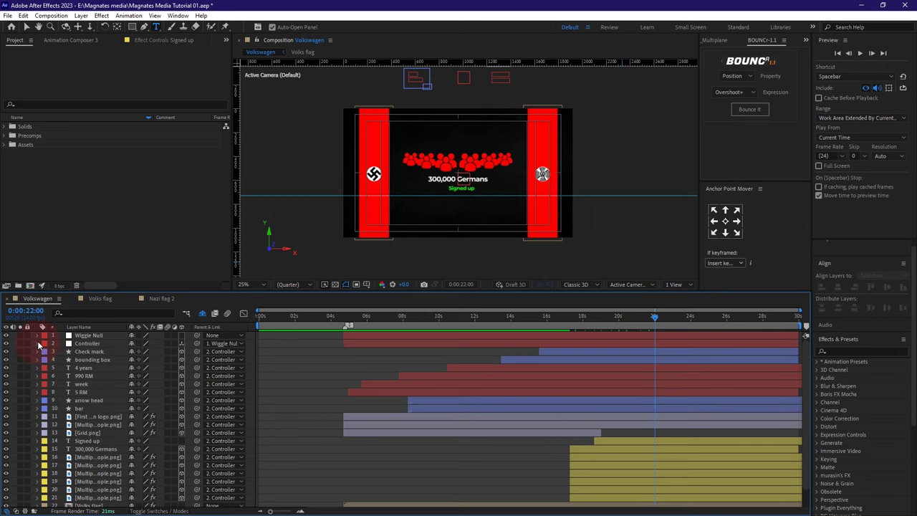
{"action": "key", "text": "alt+Tab"}
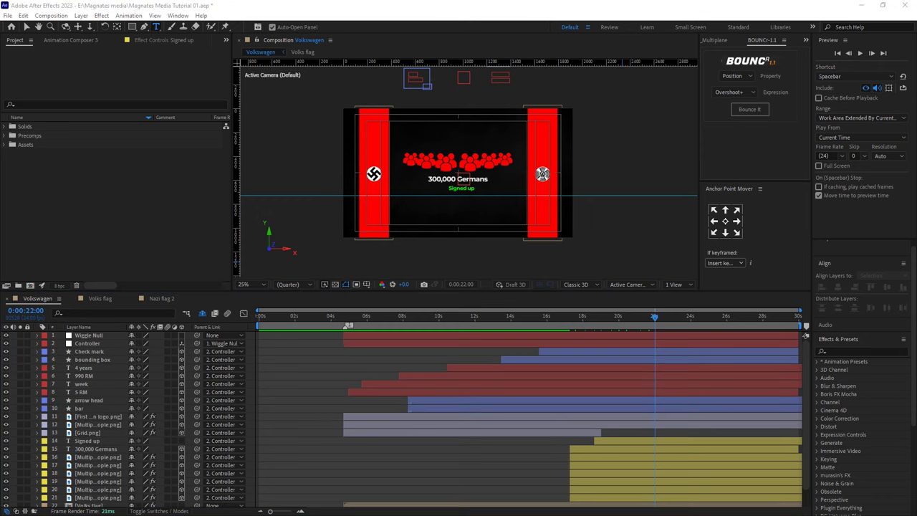
- Examine the Wave Warp effect settings on the Volks flag layer and select the Nazi flag 2 layer
{"action": "left_click_drag", "start_coordinate": [807, 447], "coordinate": [810, 501]}
{"action": "left_click", "coordinate": [93, 486]}
{"action": "left_click", "coordinate": [93, 494], "text": "shift"}
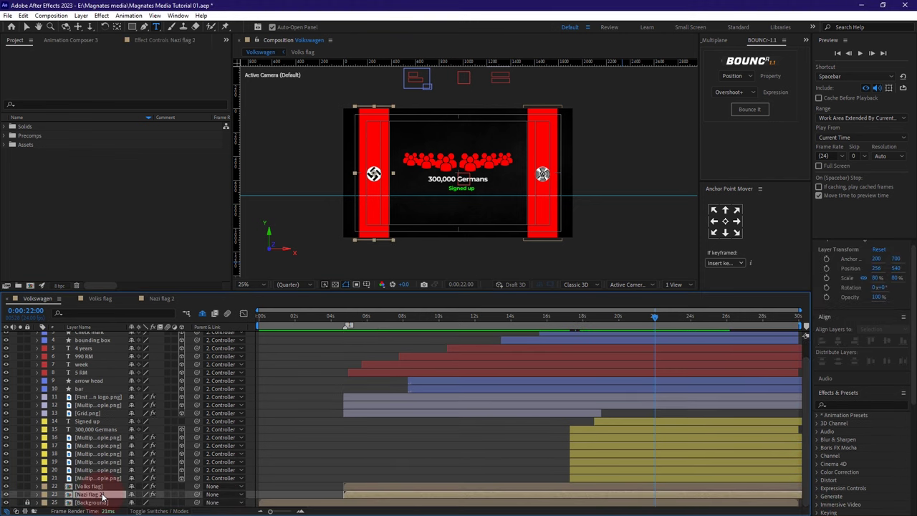
{"action": "left_click", "coordinate": [88, 486]}
{"action": "left_click", "coordinate": [157, 41]}
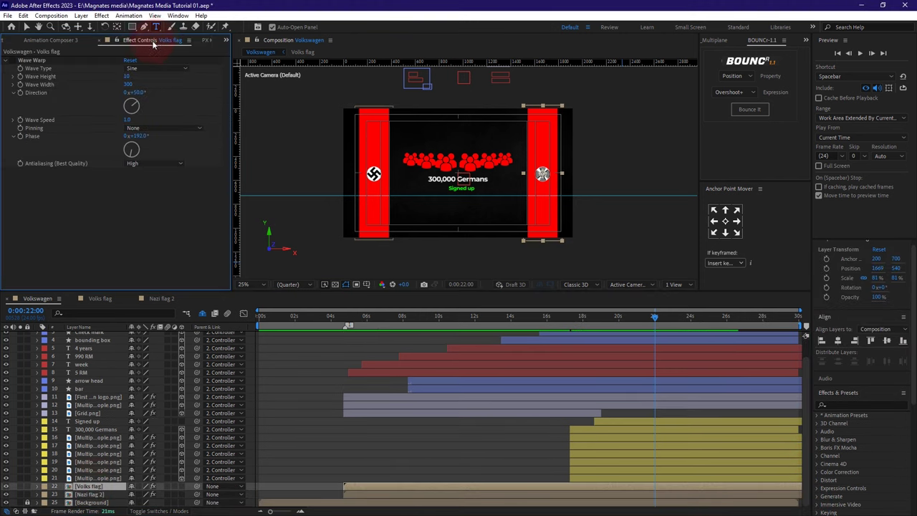
{"action": "left_click", "coordinate": [93, 494]}
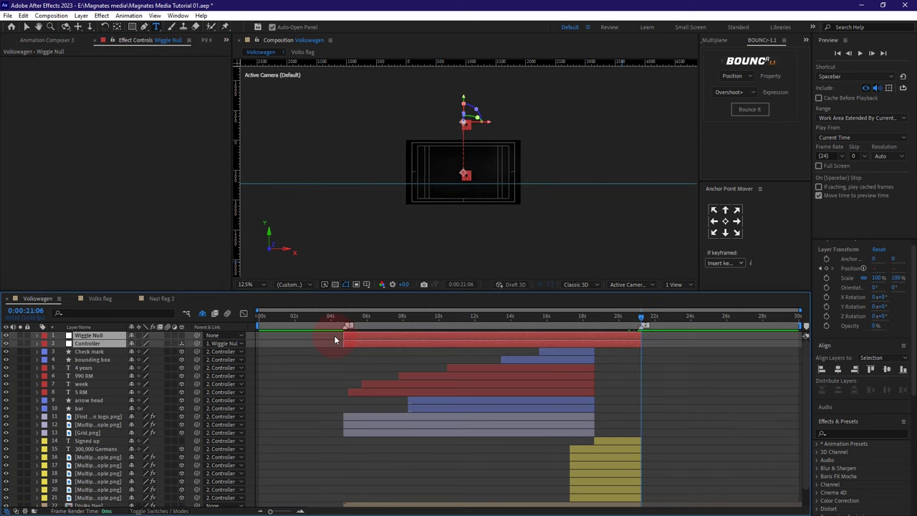
- Pre-compose all unlocked layers above the Background into a new composition named "Scene II", moving all attributes into it
{"action": "left_click", "coordinate": [100, 384]}
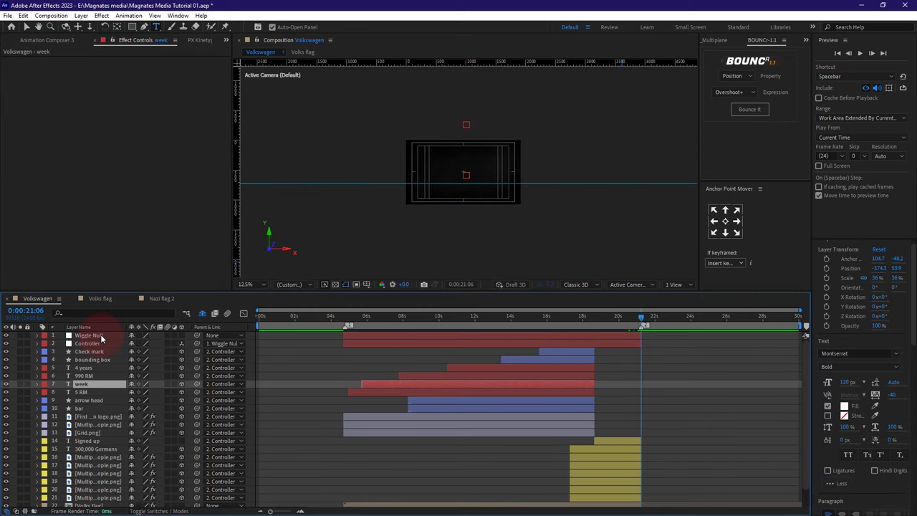
{"action": "left_click", "coordinate": [100, 335]}
{"action": "scroll", "coordinate": [106, 441], "scroll_direction": "down", "scroll_amount": 1}
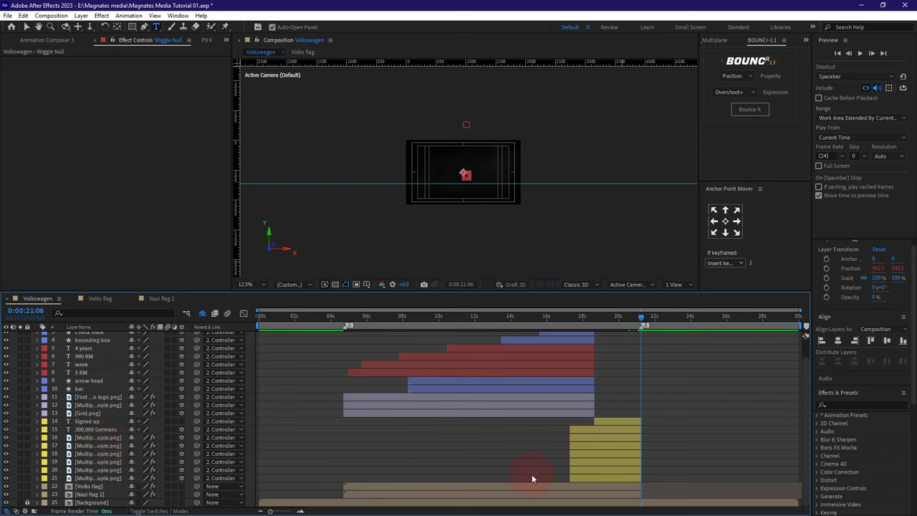
{"action": "key", "text": "ctrl+a"}
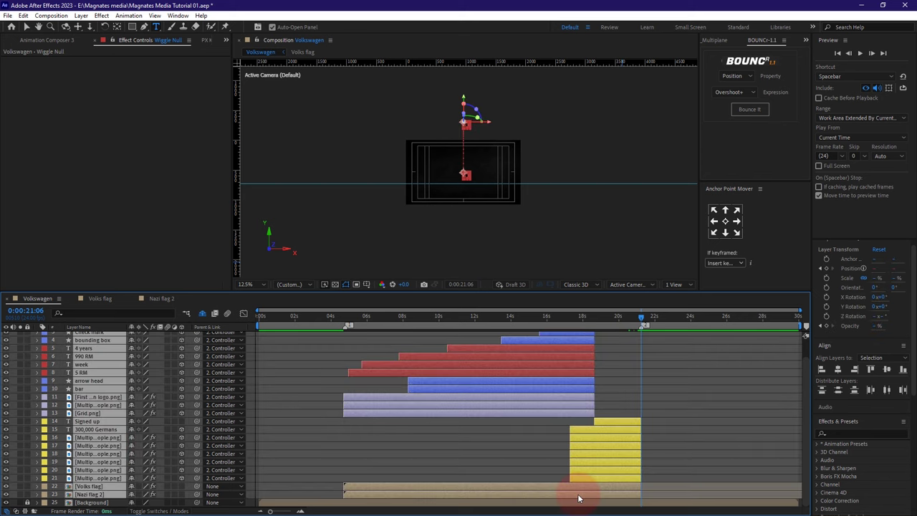
{"action": "right_click", "coordinate": [411, 492]}
{"action": "left_click", "coordinate": [437, 430]}
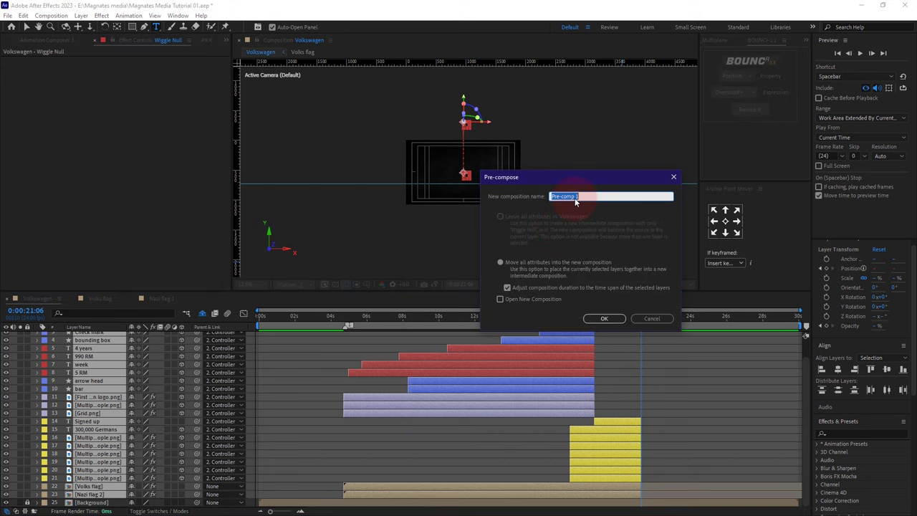
{"action": "type", "text": "Scene 2"}
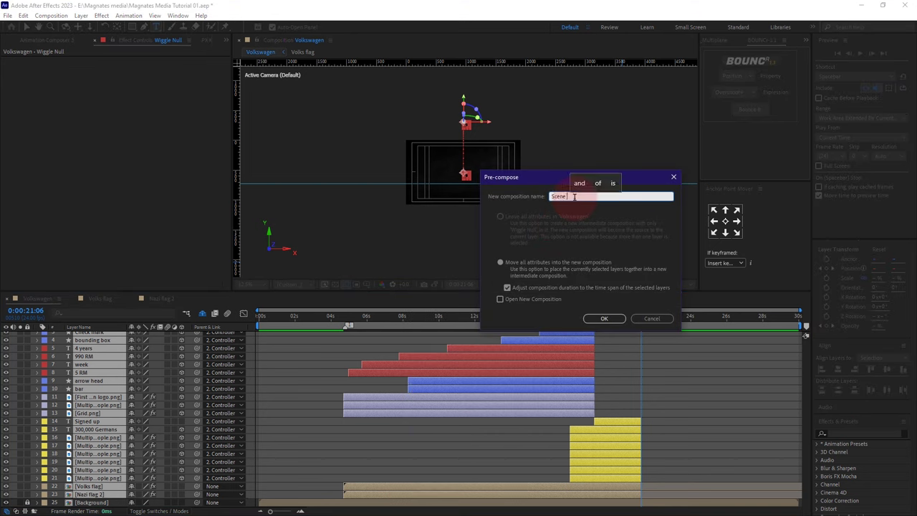
{"action": "key", "text": "BackSpace"}
{"action": "key", "text": "BackSpace"}
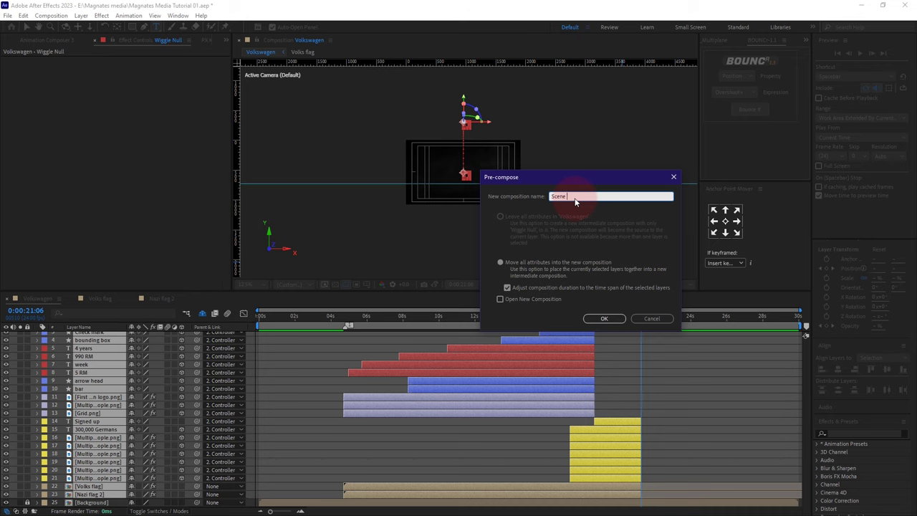
{"action": "type", "text": "6"}
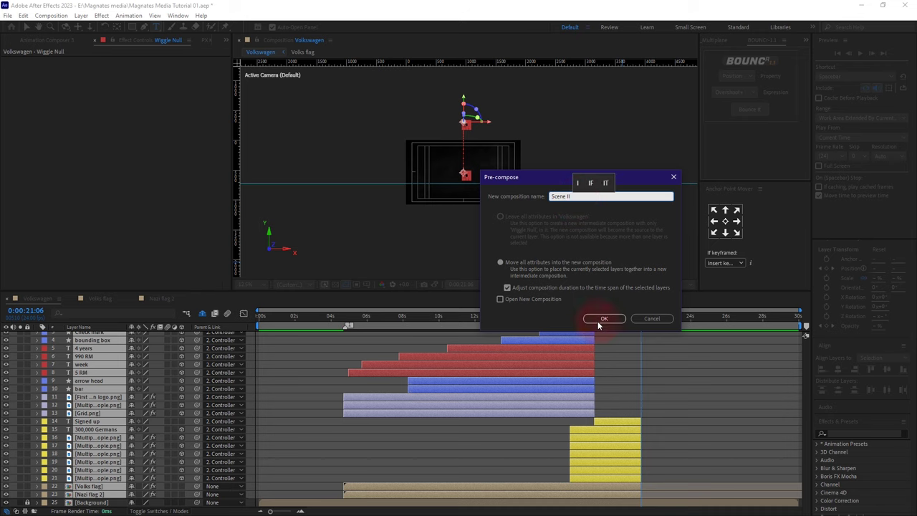
{"action": "left_click", "coordinate": [598, 320]}
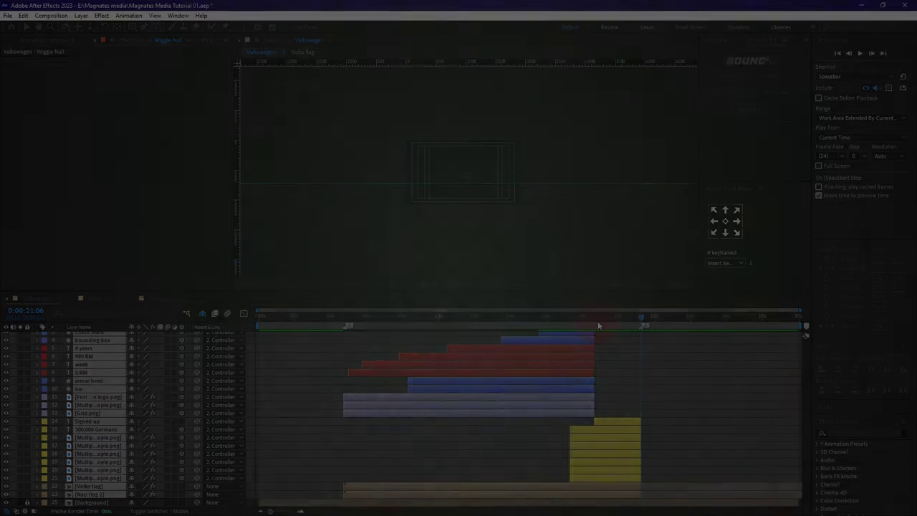